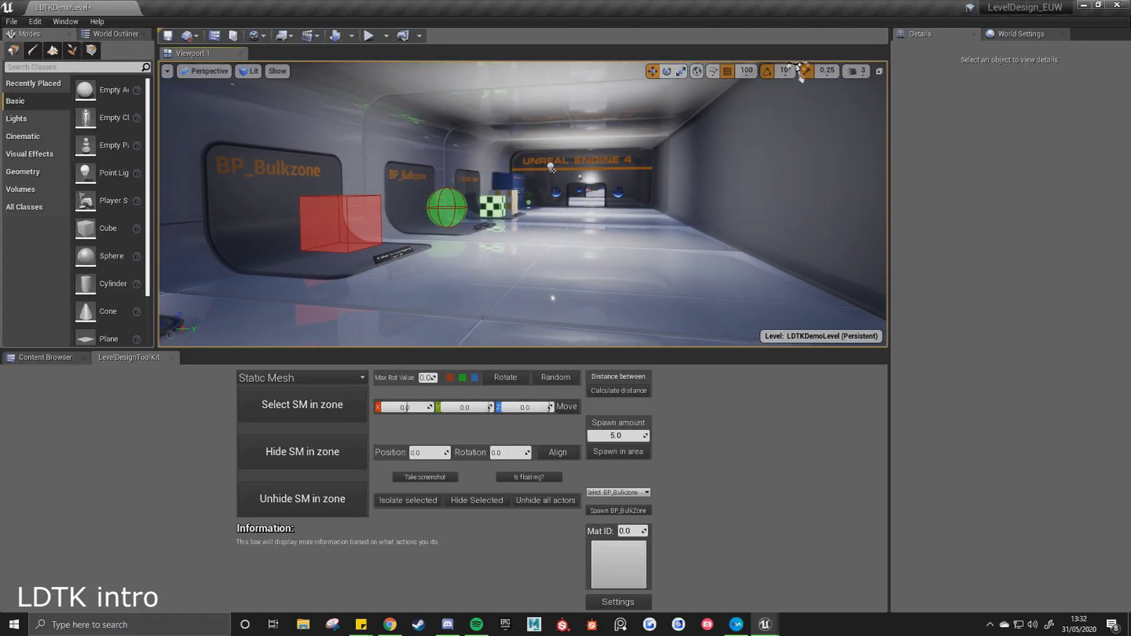
# Examine the Level Design Tool Kit and Helper URL displays, and select the red box zone at the first BP_Bulkzone display.
pyautogui.press('s')
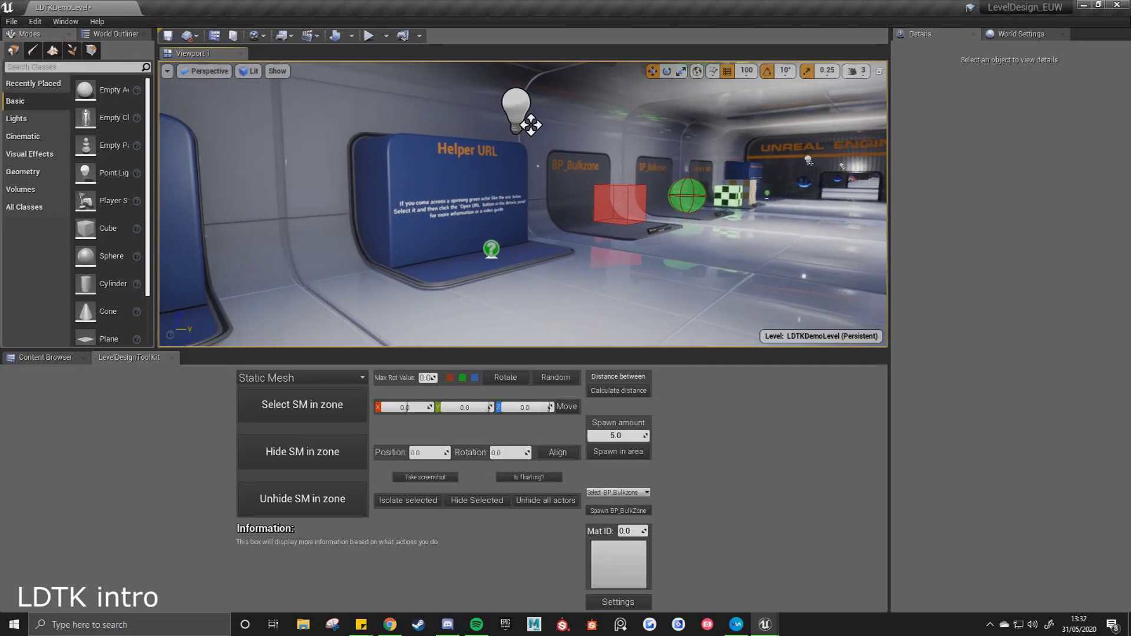
pyautogui.press('s')
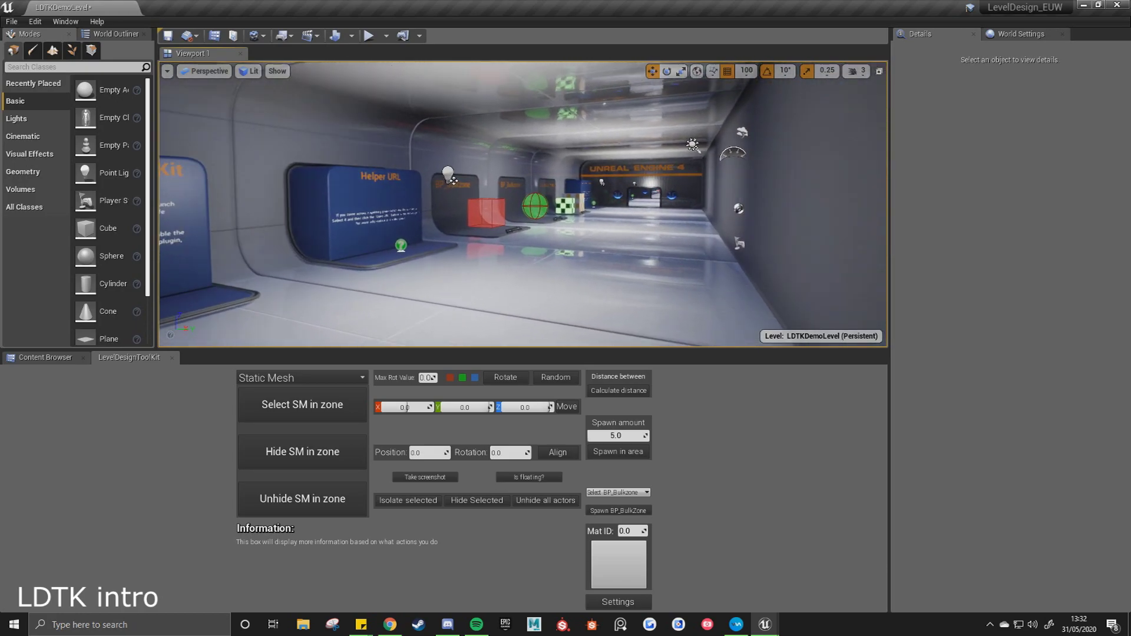
pyautogui.moveTo(453, 179); pyautogui.dragTo(462, 140, button='right')
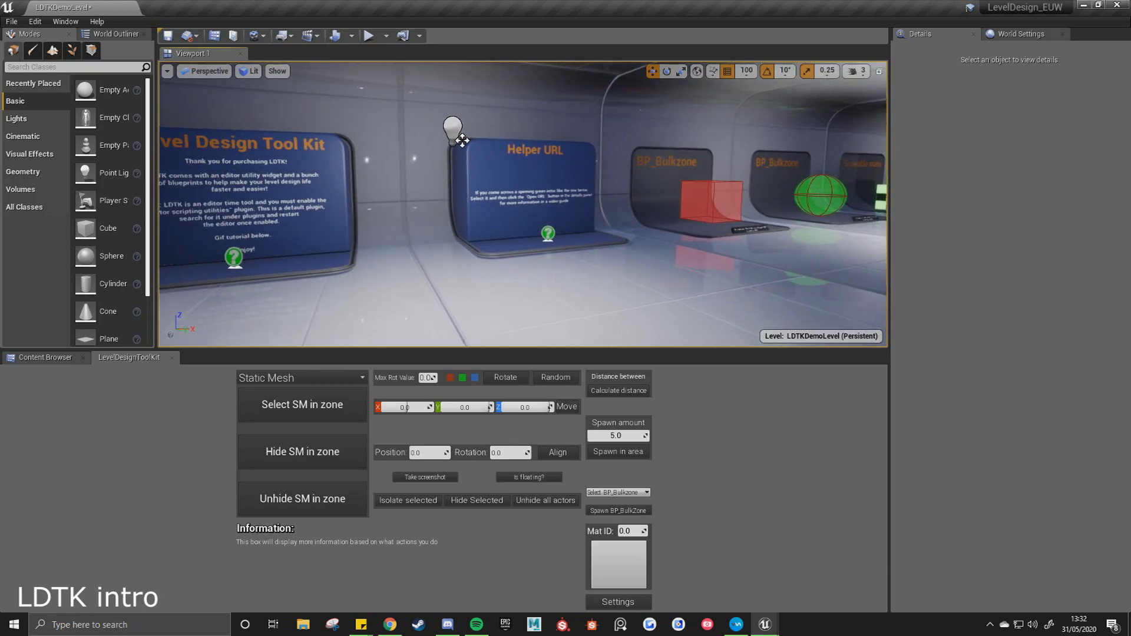
pyautogui.moveTo(543, 208); pyautogui.dragTo(512, 206, button='right')
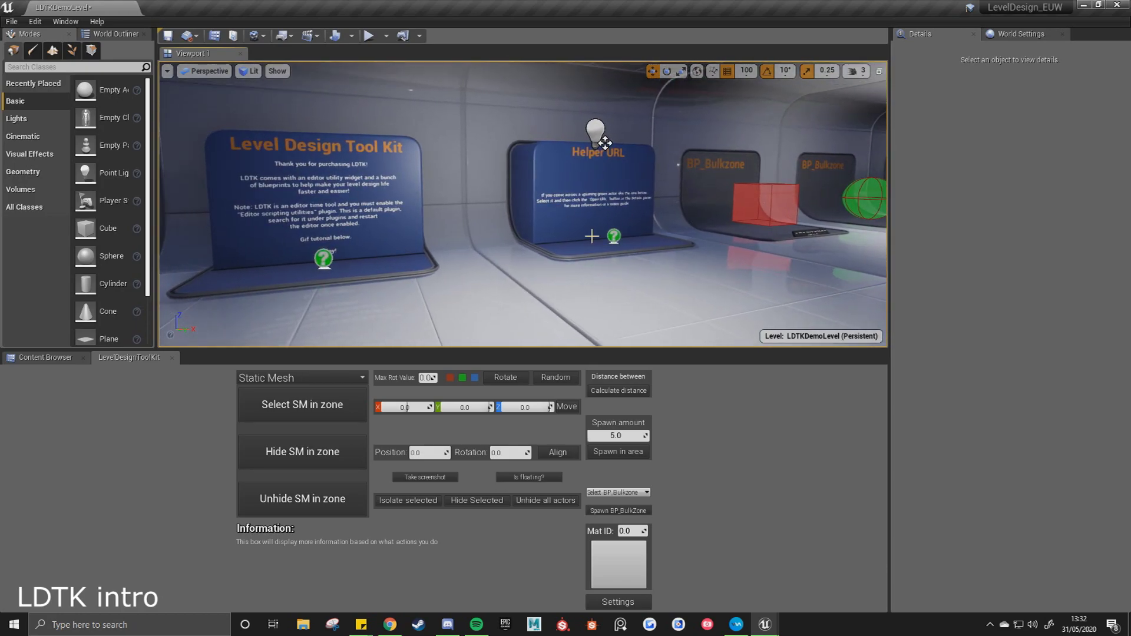
pyautogui.press('d')
pyautogui.moveTo(598, 245); pyautogui.dragTo(643, 245, button='right')
pyautogui.click(471, 239)
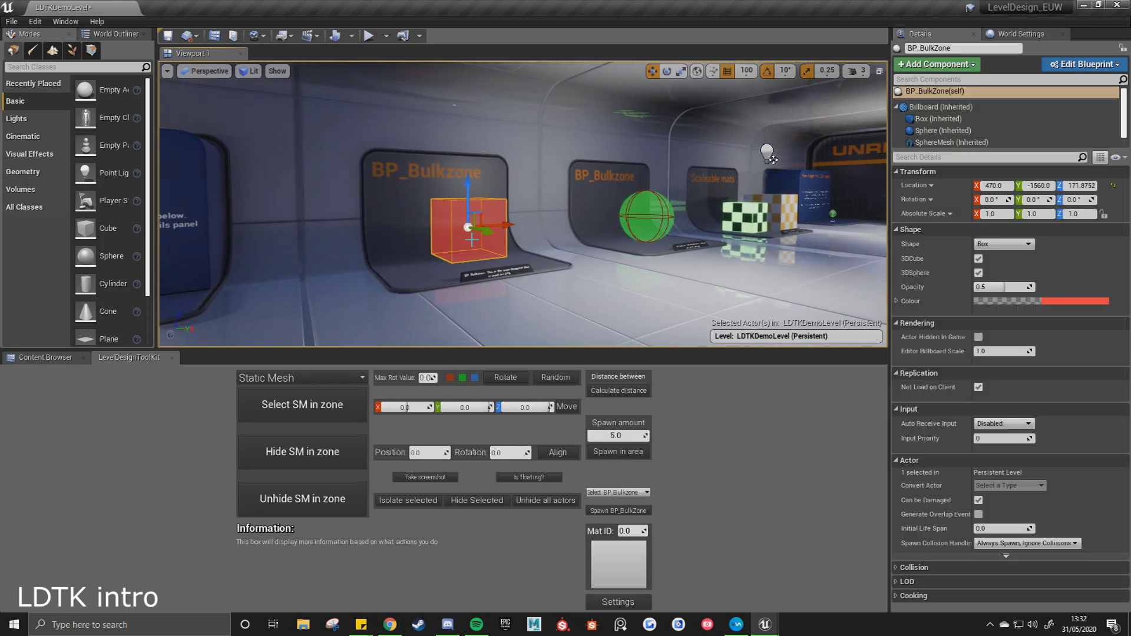
# Recolour the green spherical bulk zone to blue, hex sRGB 6674F900, and set its opacity to about 0.62.
pyautogui.click(646, 217)
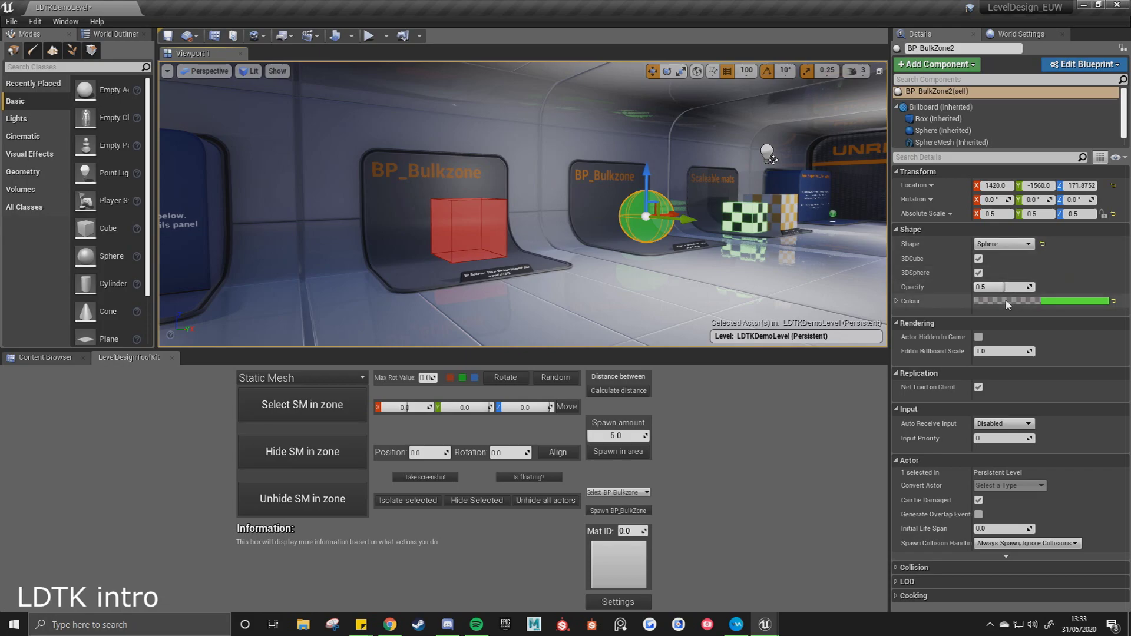
pyautogui.click(1068, 307)
pyautogui.click(904, 367)
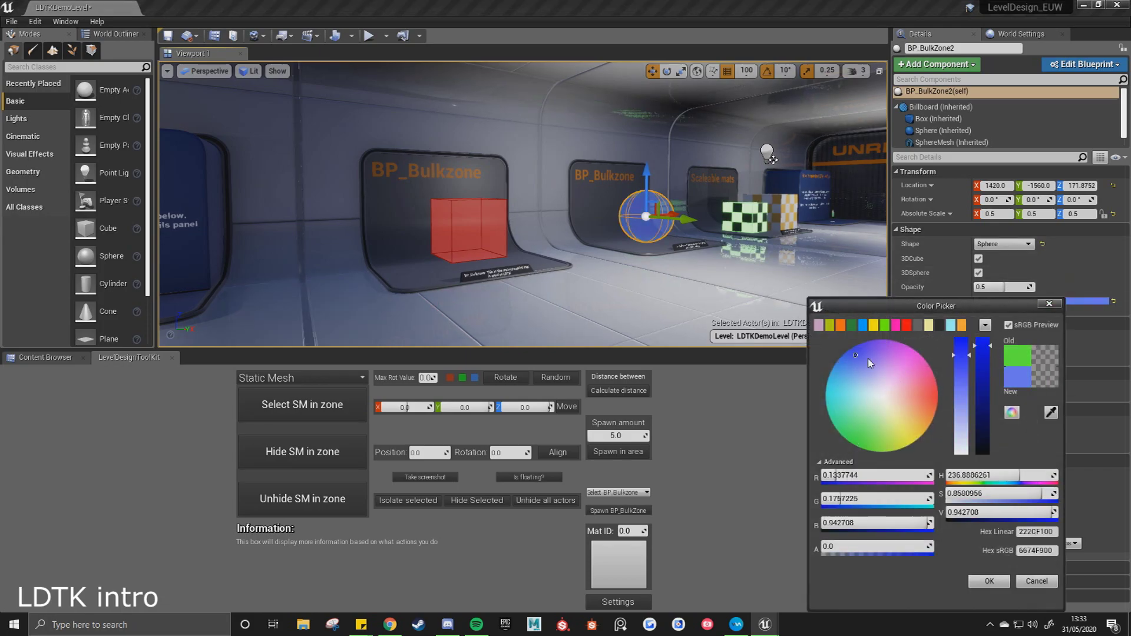
pyautogui.click(990, 585)
pyautogui.moveTo(1005, 288)
pyautogui.mouseDown()
pyautogui.moveTo(1027, 288)
pyautogui.moveTo(1012, 288)
pyautogui.mouseUp()
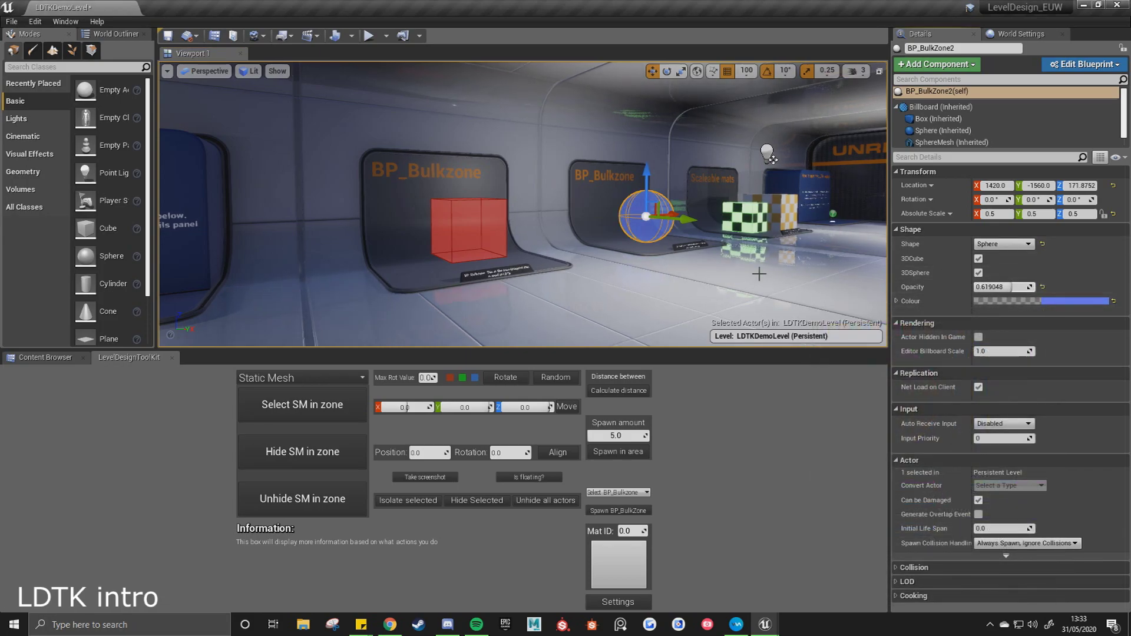
# Turn the blue spherical zone's 3DSphere option off to inspect its wireframe, and turn the option back on.
pyautogui.moveTo(737, 248); pyautogui.dragTo(743, 236, button='right')
pyautogui.press('w')
pyautogui.press('w')
pyautogui.moveTo(705, 179); pyautogui.dragTo(696, 202, button='right')
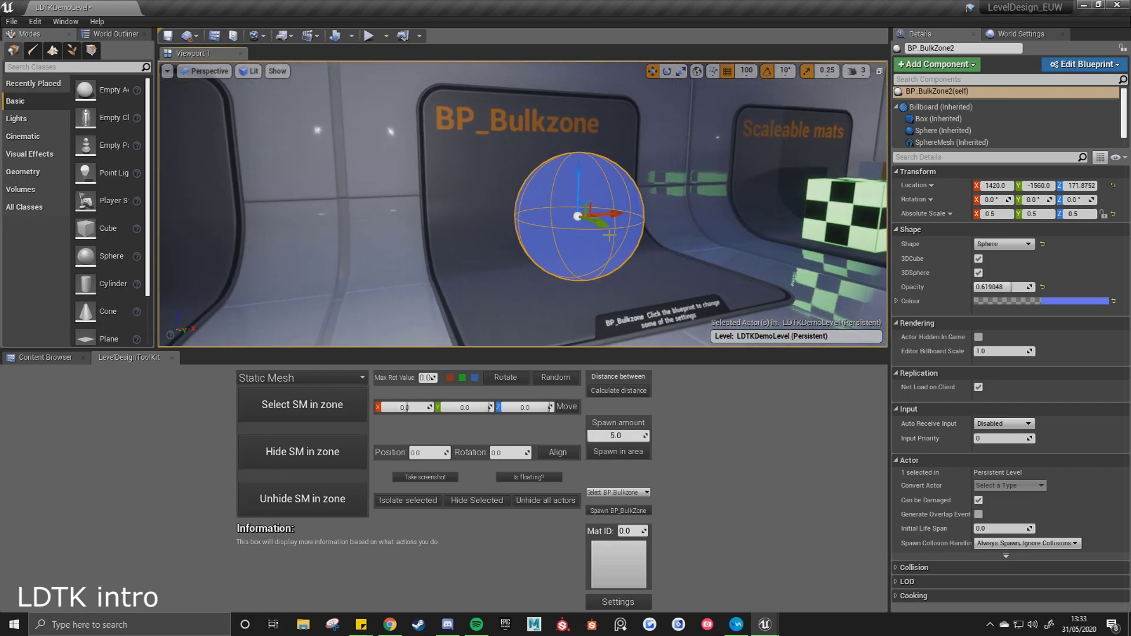
pyautogui.click(978, 273)
pyautogui.press('w')
pyautogui.moveTo(708, 245); pyautogui.dragTo(713, 242, button='right')
pyautogui.press('s')
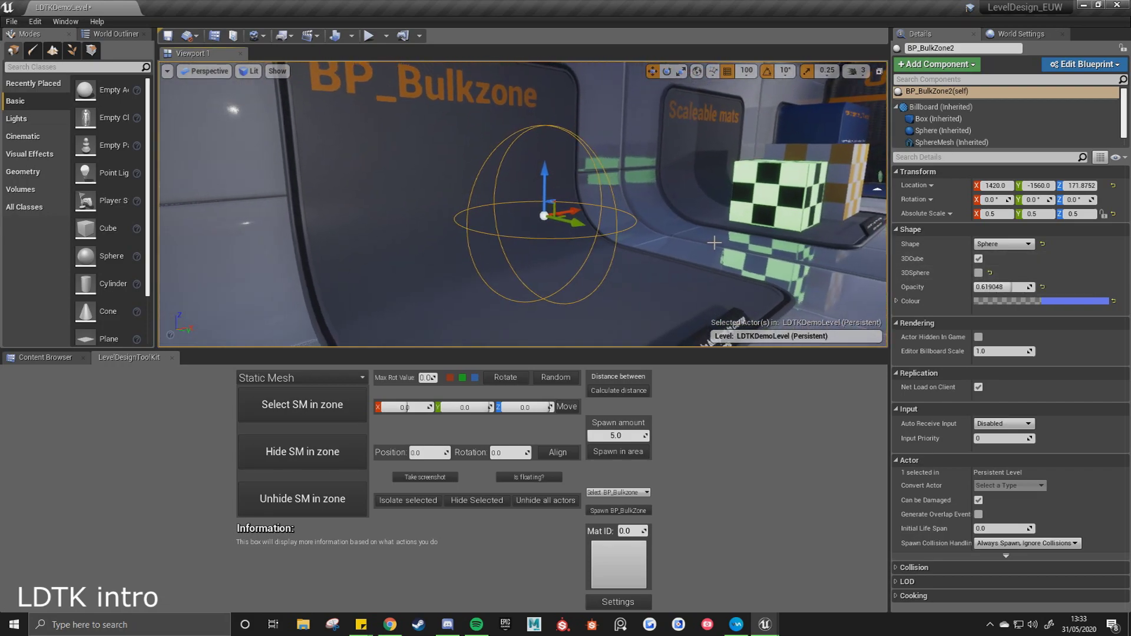
pyautogui.click(978, 273)
# Select the help icon at the "How to open the LDTK widget" display and view its linked Gyazo clip in Chrome.
pyautogui.moveTo(691, 241); pyautogui.dragTo(787, 236, button='right')
pyautogui.press('s')
pyautogui.press('w')
pyautogui.moveTo(636, 230)
pyautogui.mouseDown(button='right')
pyautogui.moveTo(589, 230)
pyautogui.moveTo(635, 230)
pyautogui.mouseUp(button='right')
pyautogui.press('d')
pyautogui.click(591, 234)
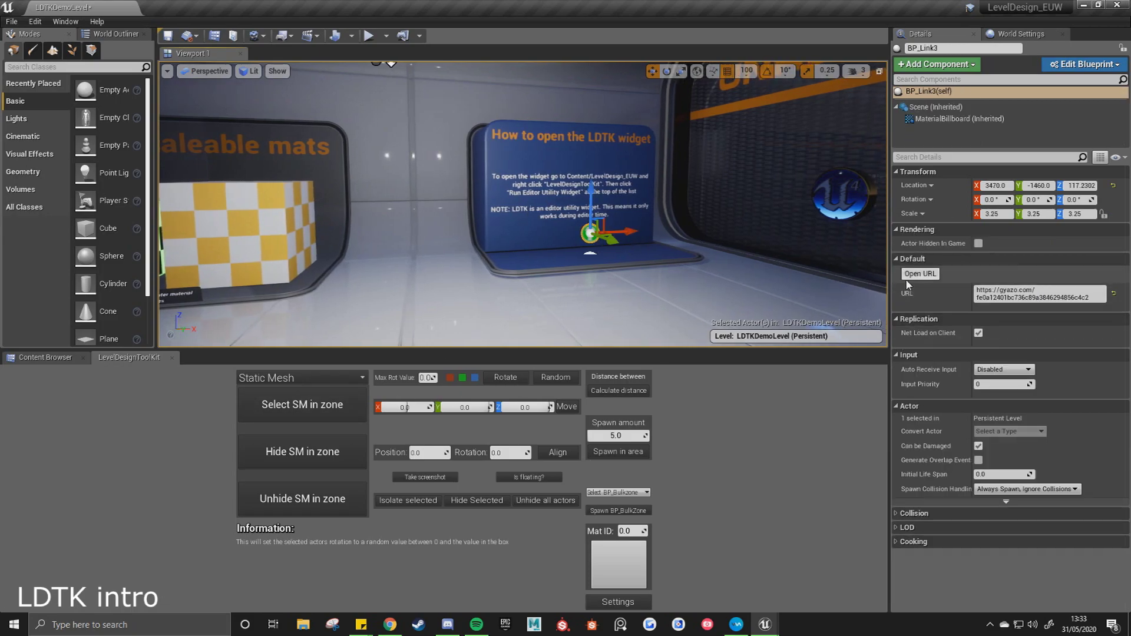
pyautogui.click(389, 625)
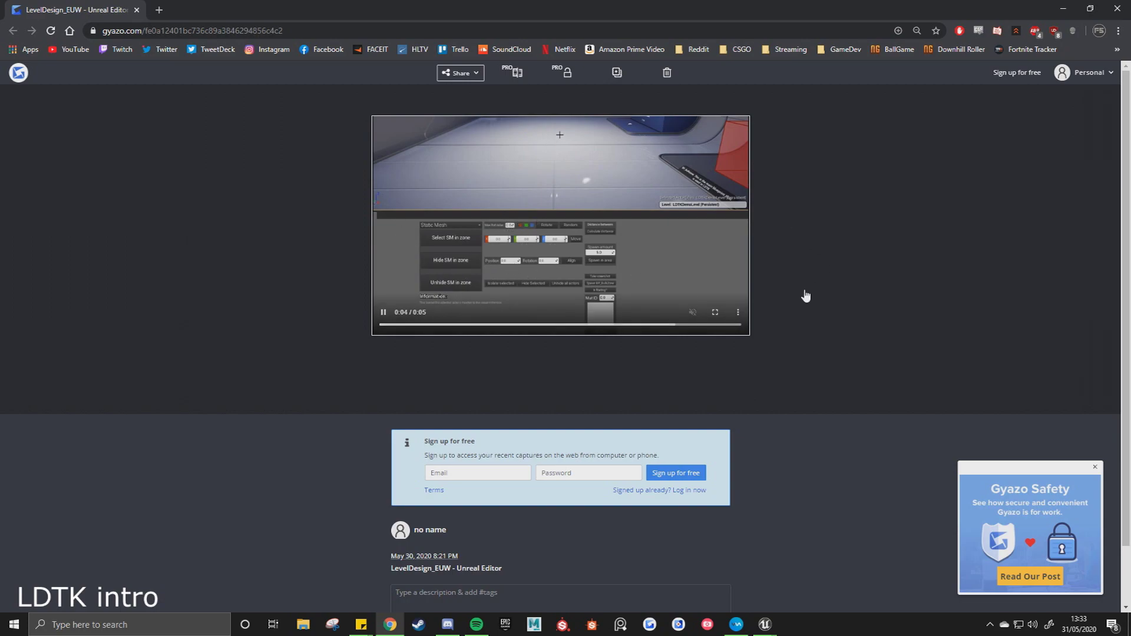
# Switch back to Unreal Editor and read the "You can do much more with LDTK!", "LDTK Widget" and "How it works" displays.
pyautogui.moveTo(766, 626)
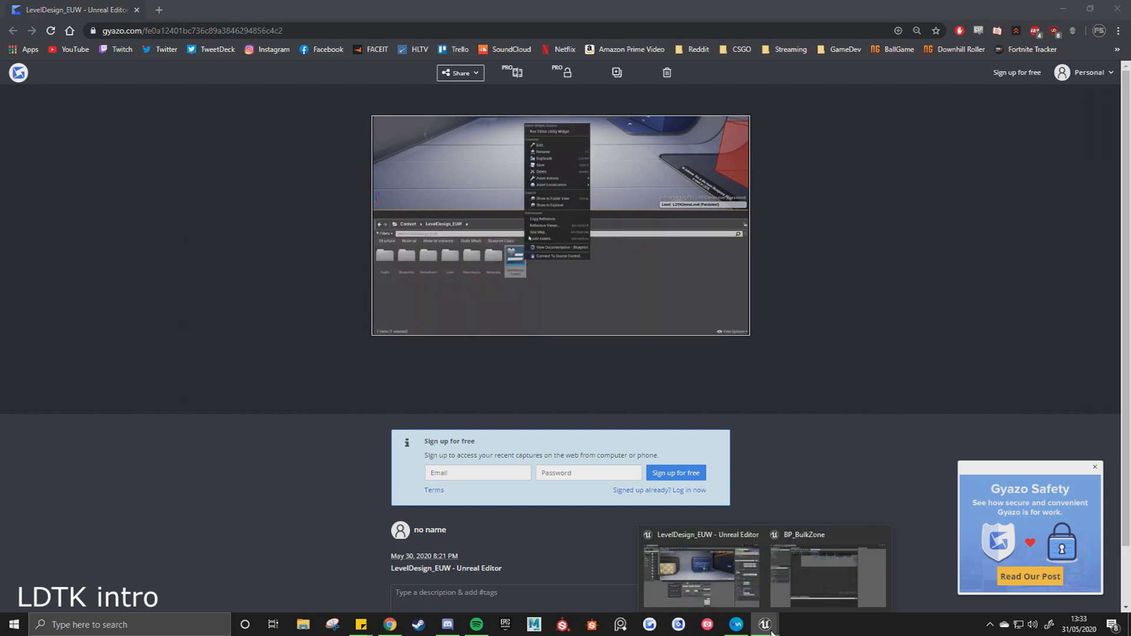
pyautogui.click(570, 580)
pyautogui.moveTo(523, 212); pyautogui.dragTo(519, 199, button='right')
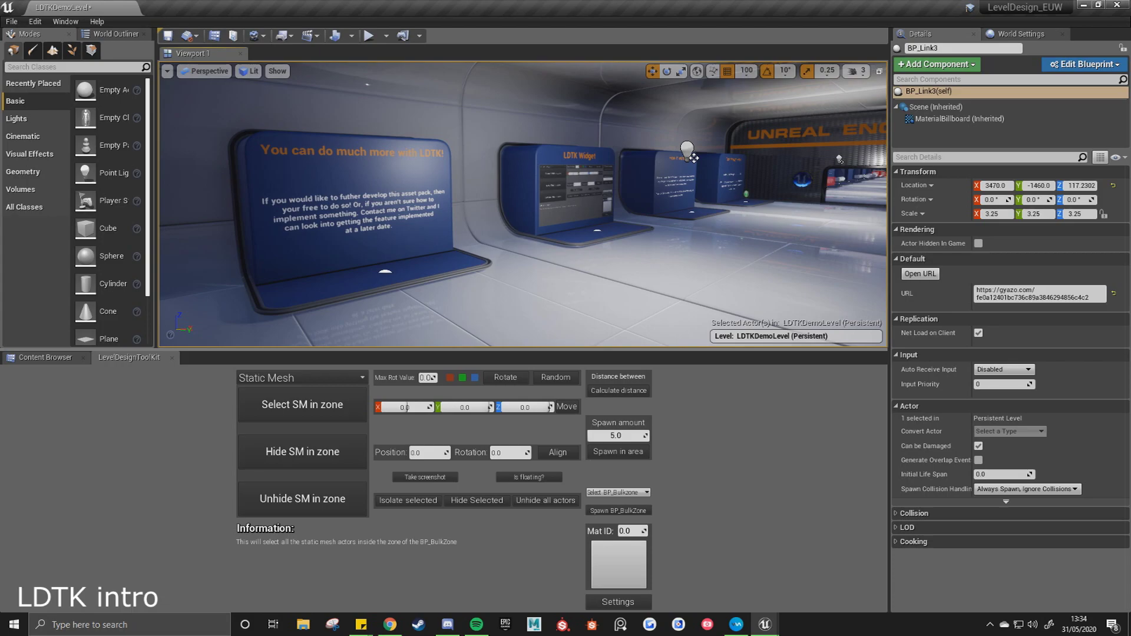
pyautogui.moveTo(638, 237); pyautogui.dragTo(548, 237, button='right')
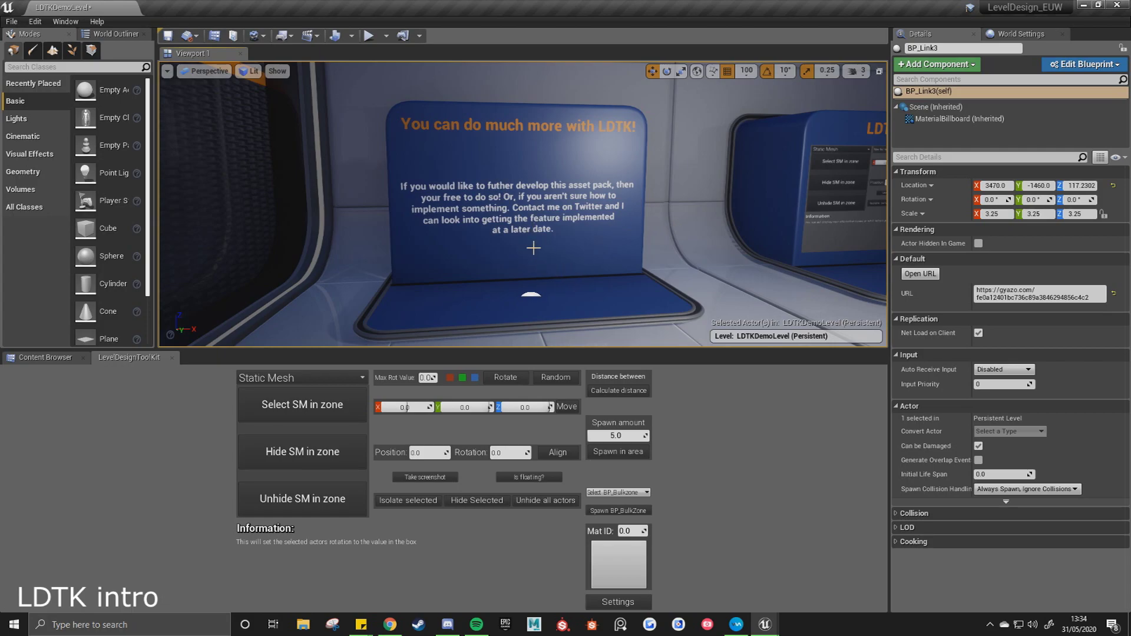
pyautogui.moveTo(522, 242); pyautogui.dragTo(533, 243, button='right')
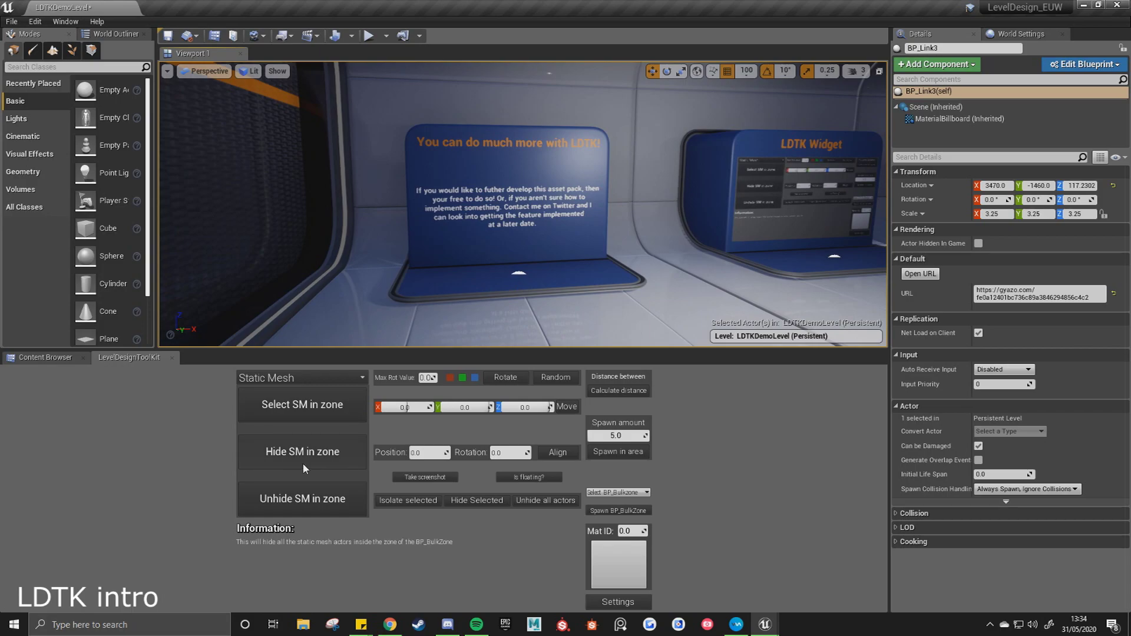
pyautogui.moveTo(460, 265); pyautogui.dragTo(471, 264, button='right')
pyautogui.press('d')
pyautogui.moveTo(478, 172)
pyautogui.mouseDown(button='right')
pyautogui.moveTo(509, 172)
pyautogui.moveTo(477, 172)
pyautogui.mouseUp(button='right')
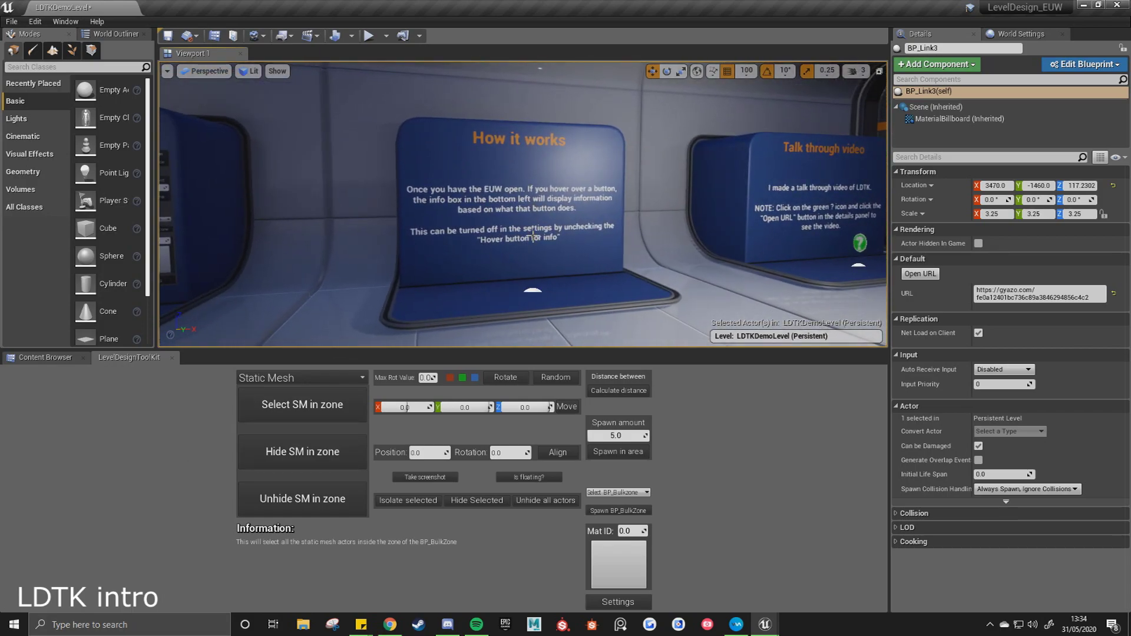
# Select the green help icon at the "Talk through video" display and inspect its YouTube URL in the actor's details.
pyautogui.press('d')
pyautogui.moveTo(514, 240); pyautogui.dragTo(536, 240, button='right')
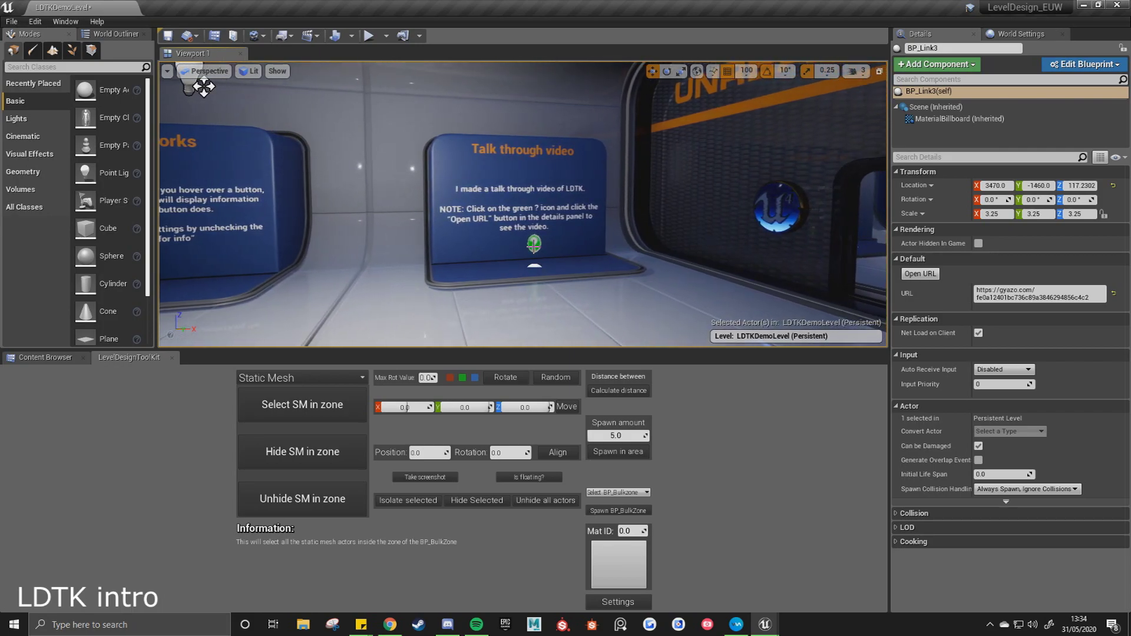
pyautogui.click(534, 243)
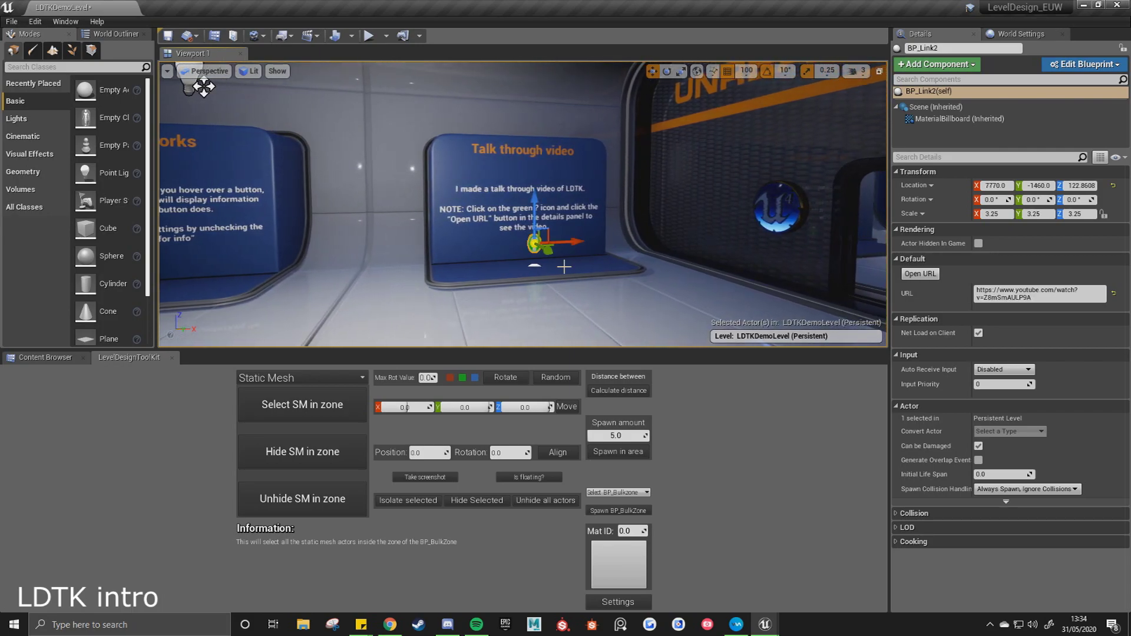
pyautogui.click(1002, 294)
pyautogui.click(1047, 301)
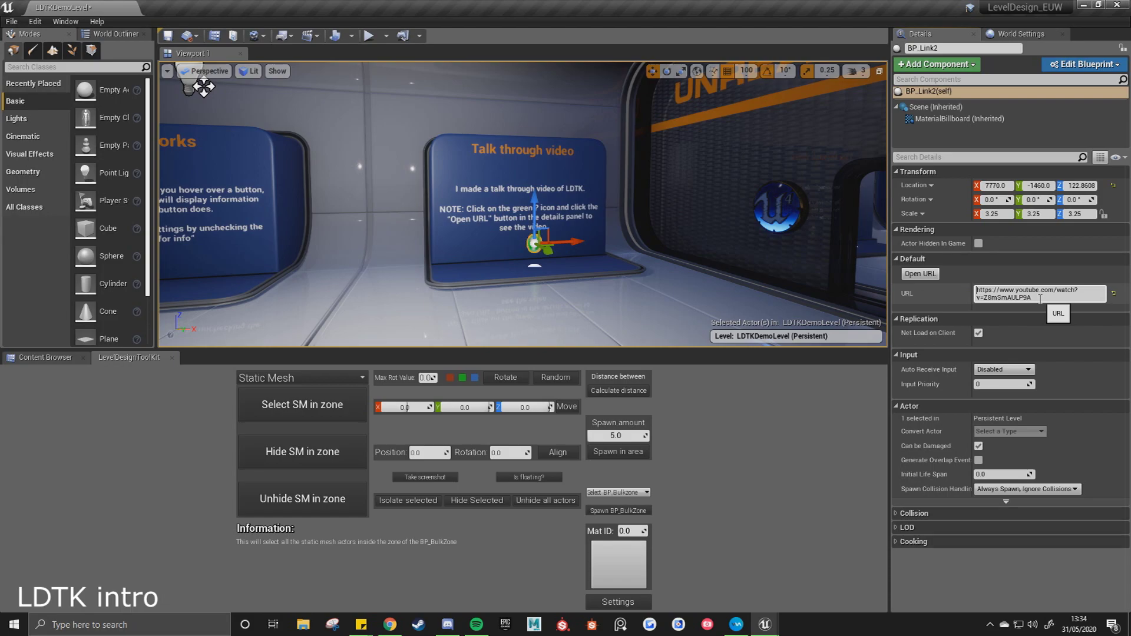
# Calculate the distance between the two cubes at the "Calculate distance" display, and try the Move tool on them with 0.0 offsets.
pyautogui.moveTo(530, 256)
pyautogui.mouseDown(button='right')
pyautogui.moveTo(575, 245)
pyautogui.moveTo(597, 257)
pyautogui.moveTo(518, 245)
pyautogui.mouseUp(button='right')
pyautogui.press('w')
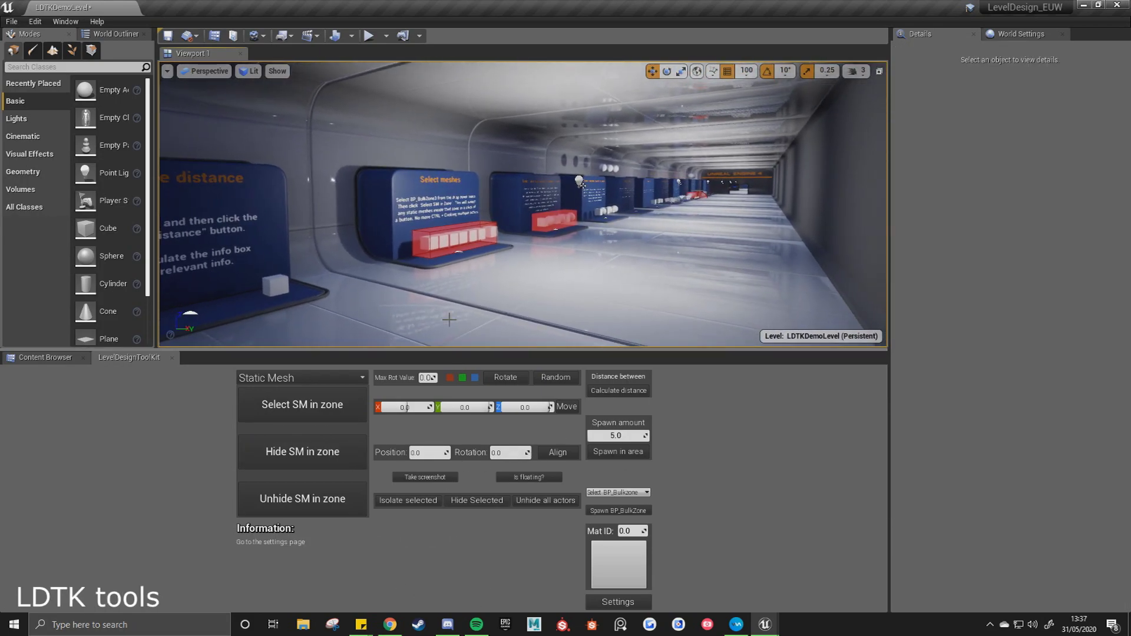
pyautogui.moveTo(660, 274); pyautogui.dragTo(555, 272, button='right')
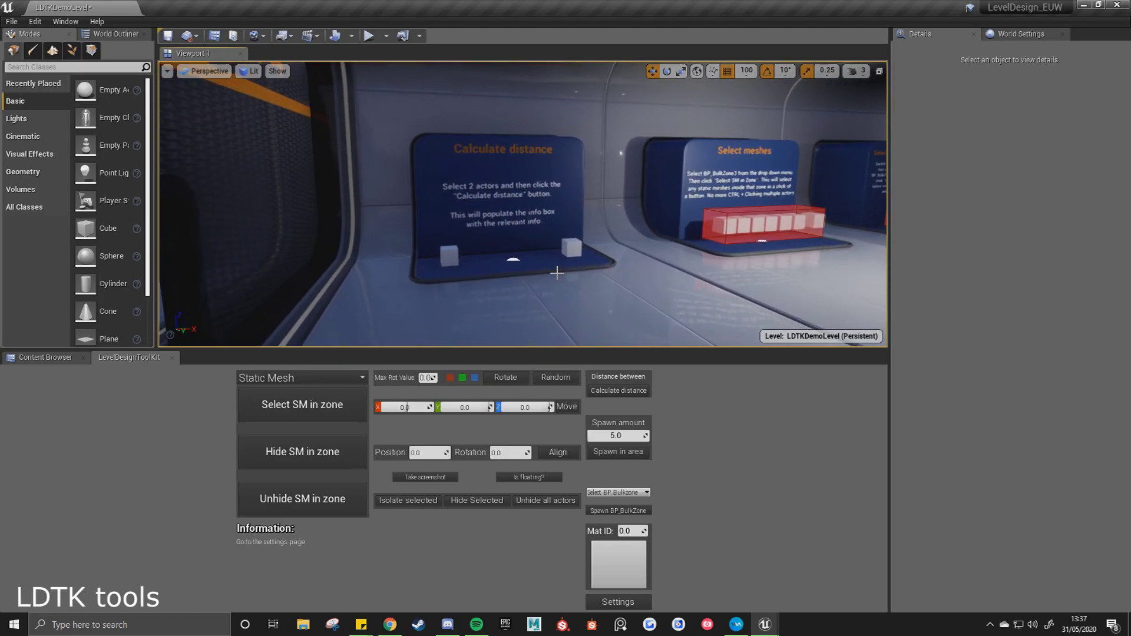
pyautogui.click(452, 254)
pyautogui.keyDown('ctrl'); pyautogui.click(570, 248); pyautogui.keyUp('ctrl')
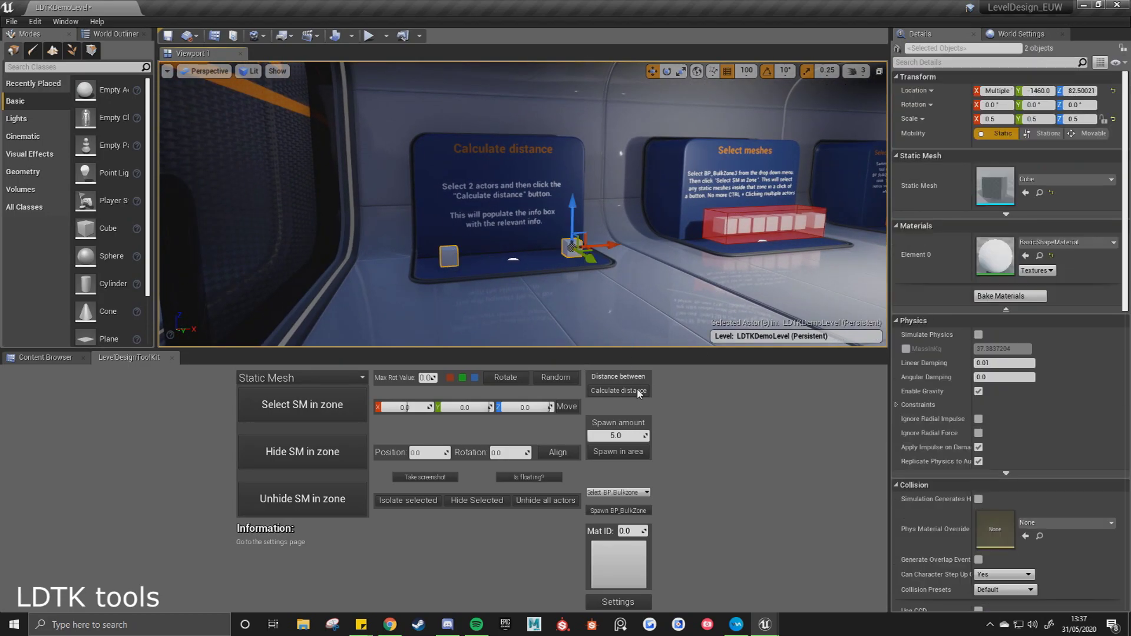
pyautogui.click(618, 390)
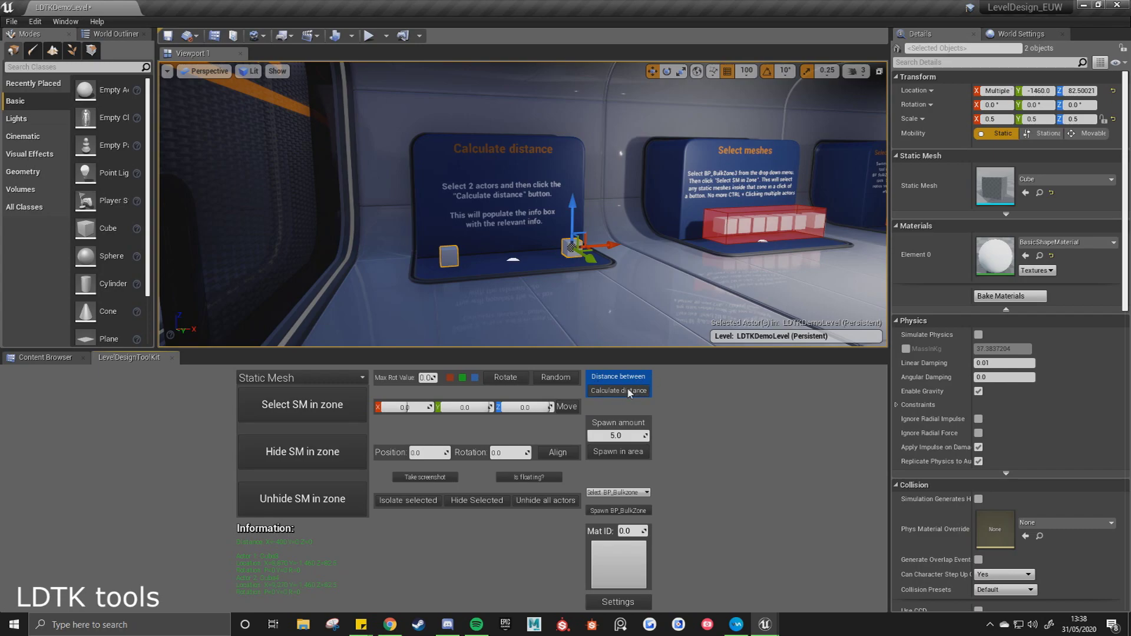
pyautogui.click(567, 406)
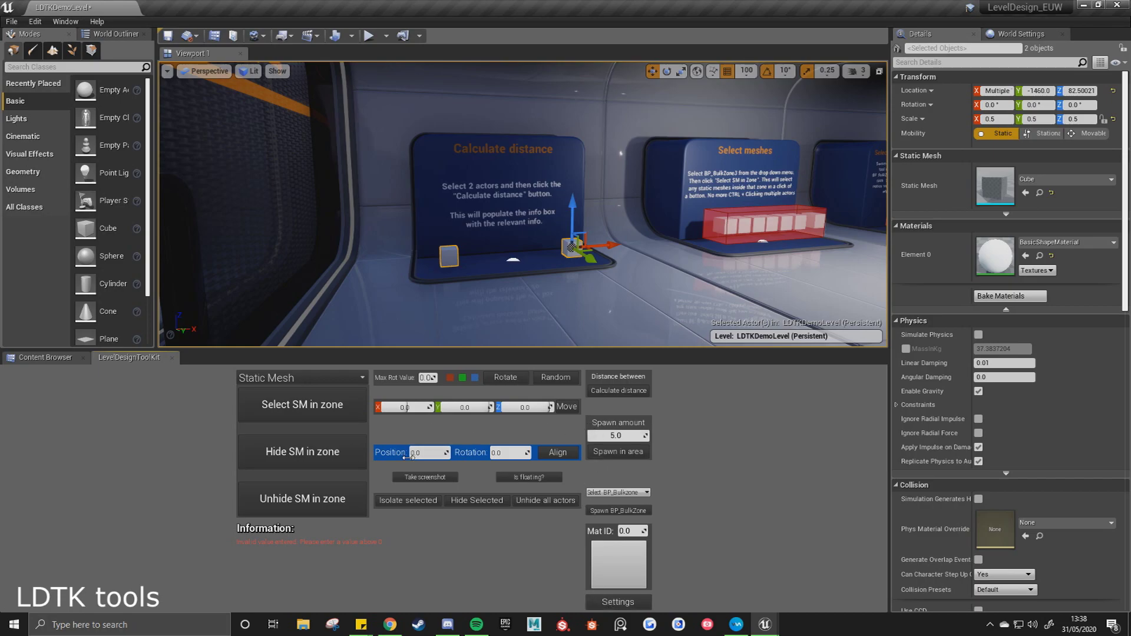
# Select the red zone at the "Select meshes" display and try Select SM in zone without choosing a bulk zone in the toolkit.
pyautogui.press('d')
pyautogui.press('w')
pyautogui.moveTo(630, 297); pyautogui.dragTo(599, 289, button='right')
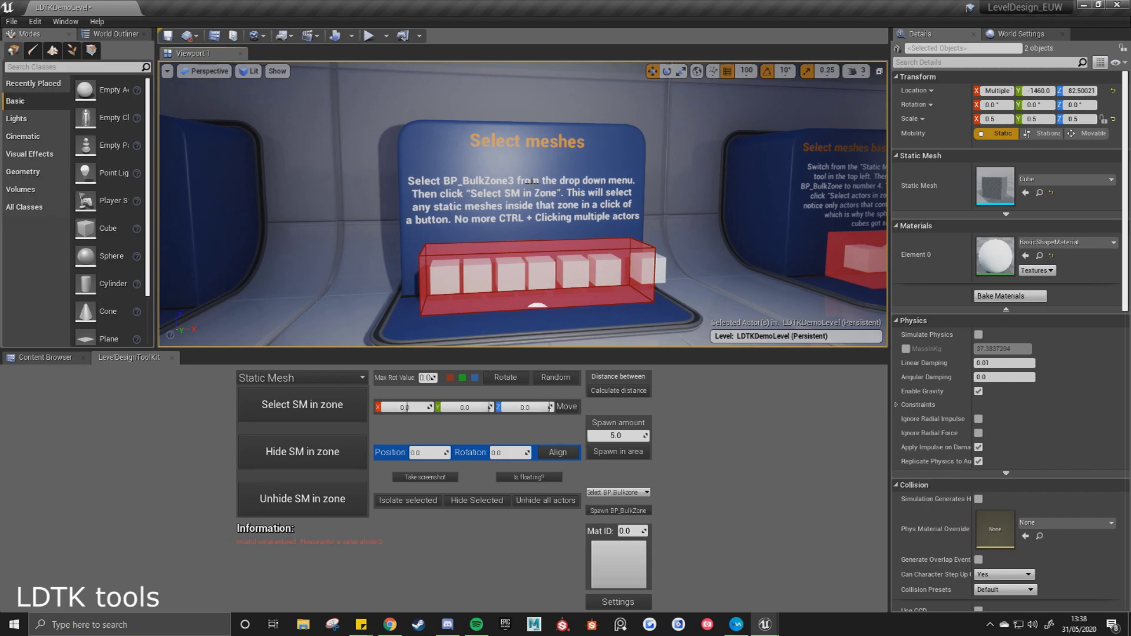
pyautogui.click(576, 247)
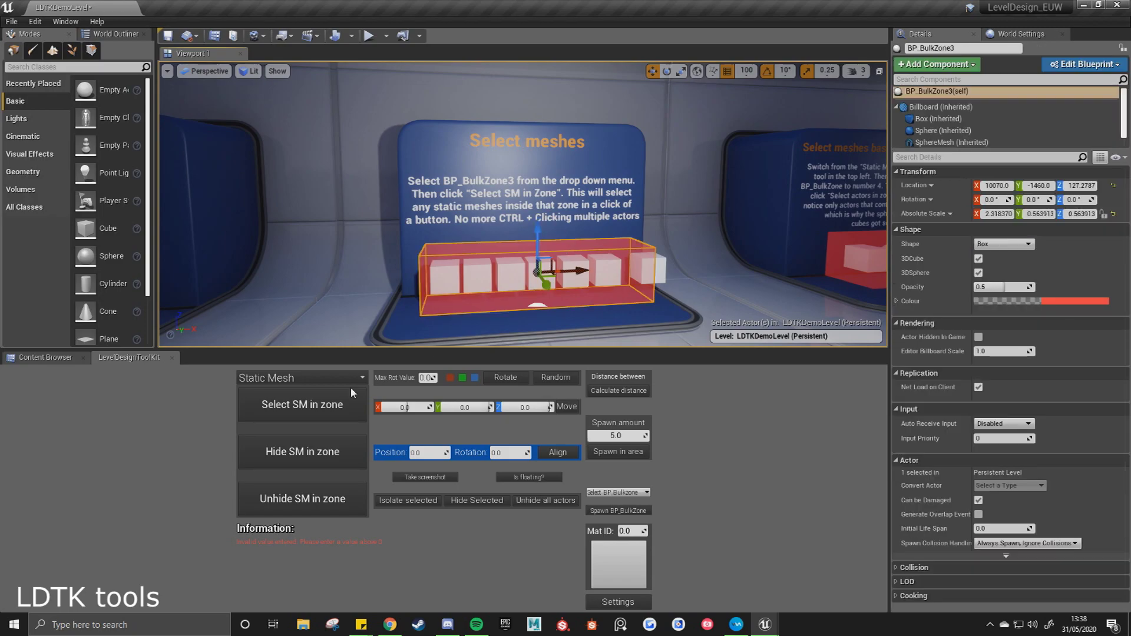
pyautogui.click(316, 411)
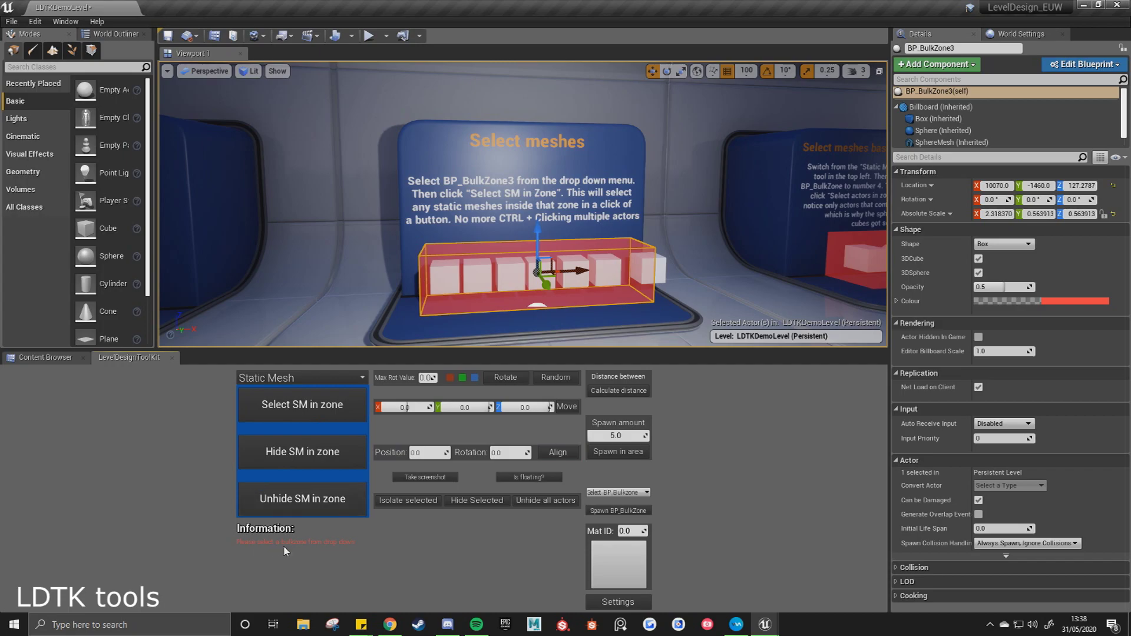
# Choose BP_BulkZone3 as the toolkit's active zone and select all static meshes inside it.
pyautogui.click(648, 492)
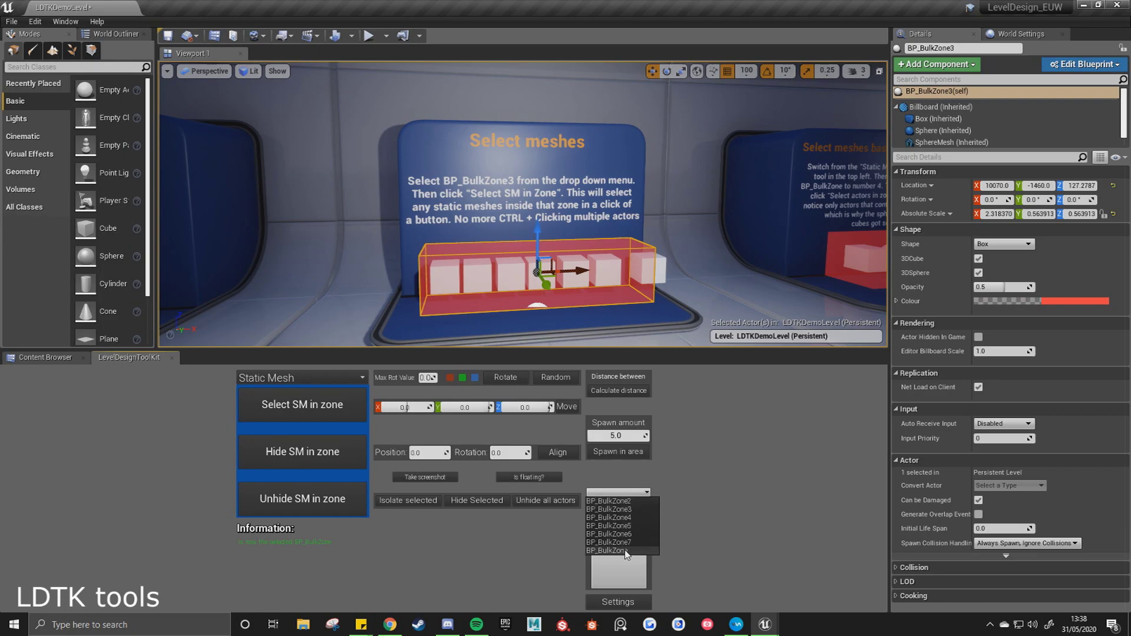
pyautogui.click(631, 509)
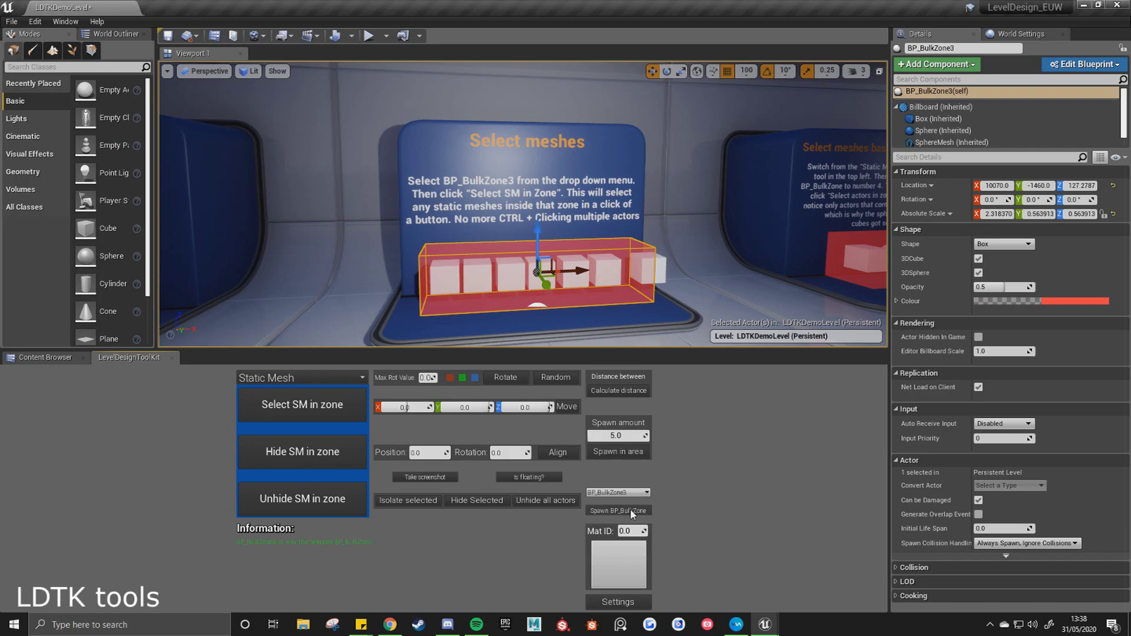
pyautogui.click(340, 408)
pyautogui.press('d')
pyautogui.moveTo(579, 306); pyautogui.dragTo(524, 303, button='right')
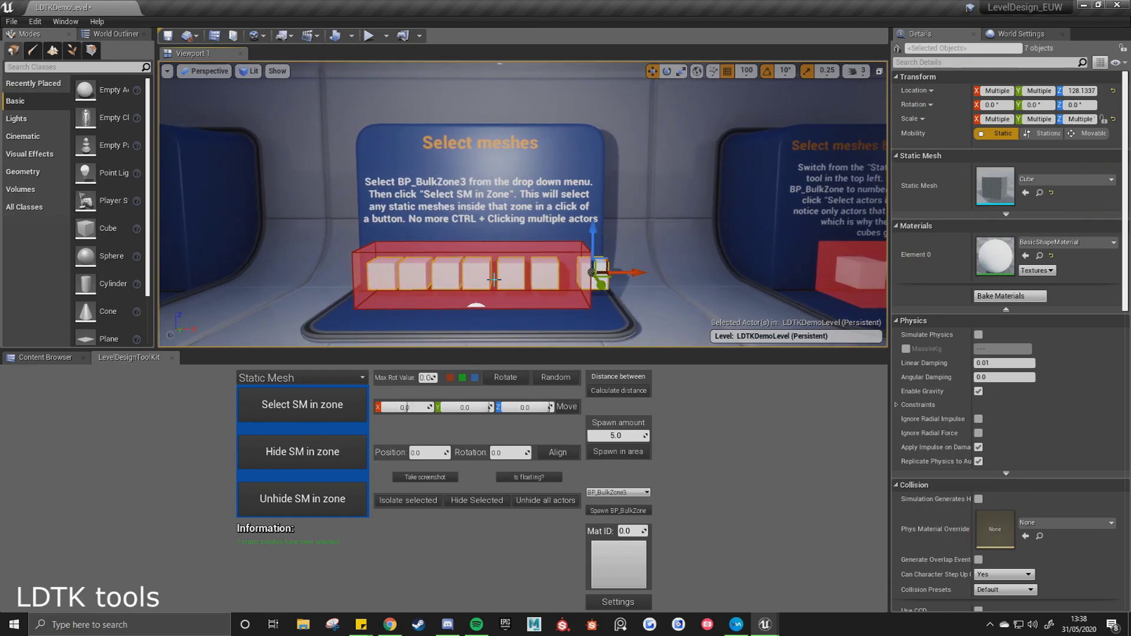
# Switch the toolkit from Static Mesh to the Name tool and choose BP_BulkZone4 as the active zone.
pyautogui.press('d')
pyautogui.moveTo(601, 279)
pyautogui.mouseDown(button='right')
pyautogui.moveTo(620, 279)
pyautogui.moveTo(602, 279)
pyautogui.mouseUp(button='right')
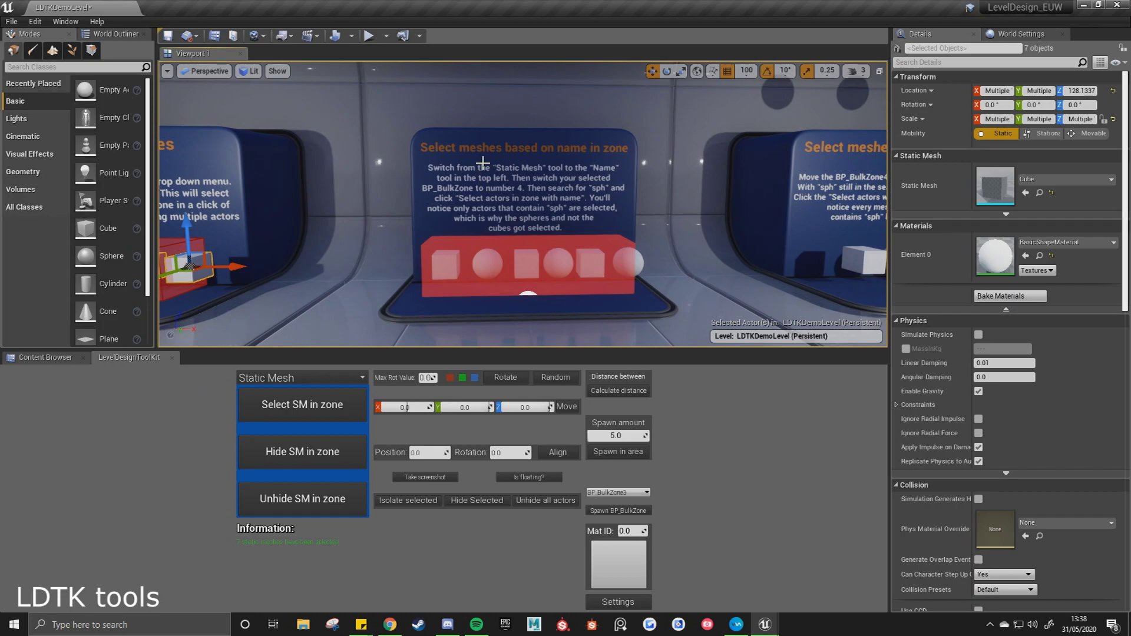
pyautogui.click(324, 378)
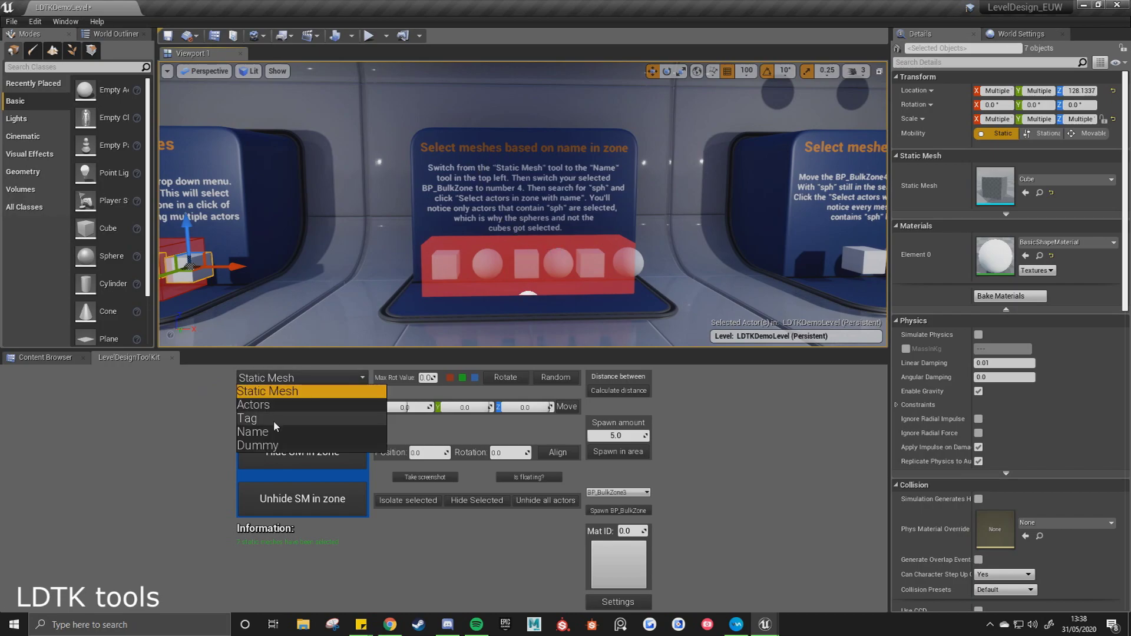
pyautogui.click(329, 432)
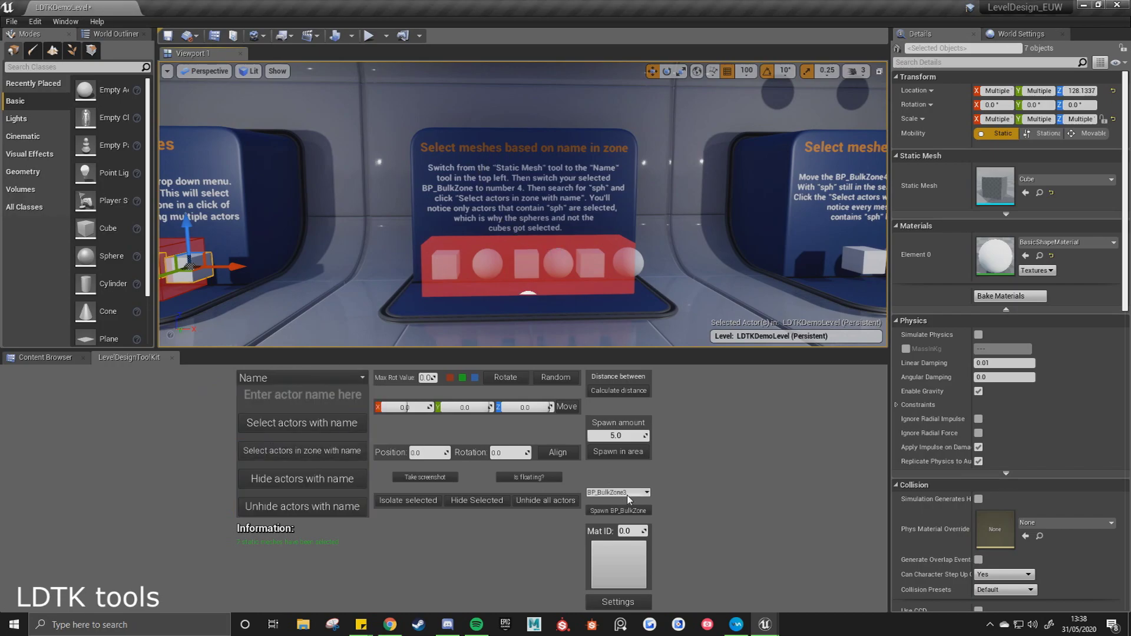
pyautogui.click(628, 499)
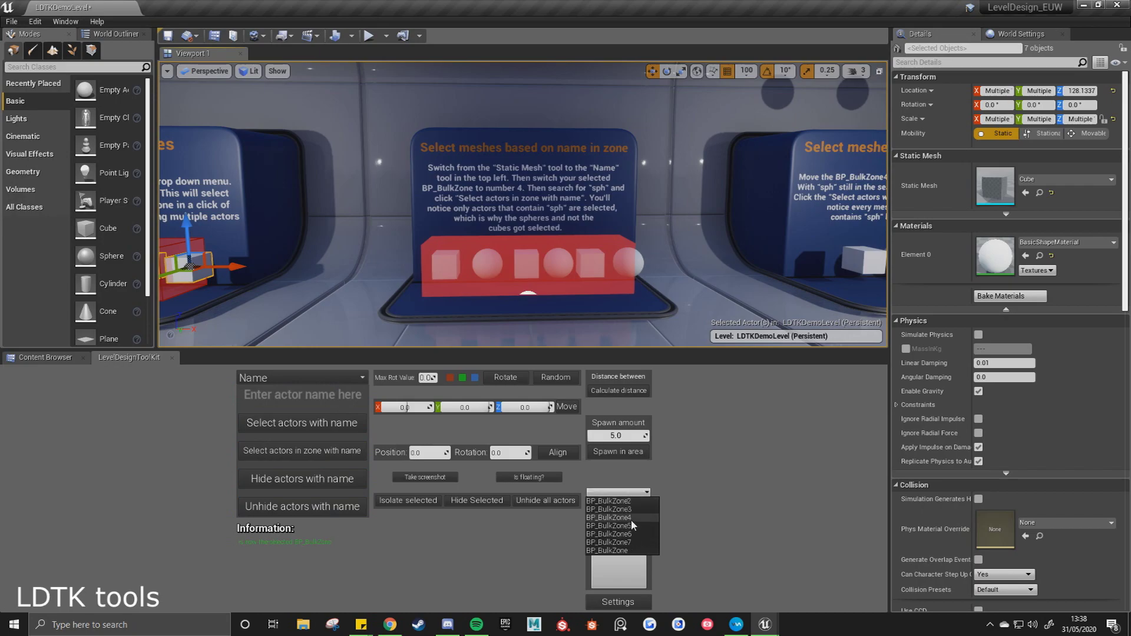
pyautogui.click(590, 519)
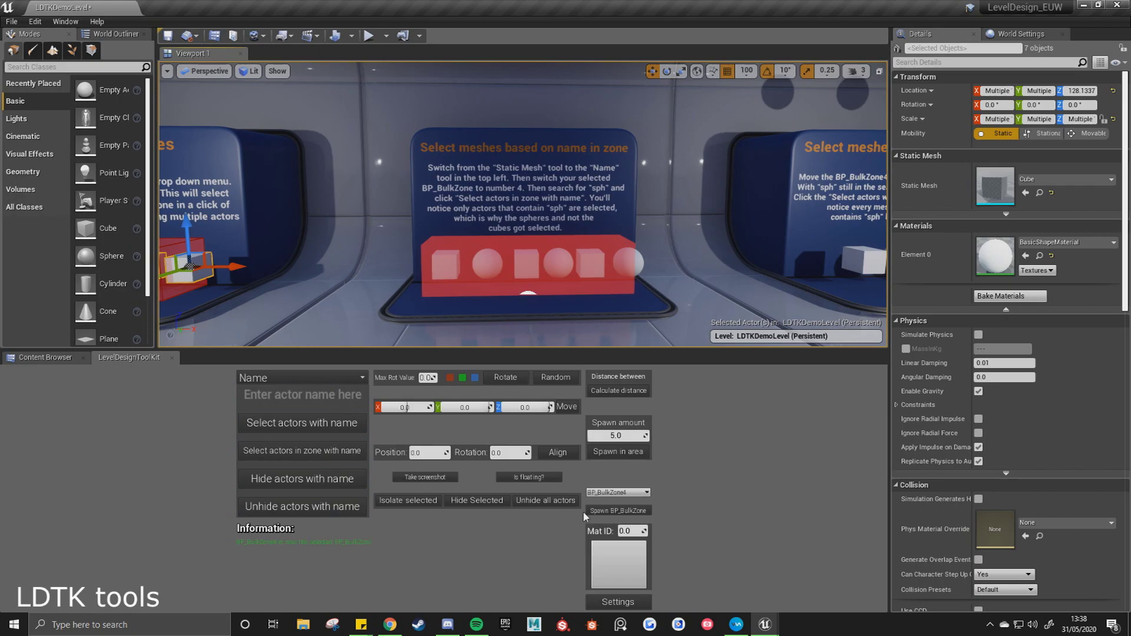
# Select the actors inside BP_BulkZone4 whose name contains "sph".
pyautogui.click(321, 396)
pyautogui.write('sph')
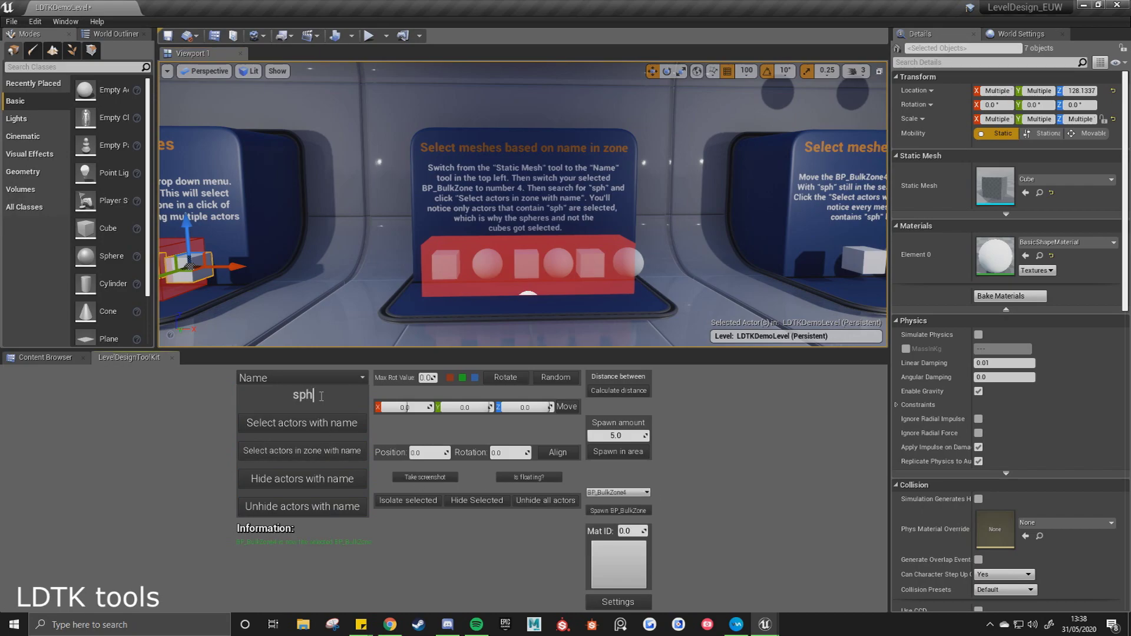
pyautogui.click(315, 450)
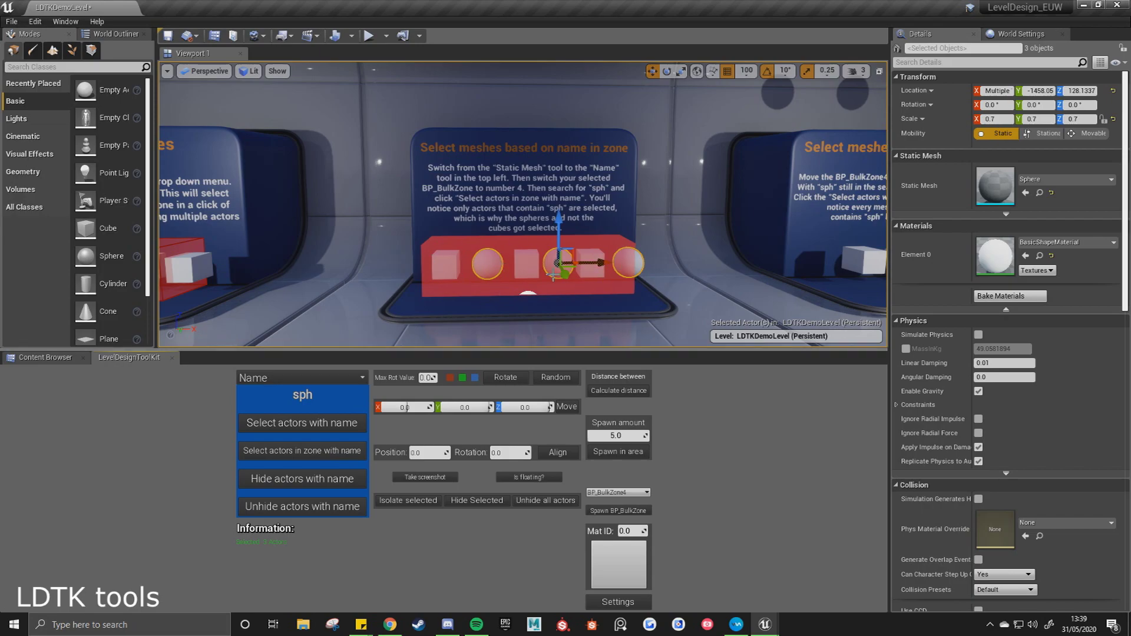
# Try raising the three selected spheres above their zone, and undo the move.
pyautogui.moveTo(666, 258); pyautogui.dragTo(647, 255, button='right')
pyautogui.press('d')
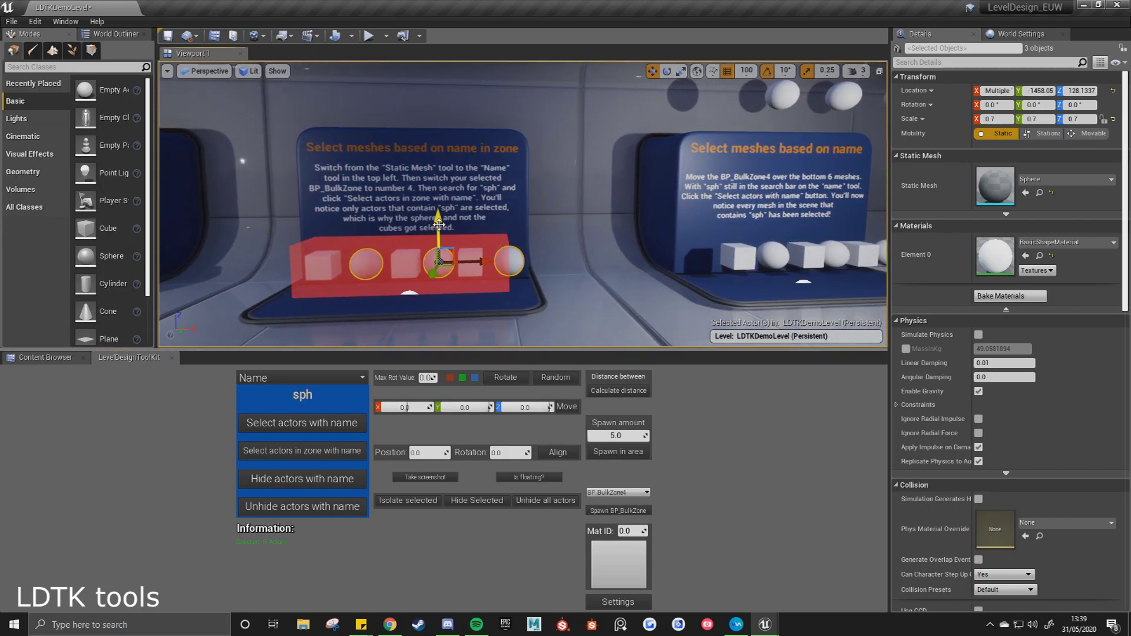
pyautogui.moveTo(440, 224); pyautogui.dragTo(454, 97)
pyautogui.hotkey('ctrl', 'z')
# Move BP_BulkZone4 along X to 12070.0, over the bottom six meshes at the "Select meshes based on name" display.
pyautogui.press('d')
pyautogui.moveTo(229, 263)
pyautogui.mouseDown(button='right')
pyautogui.moveTo(253, 262)
pyautogui.moveTo(229, 263)
pyautogui.mouseUp(button='right')
pyautogui.click(226, 269)
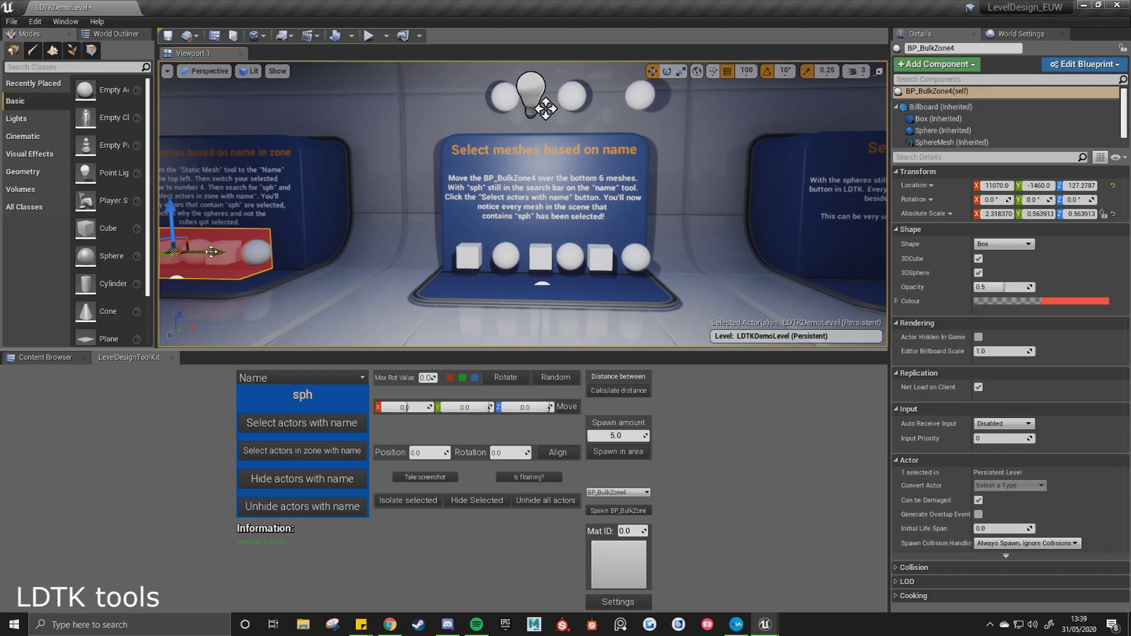
pyautogui.moveTo(222, 253); pyautogui.dragTo(590, 289)
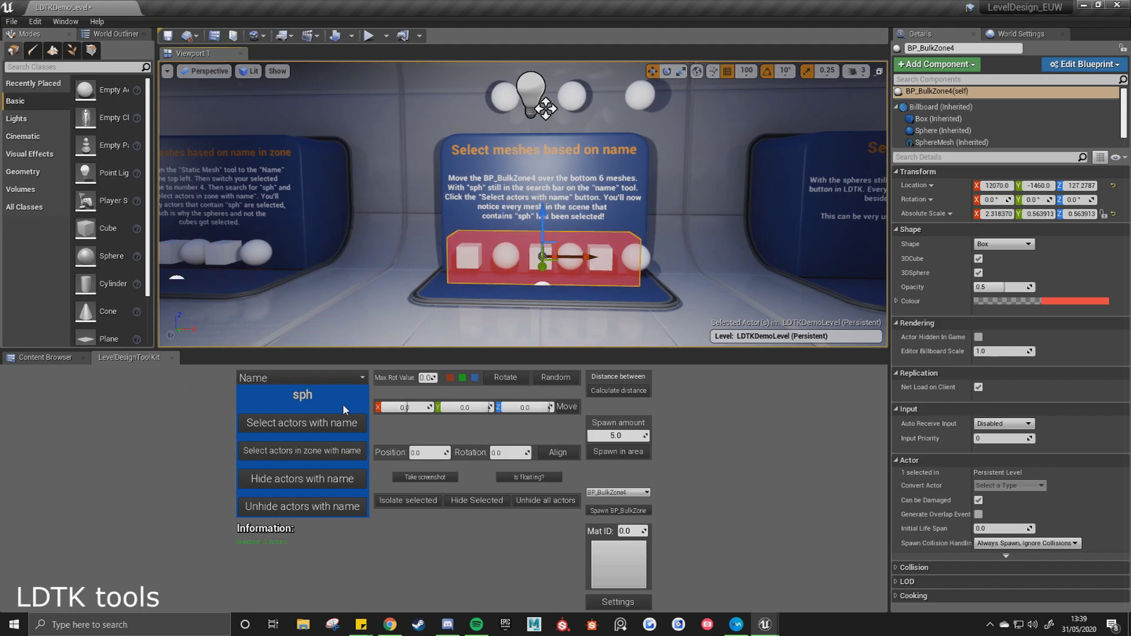
# Select every actor in the level whose name contains "sph" and inspect the selection in the World Outliner.
pyautogui.click(312, 423)
pyautogui.press('f')
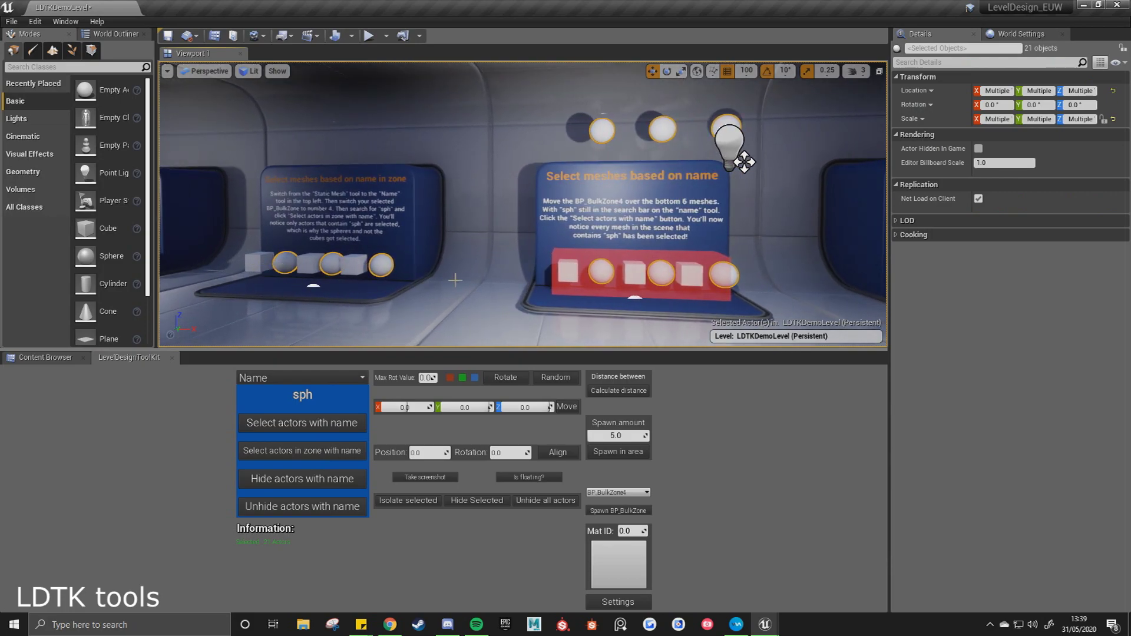
pyautogui.moveTo(384, 285); pyautogui.dragTo(342, 292, button='right')
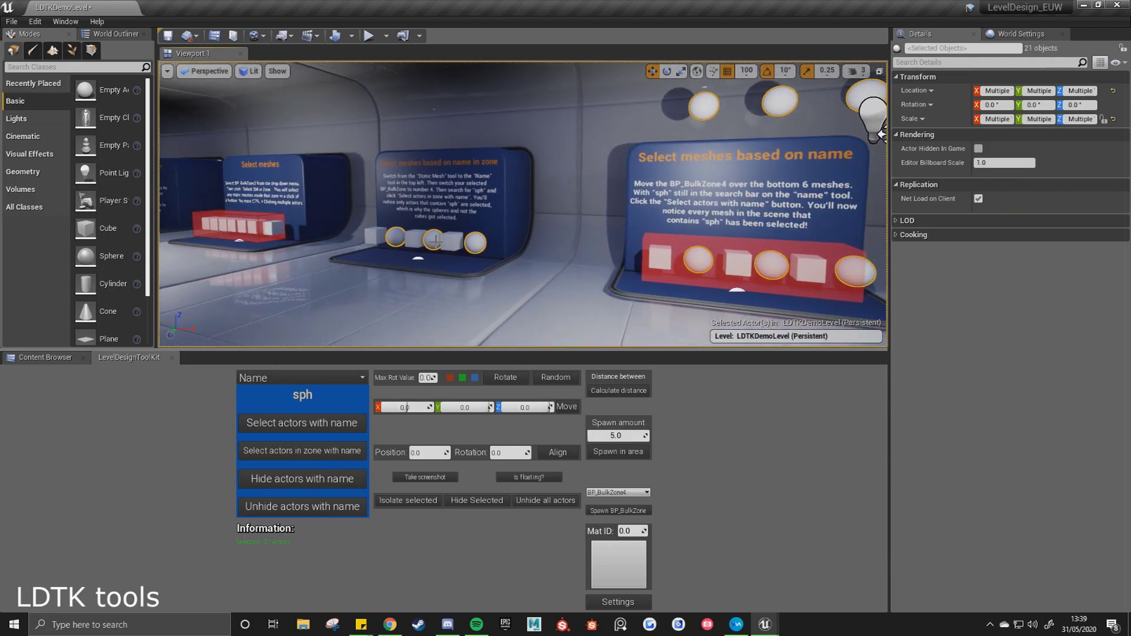
pyautogui.press('d')
pyautogui.moveTo(539, 267); pyautogui.dragTo(592, 267, button='right')
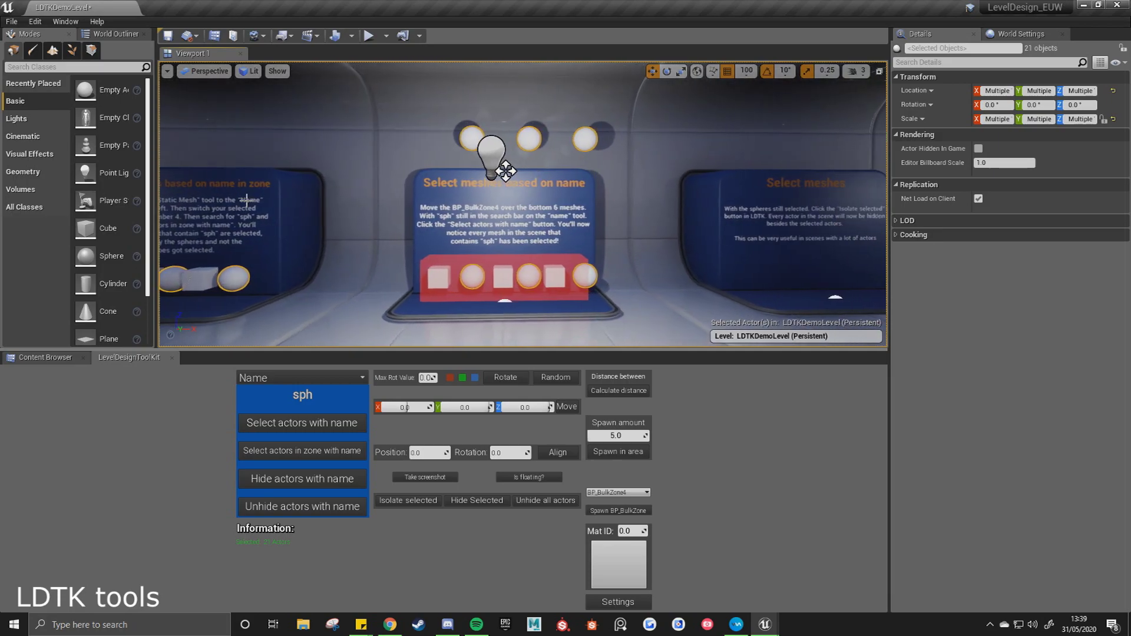
pyautogui.click(118, 36)
pyautogui.moveTo(145, 118); pyautogui.dragTo(143, 290)
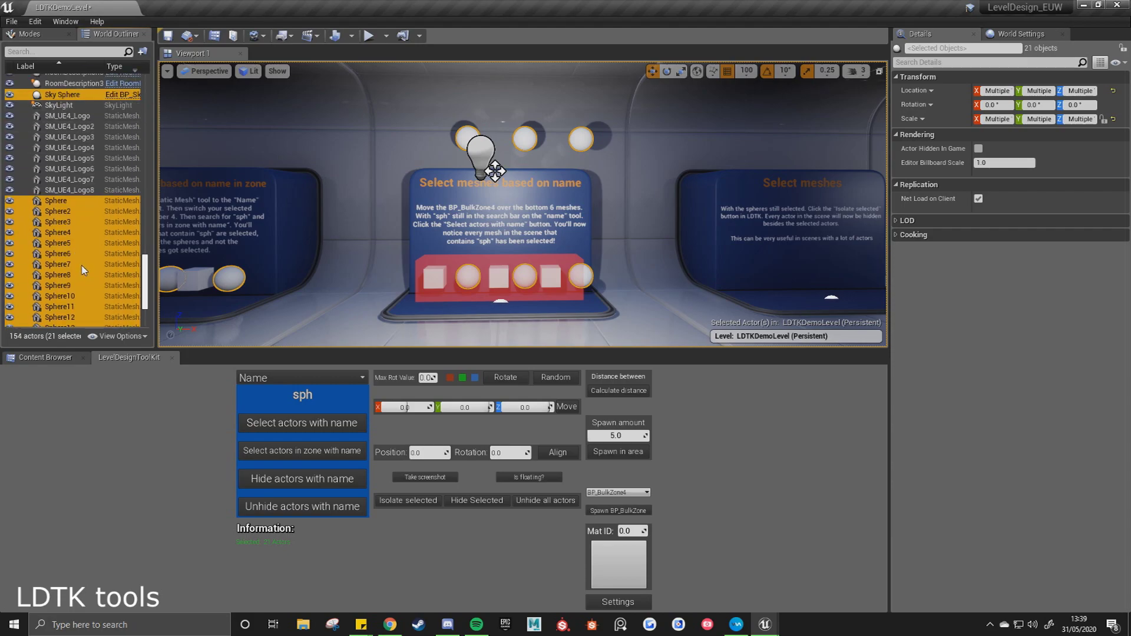
# Go to the "Select meshes" display about isolating and reselect all actors with "sph" in their name.
pyautogui.press('d')
pyautogui.moveTo(436, 284)
pyautogui.mouseDown(button='right')
pyautogui.moveTo(447, 284)
pyautogui.moveTo(436, 284)
pyautogui.mouseUp(button='right')
pyautogui.moveTo(436, 284); pyautogui.dragTo(437, 284, button='middle')
pyautogui.click(477, 285)
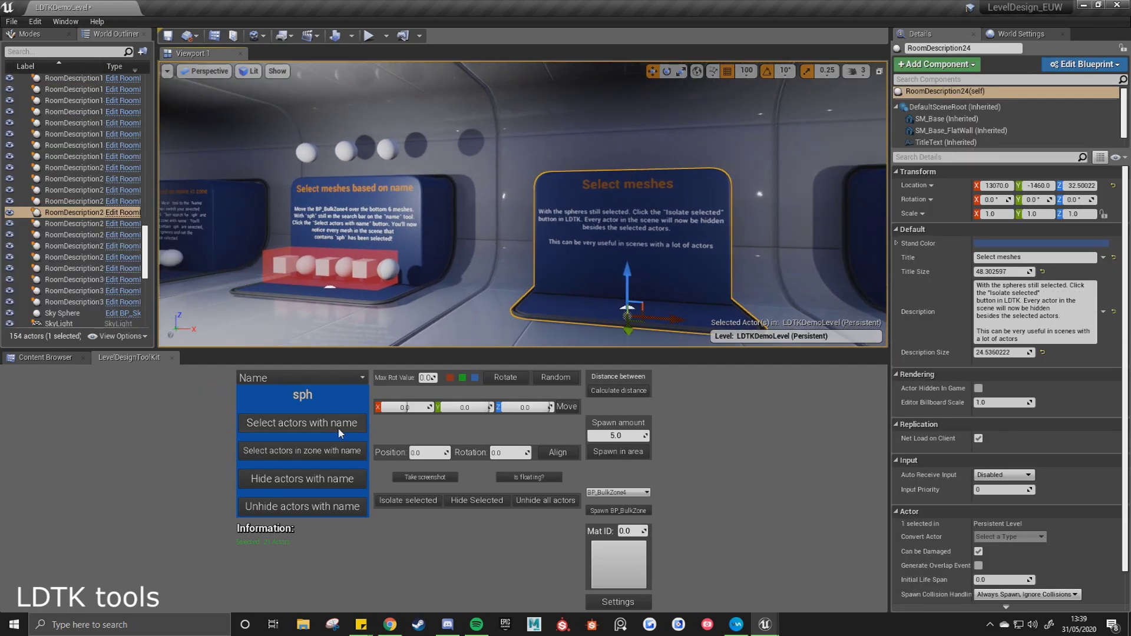
pyautogui.click(341, 432)
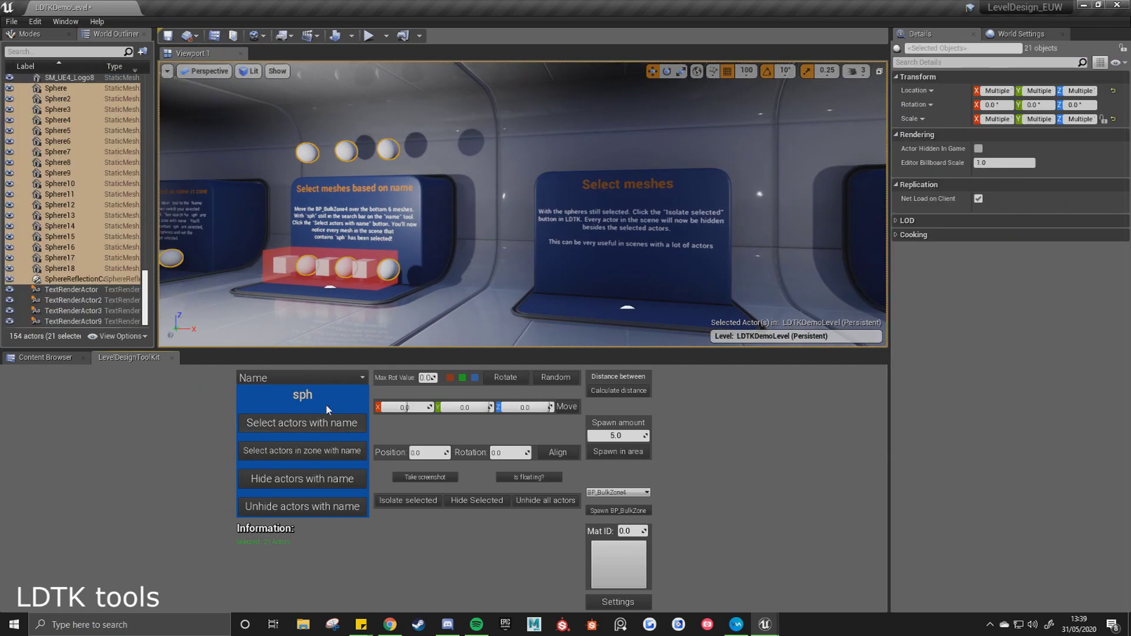
# Isolate the selected "sph" actors in the level, and unhide all actors again.
pyautogui.moveTo(445, 209); pyautogui.dragTo(392, 209, button='right')
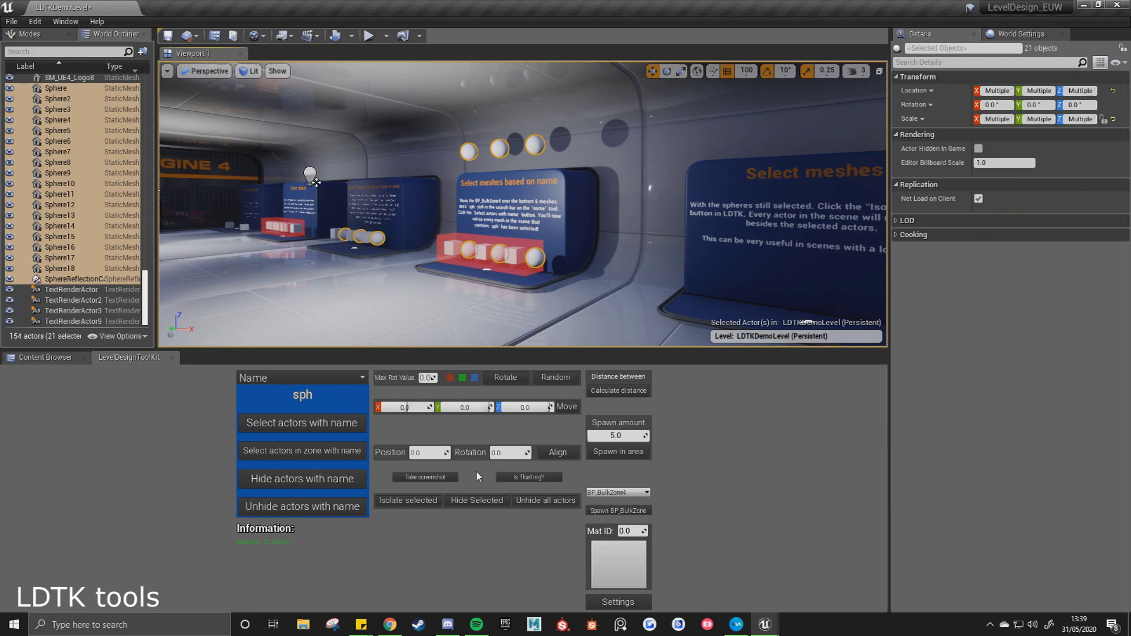
pyautogui.click(409, 500)
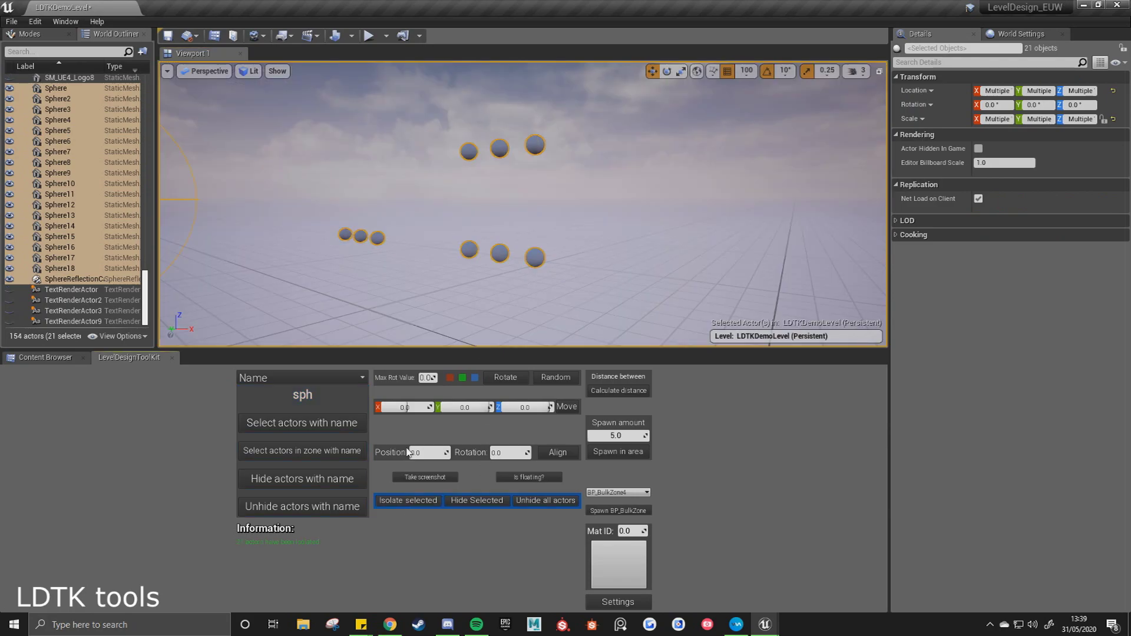
pyautogui.moveTo(617, 204); pyautogui.dragTo(680, 205, button='right')
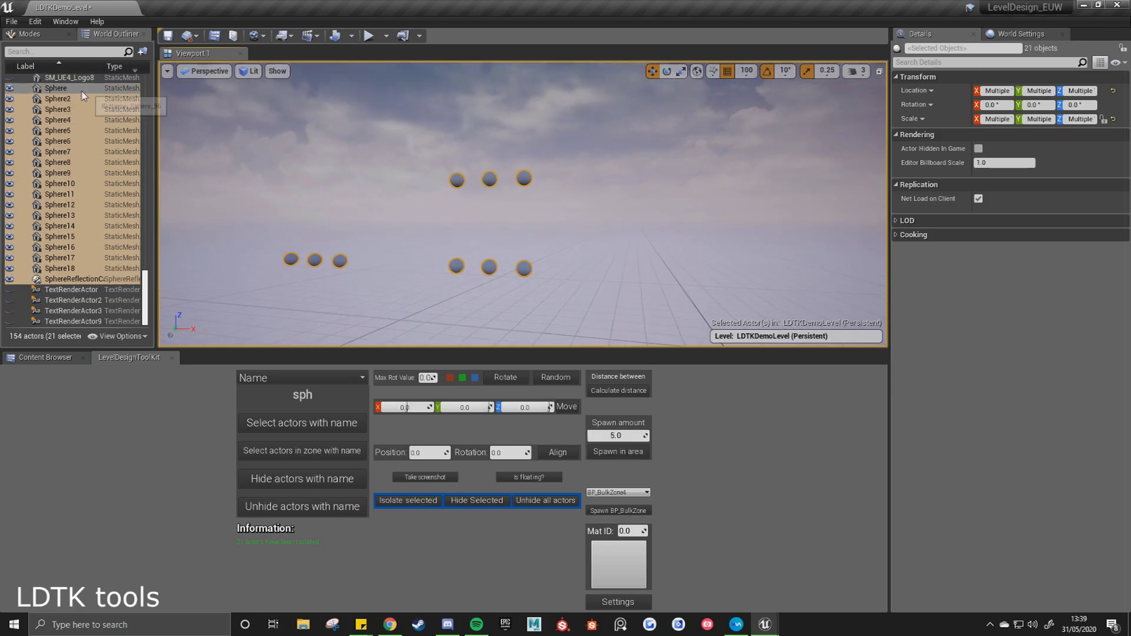
pyautogui.click(540, 500)
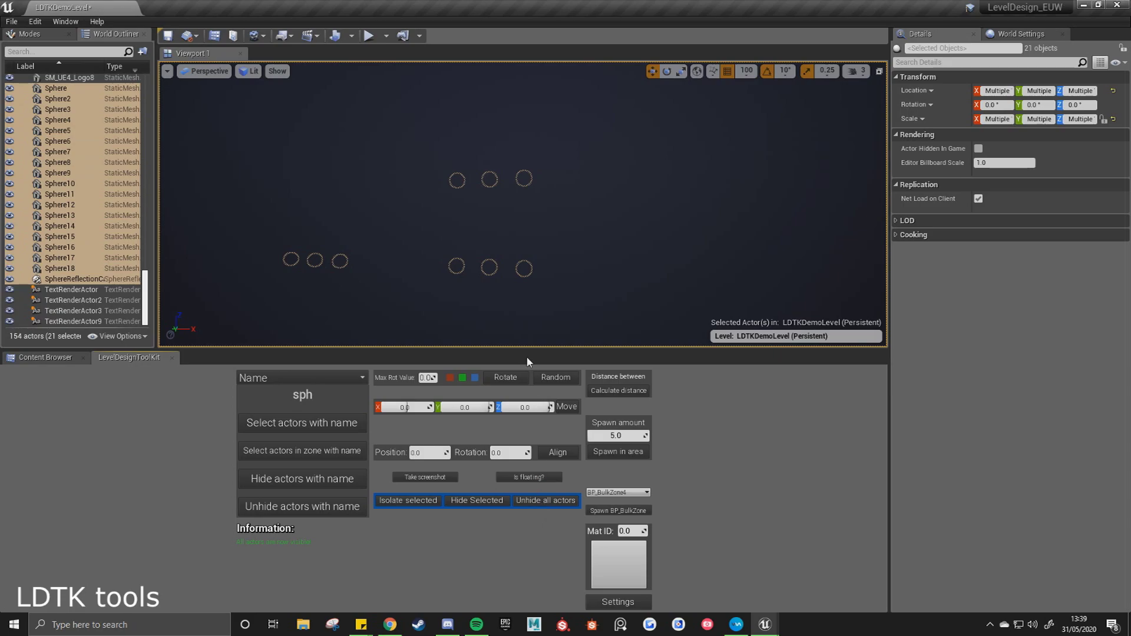
pyautogui.scroll(1, 530, 293)
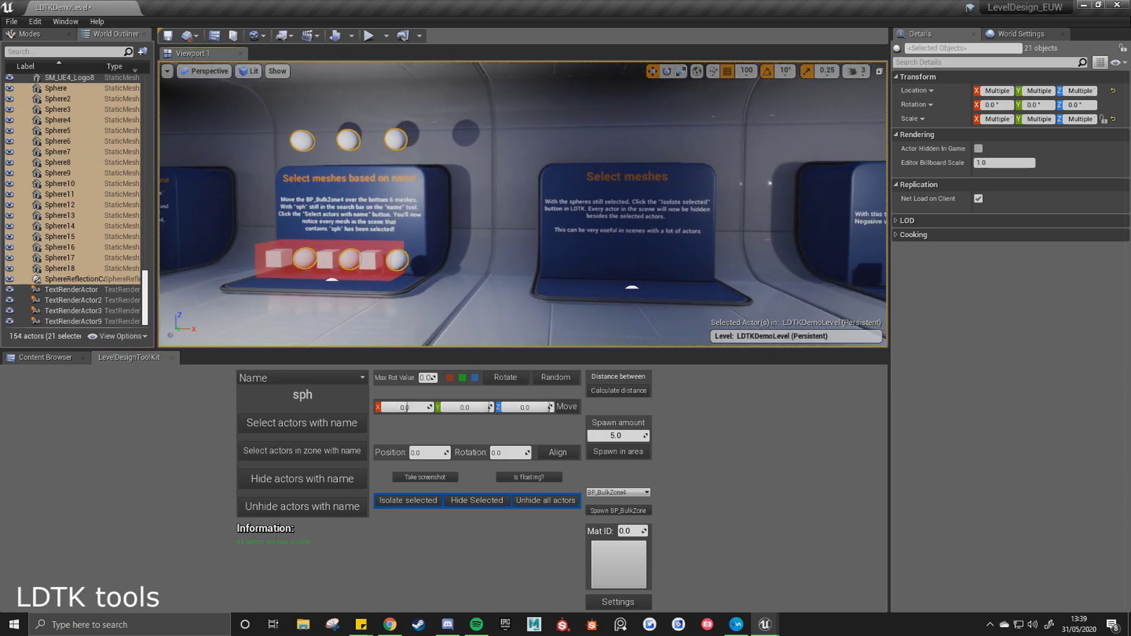
# Move the three cubes at the "Move tool" display twice by X 50.0 and Z 150.0, and undo both moves.
pyautogui.press('d')
pyautogui.moveTo(599, 280)
pyautogui.mouseDown(button='right')
pyautogui.moveTo(613, 281)
pyautogui.moveTo(598, 280)
pyautogui.mouseUp(button='right')
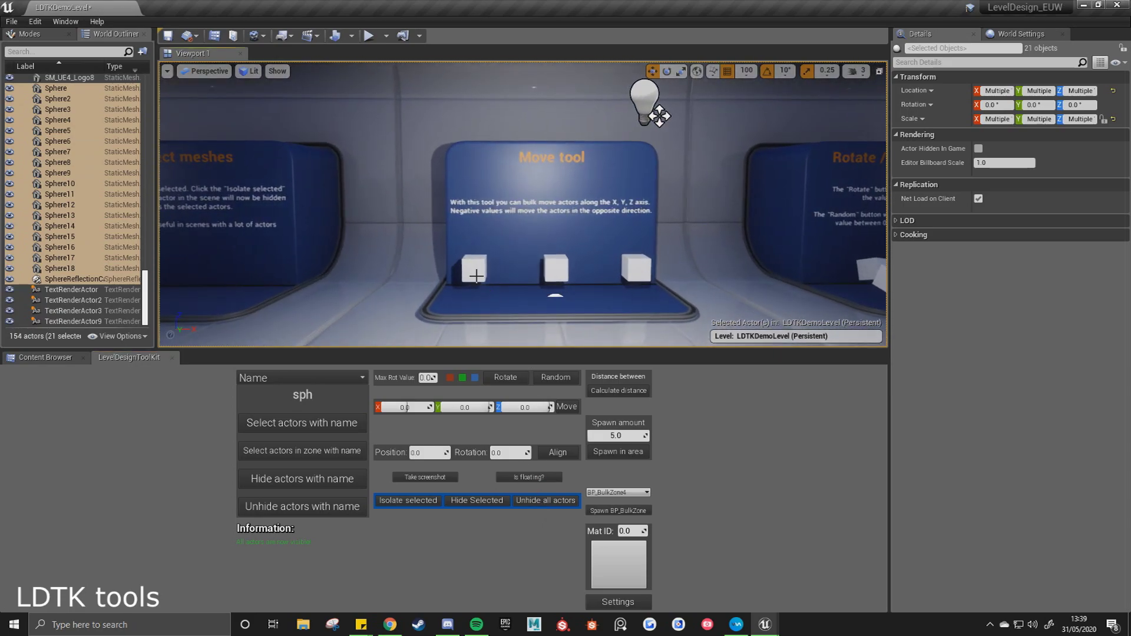
pyautogui.click(470, 270)
pyautogui.keyDown('ctrl'); pyautogui.click(556, 268); pyautogui.keyUp('ctrl')
pyautogui.keyDown('ctrl'); pyautogui.click(636, 268); pyautogui.keyUp('ctrl')
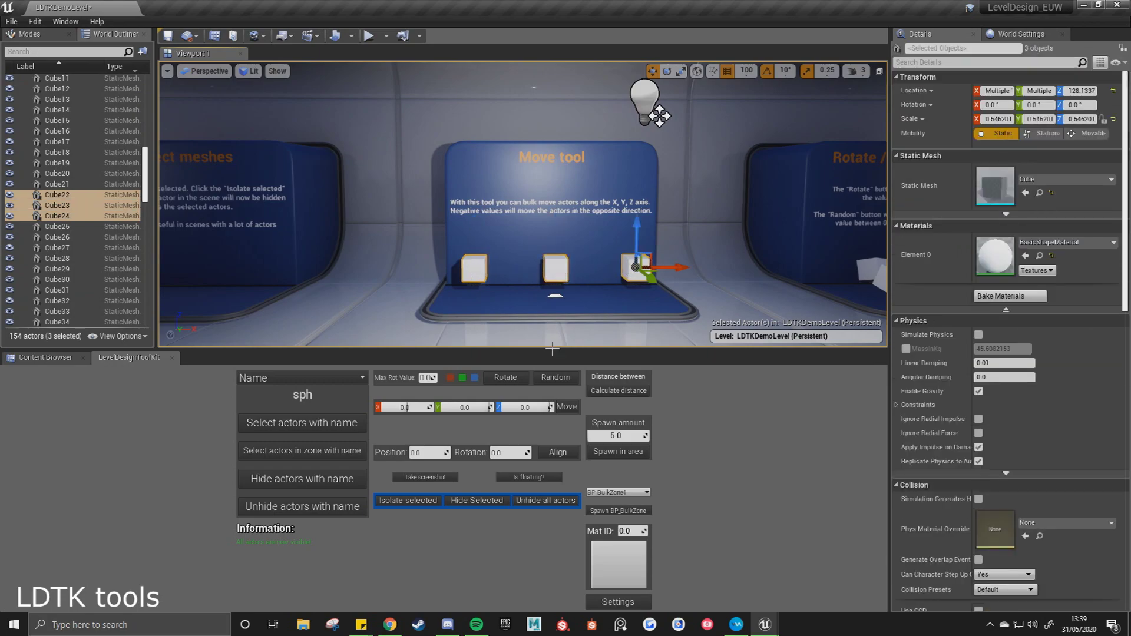
pyautogui.click(414, 407)
pyautogui.click(528, 407)
pyautogui.click(565, 411)
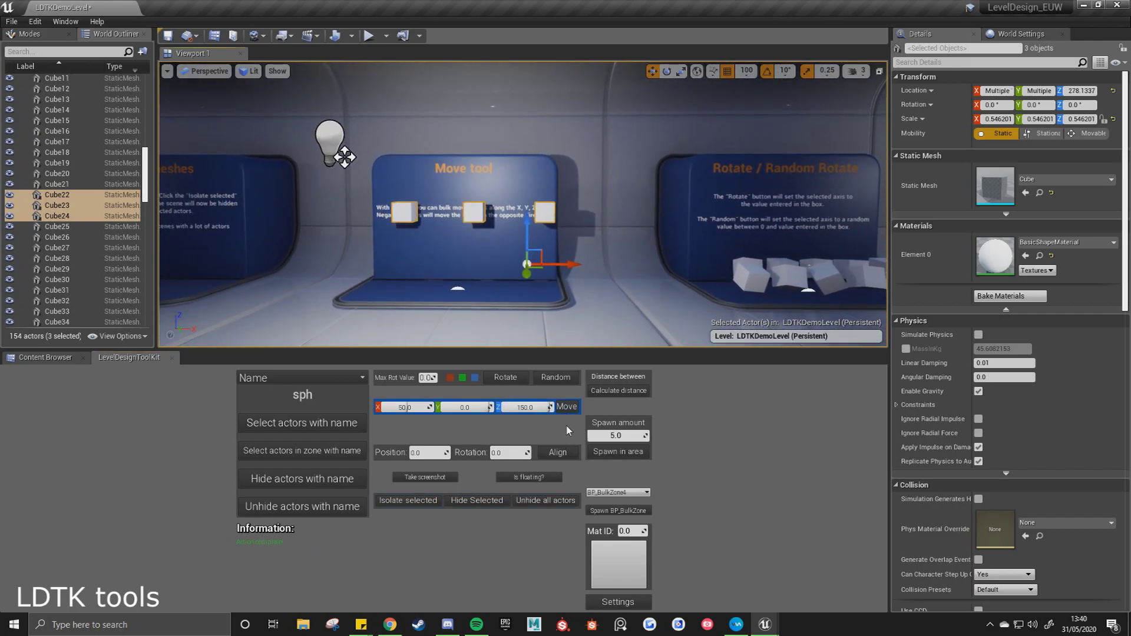
pyautogui.click(567, 407)
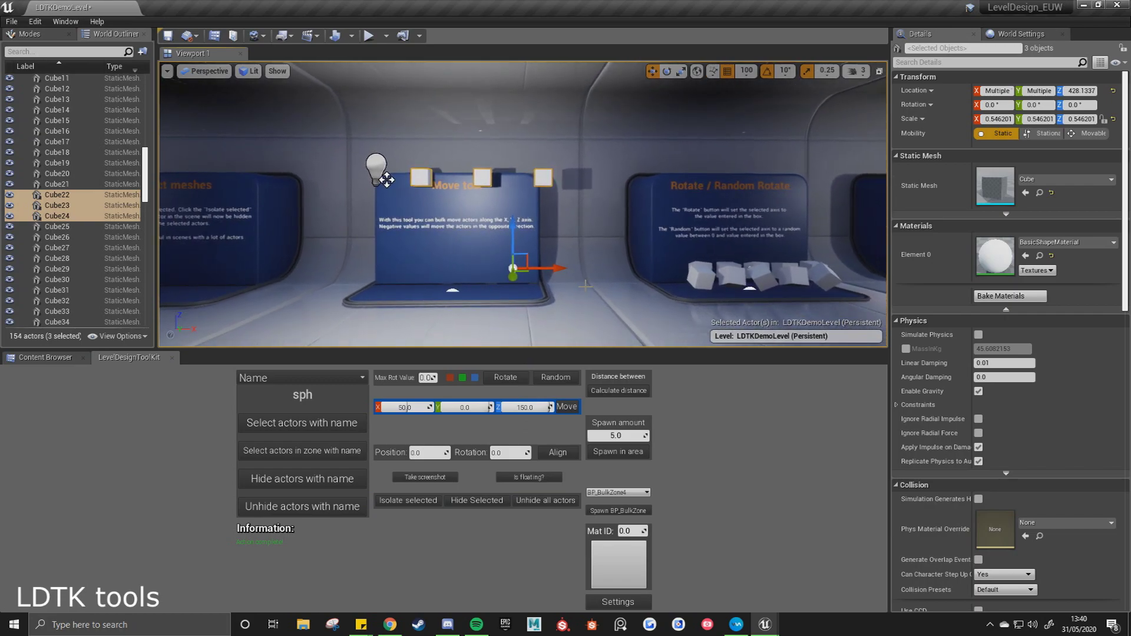
pyautogui.hotkey('ctrl', 'z')
pyautogui.hotkey('ctrl', 'z')
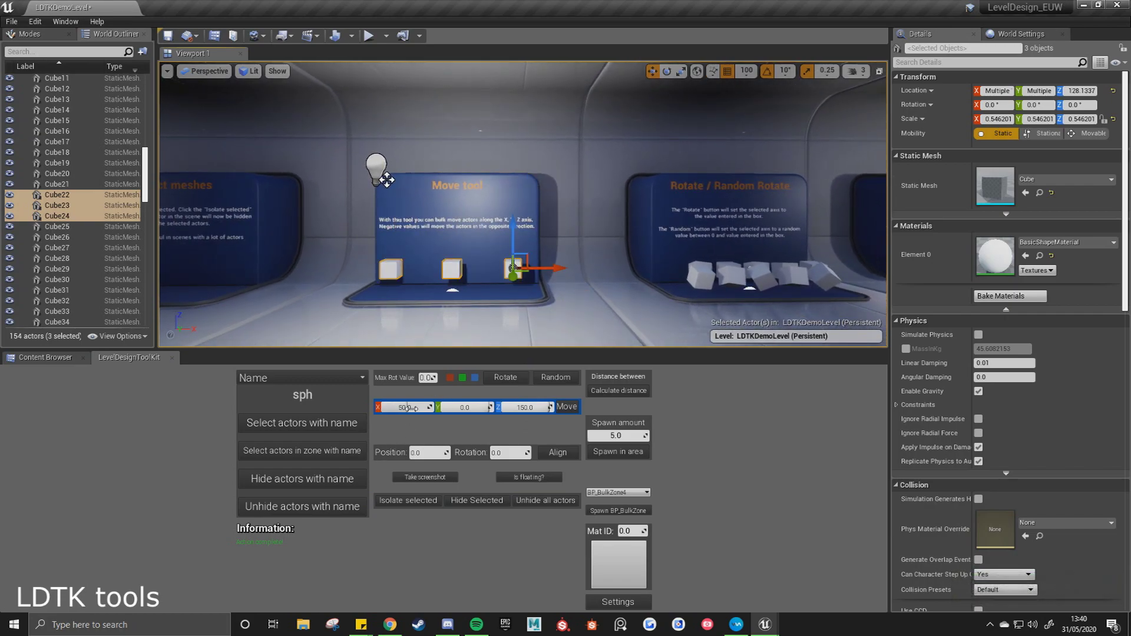
# Select all ten cubes at the "Rotate / Random Rotate" display.
pyautogui.press('w')
pyautogui.moveTo(458, 318); pyautogui.dragTo(441, 318, button='right')
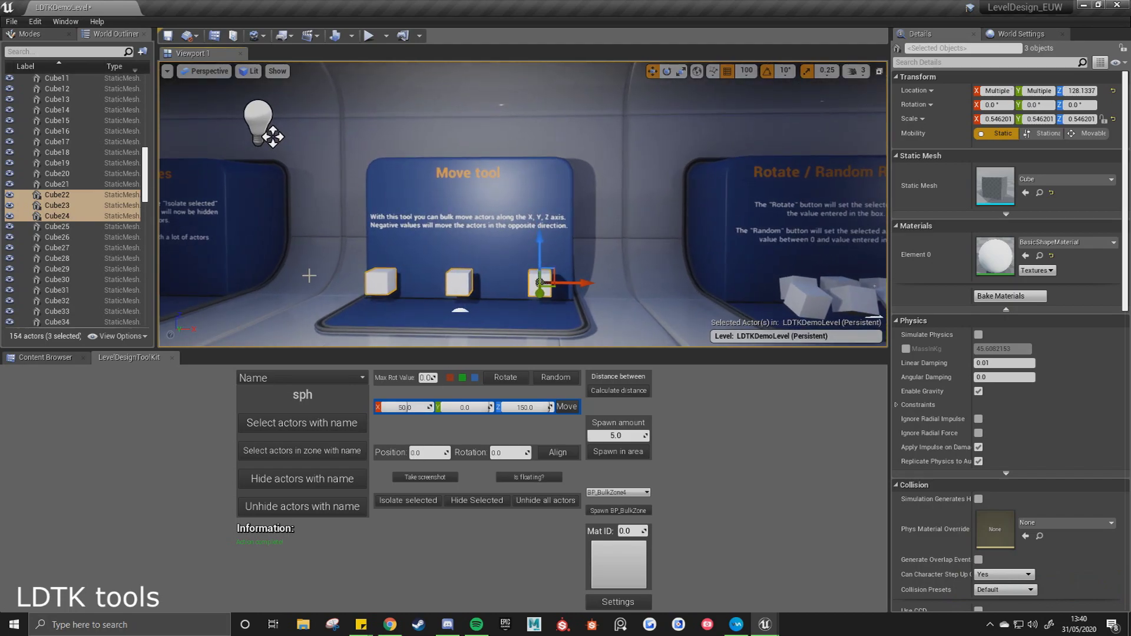
pyautogui.moveTo(310, 276); pyautogui.dragTo(341, 276, button='right')
pyautogui.press('d')
pyautogui.moveTo(506, 259); pyautogui.dragTo(550, 270, button='right')
pyautogui.press('w')
pyautogui.click(451, 277)
pyautogui.keyDown('ctrl'); pyautogui.click(480, 256); pyautogui.keyUp('ctrl')
pyautogui.keyDown('ctrl'); pyautogui.click(497, 278); pyautogui.keyUp('ctrl')
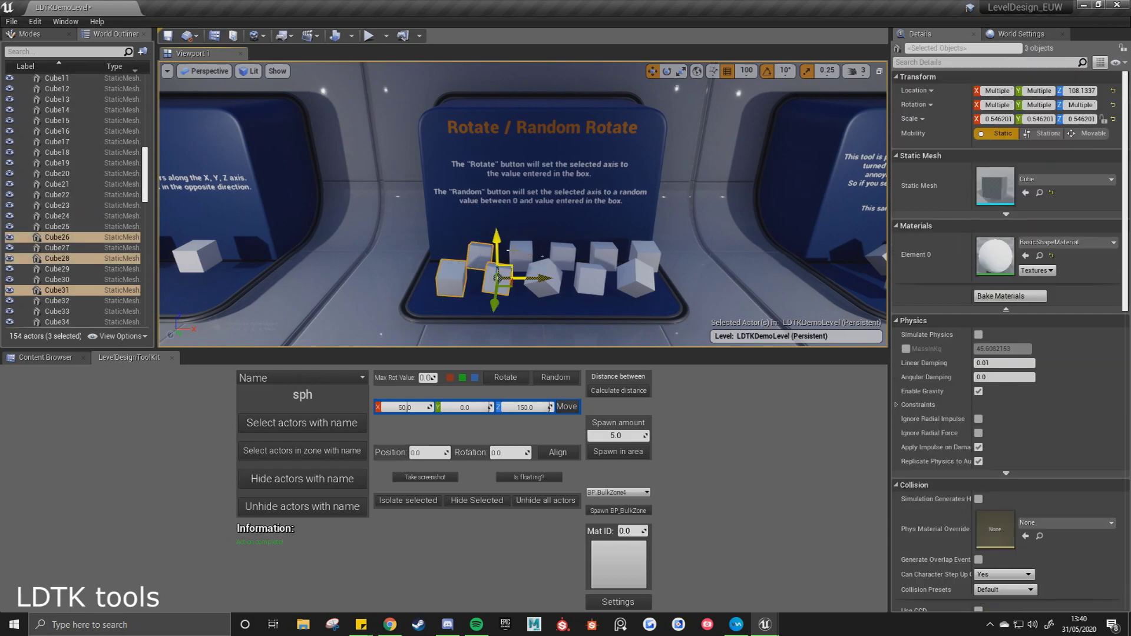
pyautogui.keyDown('ctrl'); pyautogui.click(520, 254); pyautogui.keyUp('ctrl')
pyautogui.keyDown('ctrl'); pyautogui.click(542, 280); pyautogui.keyUp('ctrl')
pyautogui.keyDown('ctrl'); pyautogui.click(562, 255); pyautogui.keyUp('ctrl')
pyautogui.keyDown('ctrl'); pyautogui.click(589, 280); pyautogui.keyUp('ctrl')
pyautogui.keyDown('ctrl'); pyautogui.click(604, 254); pyautogui.keyUp('ctrl')
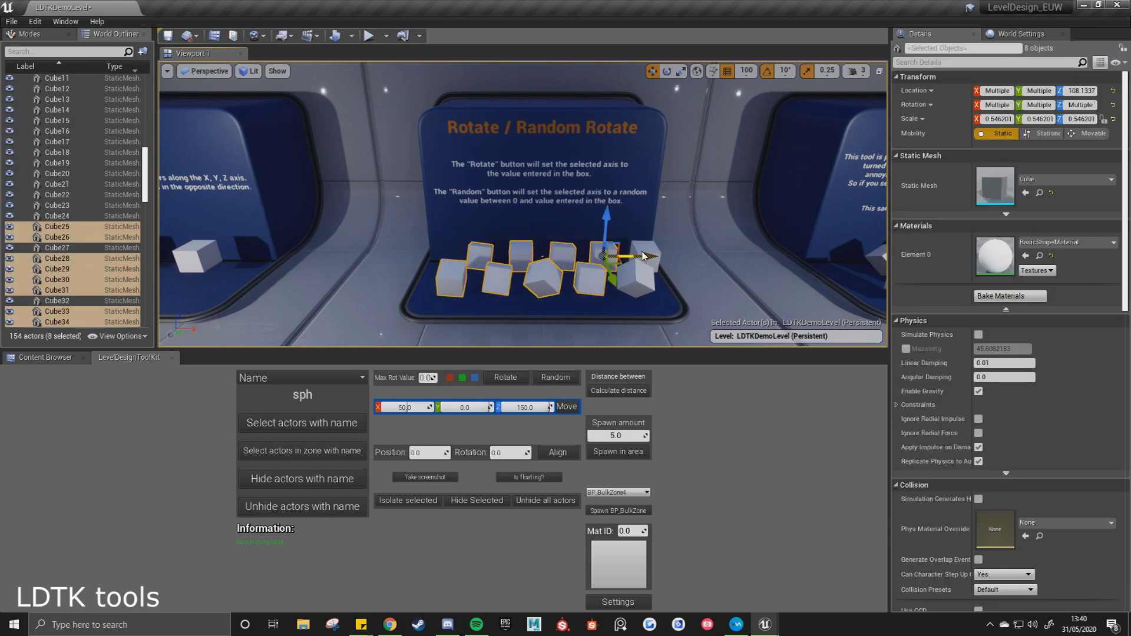
pyautogui.keyDown('ctrl'); pyautogui.click(636, 277); pyautogui.keyUp('ctrl')
pyautogui.keyDown('ctrl'); pyautogui.click(645, 254); pyautogui.keyUp('ctrl')
pyautogui.moveTo(644, 254); pyautogui.dragTo(654, 235)
pyautogui.press('s')
pyautogui.moveTo(648, 253); pyautogui.dragTo(635, 252, button='right')
pyautogui.press('w')
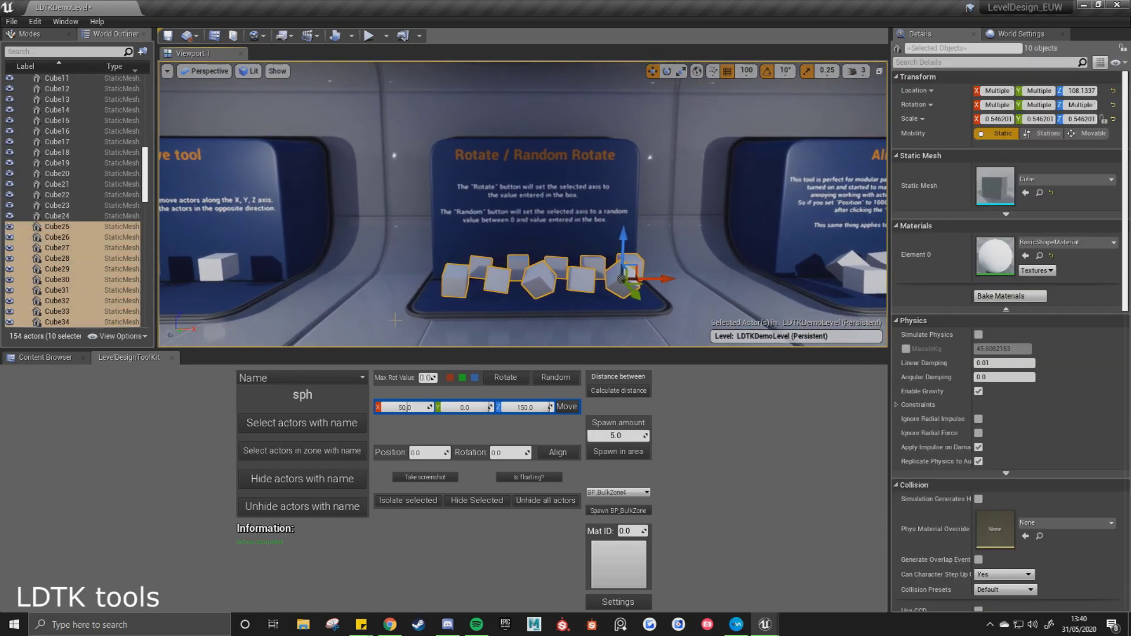
# Set the maximum rotation value to 80.0 and rotate the ten cubes to it on the Y and Z axes.
pyautogui.click(429, 378)
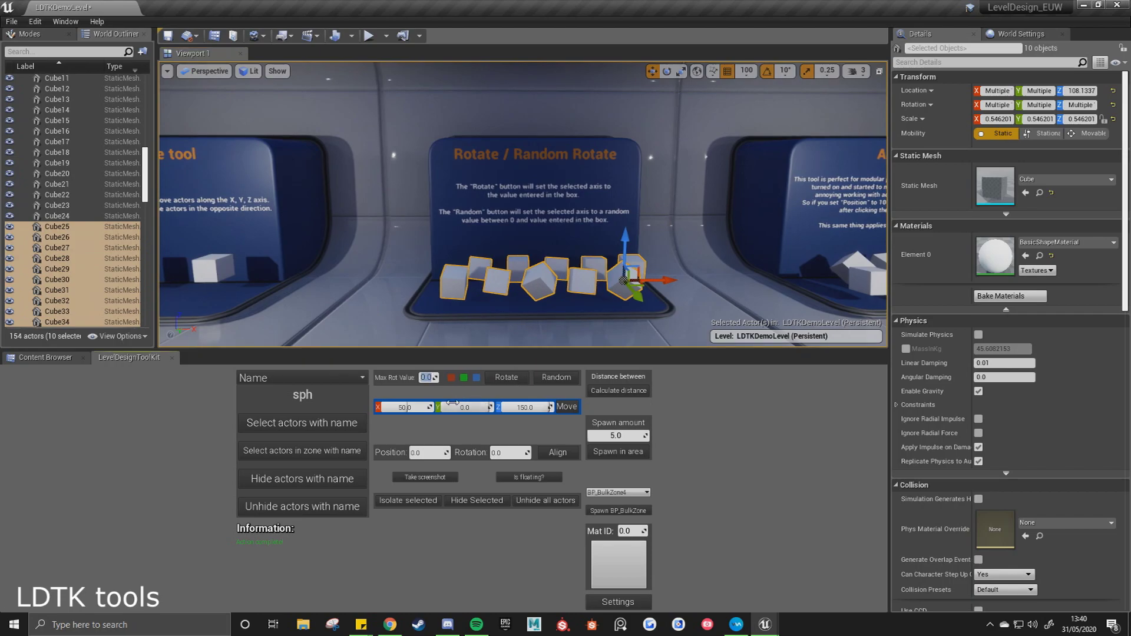
pyautogui.write('90')
pyautogui.click(467, 378)
pyautogui.click(509, 378)
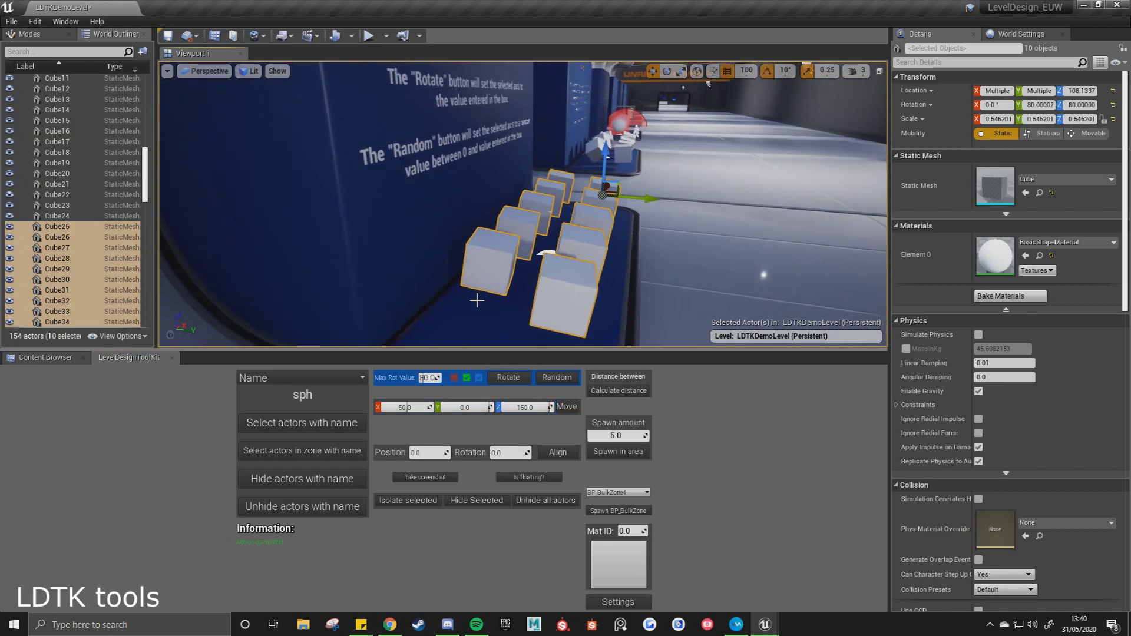
# Apply a random rotation of up to 80.0 on the Y and Z axes to the ten selected cubes.
pyautogui.press('d')
pyautogui.moveTo(724, 218); pyautogui.dragTo(547, 221, button='right')
pyautogui.click(556, 378)
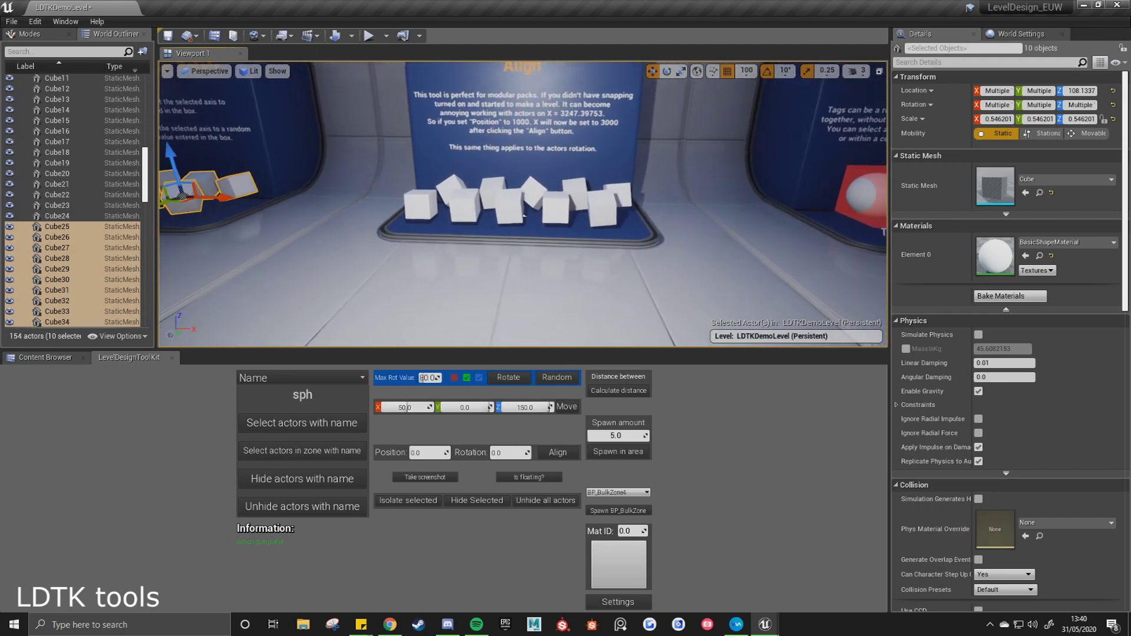
# Select all ten cubes at the "Align" display.
pyautogui.press('w')
pyautogui.moveTo(454, 255)
pyautogui.mouseDown(button='right')
pyautogui.moveTo(457, 235)
pyautogui.moveTo(454, 256)
pyautogui.mouseUp(button='right')
pyautogui.click(438, 239)
pyautogui.keyDown('ctrl'); pyautogui.click(383, 275); pyautogui.keyUp('ctrl')
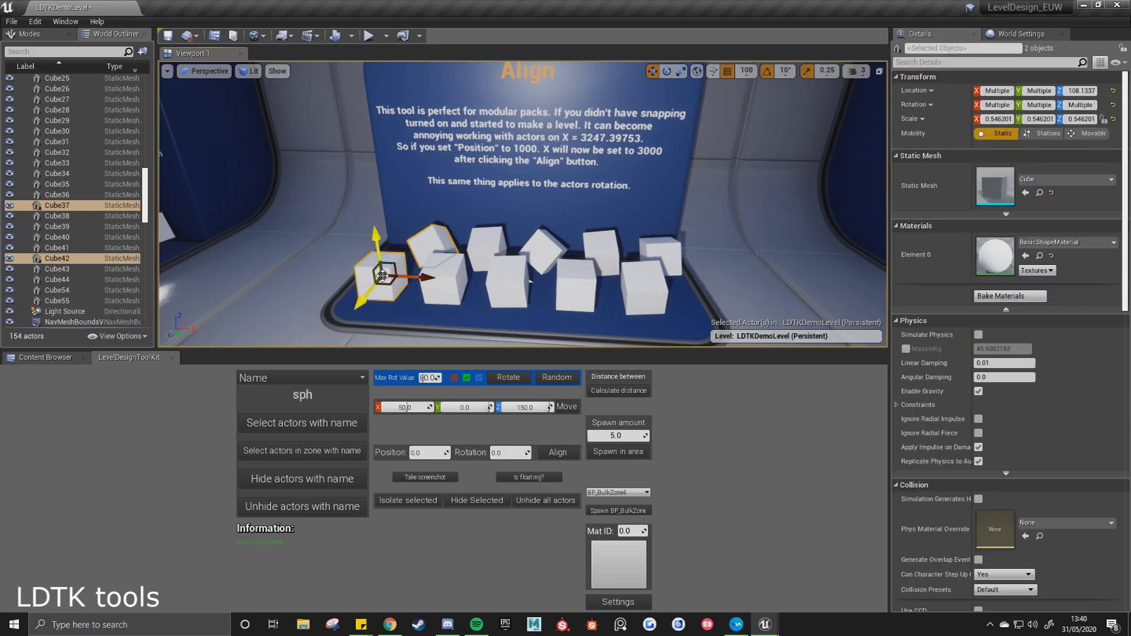
pyautogui.keyDown('ctrl'); pyautogui.click(445, 280); pyautogui.keyUp('ctrl')
pyautogui.keyDown('ctrl'); pyautogui.click(486, 247); pyautogui.keyUp('ctrl')
pyautogui.keyDown('ctrl'); pyautogui.click(507, 280); pyautogui.keyUp('ctrl')
pyautogui.keyDown('ctrl'); pyautogui.click(542, 251); pyautogui.keyUp('ctrl')
pyautogui.keyDown('ctrl'); pyautogui.click(574, 285); pyautogui.keyUp('ctrl')
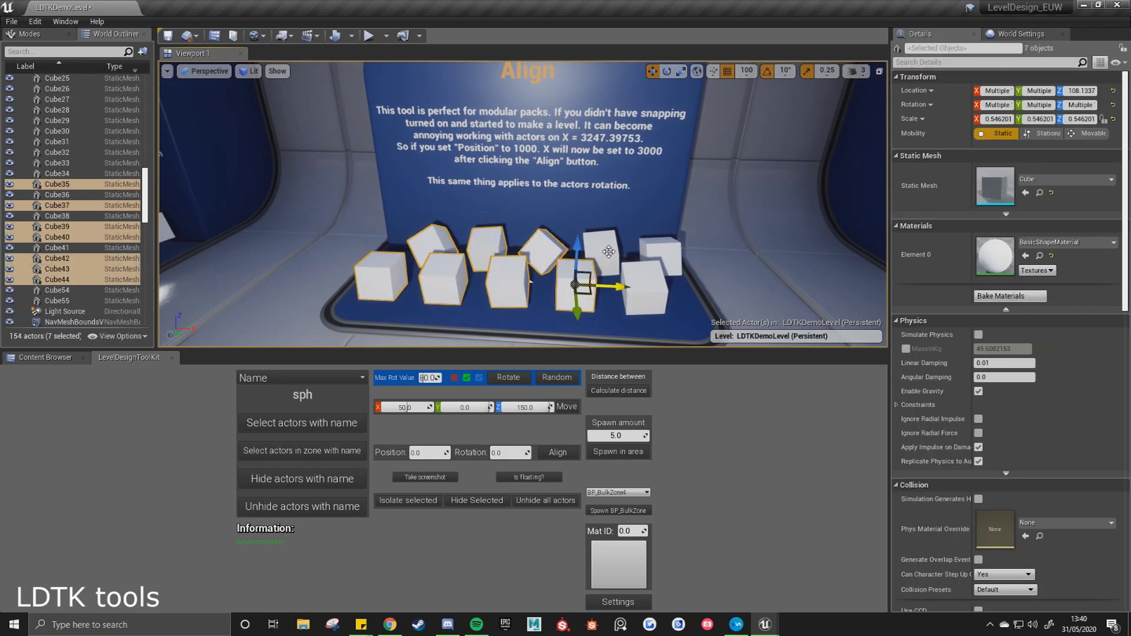
pyautogui.keyDown('ctrl'); pyautogui.click(601, 251); pyautogui.keyUp('ctrl')
pyautogui.keyDown('ctrl'); pyautogui.click(660, 253); pyautogui.keyUp('ctrl')
pyautogui.keyDown('ctrl'); pyautogui.click(645, 287); pyautogui.keyUp('ctrl')
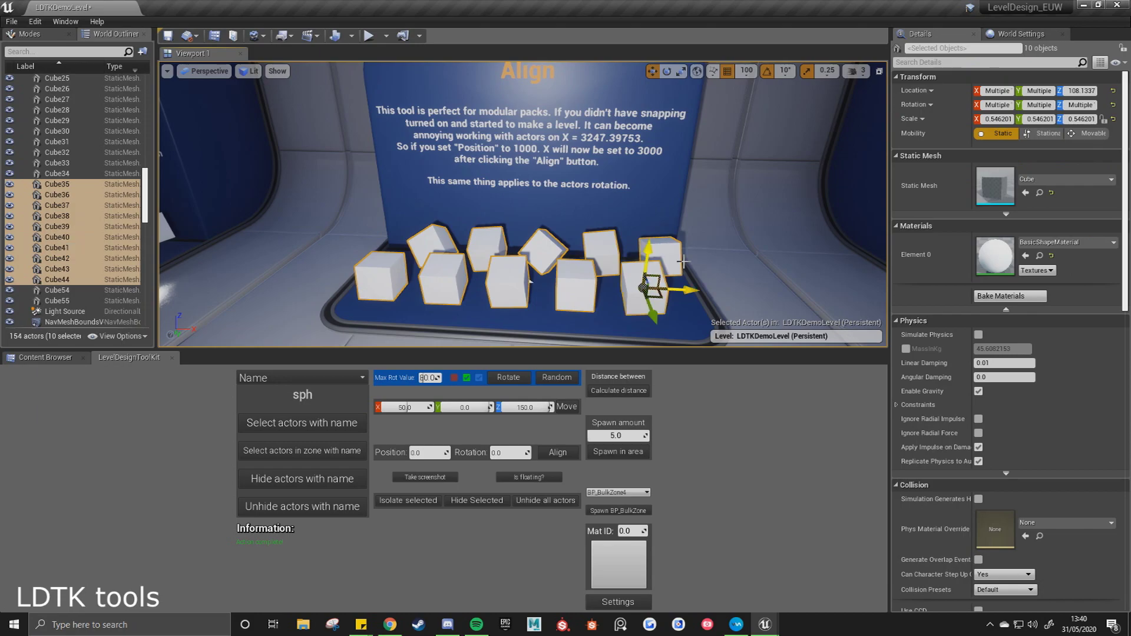
# Align the ten selected cubes using a position value of 100.0 and a rotation value of 90.0.
pyautogui.press('s')
pyautogui.moveTo(499, 239); pyautogui.dragTo(181, 72, button='right')
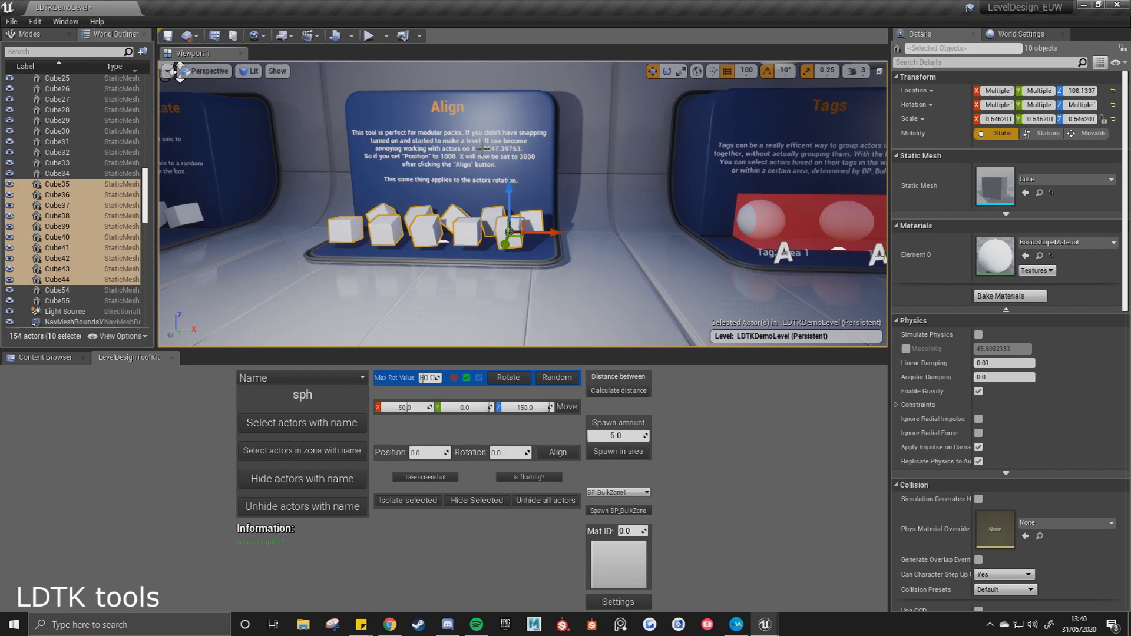
pyautogui.press('w')
pyautogui.moveTo(482, 154)
pyautogui.mouseDown(button='right')
pyautogui.moveTo(446, 130)
pyautogui.moveTo(477, 152)
pyautogui.mouseUp(button='right')
pyautogui.press('s')
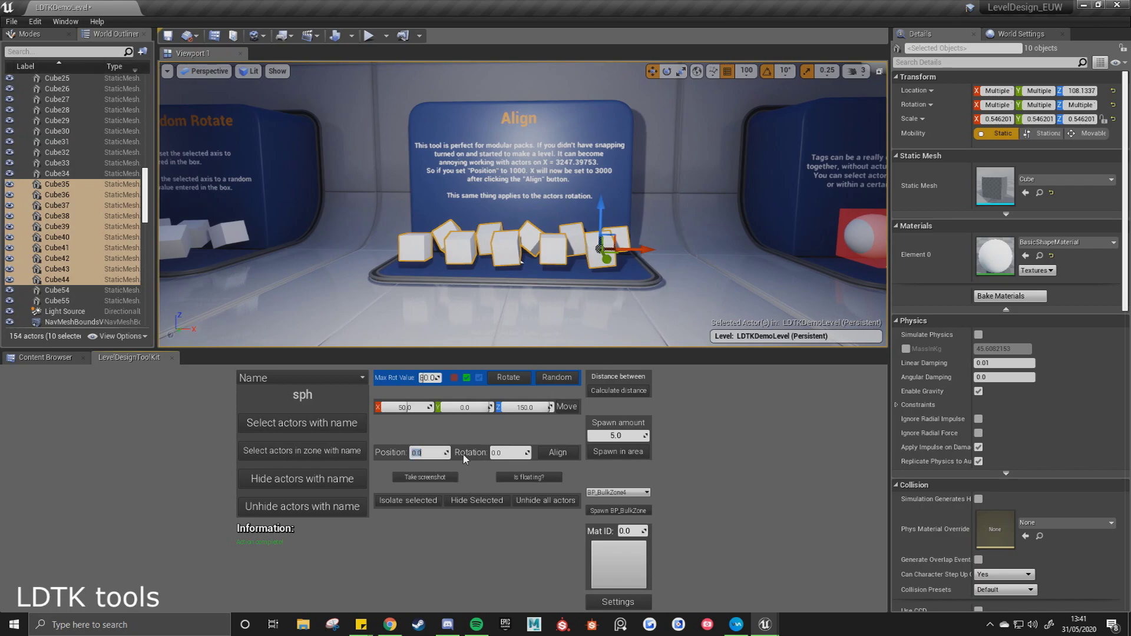
pyautogui.click(506, 453)
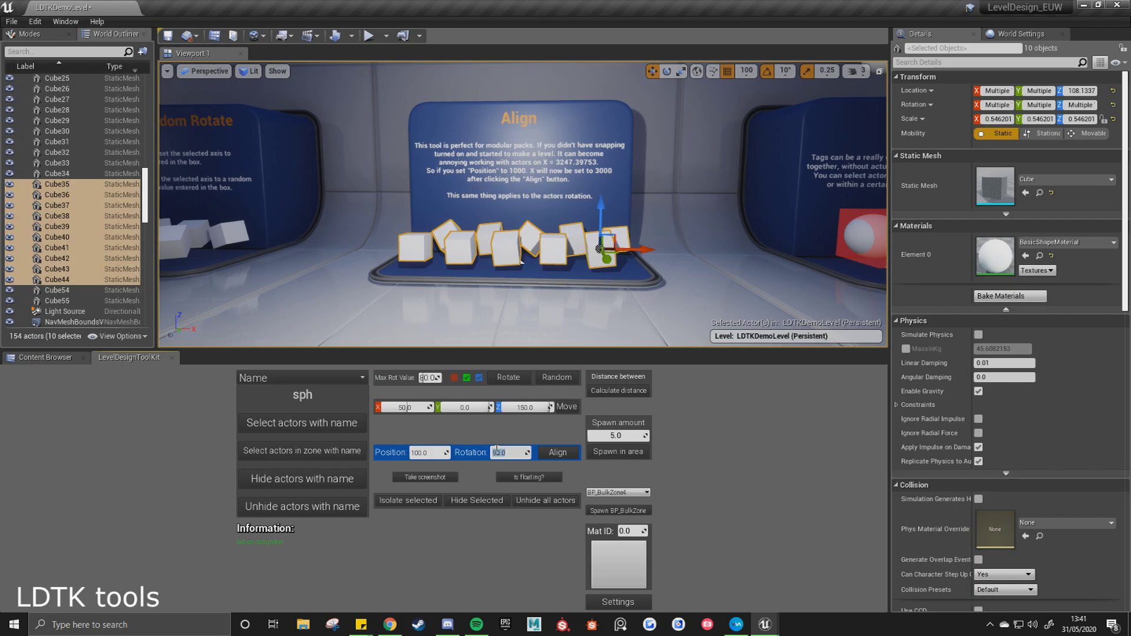
pyautogui.click(557, 453)
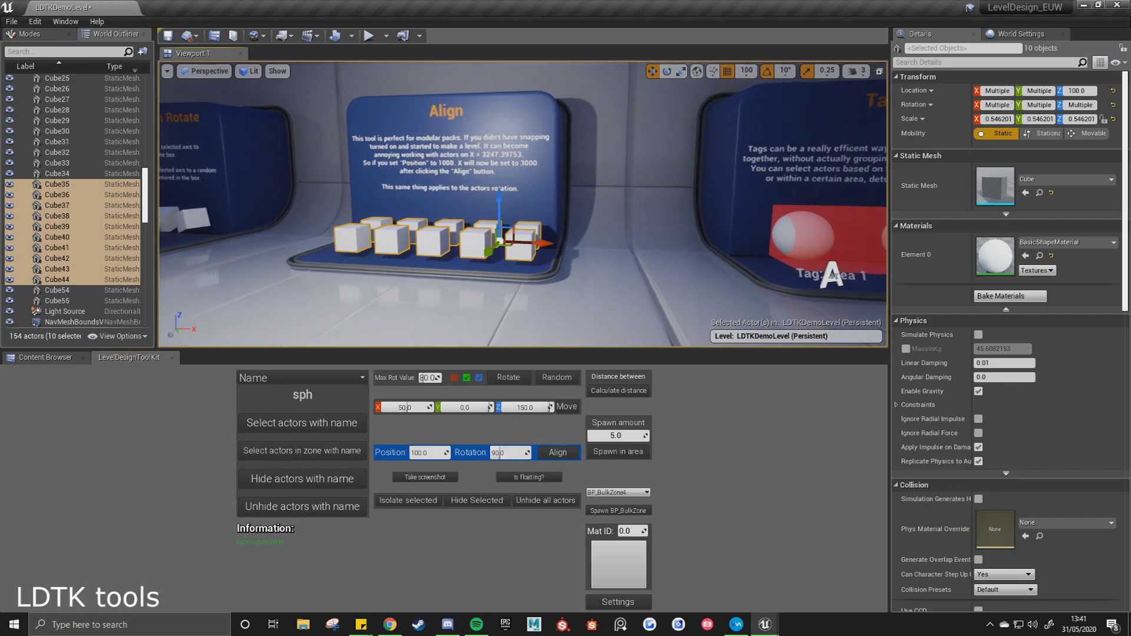
# Select the cube at the front-left end of the "Align" display and examine its location and rotation values.
pyautogui.press('a')
pyautogui.moveTo(543, 238)
pyautogui.mouseDown(button='right')
pyautogui.moveTo(531, 233)
pyautogui.moveTo(543, 238)
pyautogui.mouseUp(button='right')
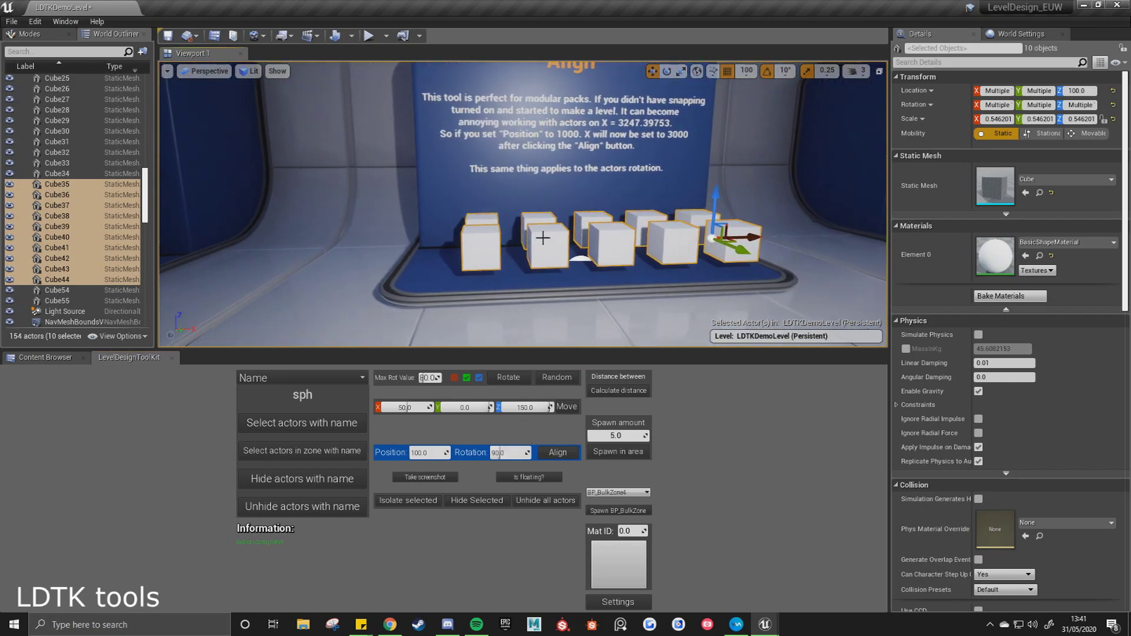
pyautogui.click(480, 245)
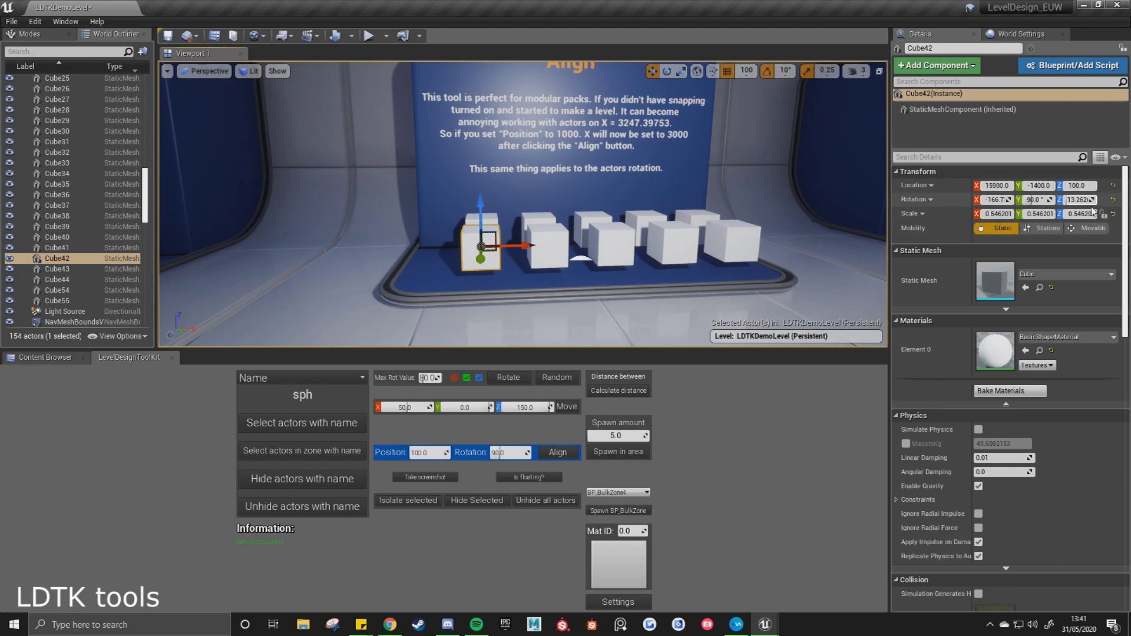
pyautogui.press('d')
pyautogui.moveTo(616, 228); pyautogui.dragTo(498, 233, button='right')
pyautogui.press('d')
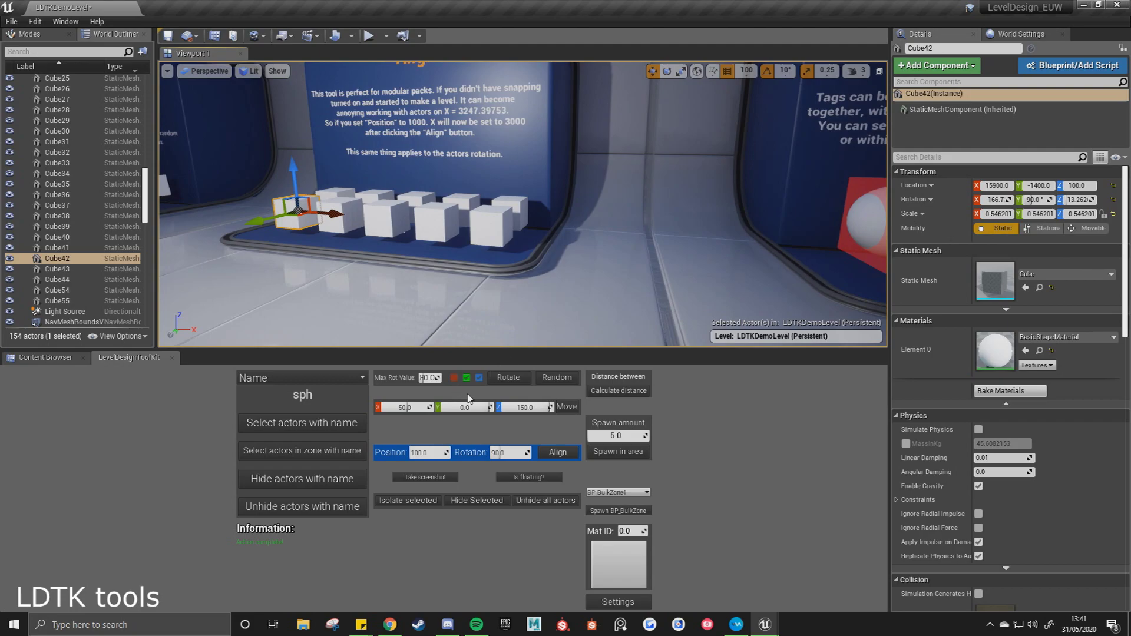
pyautogui.moveTo(648, 229); pyautogui.dragTo(660, 230, button='right')
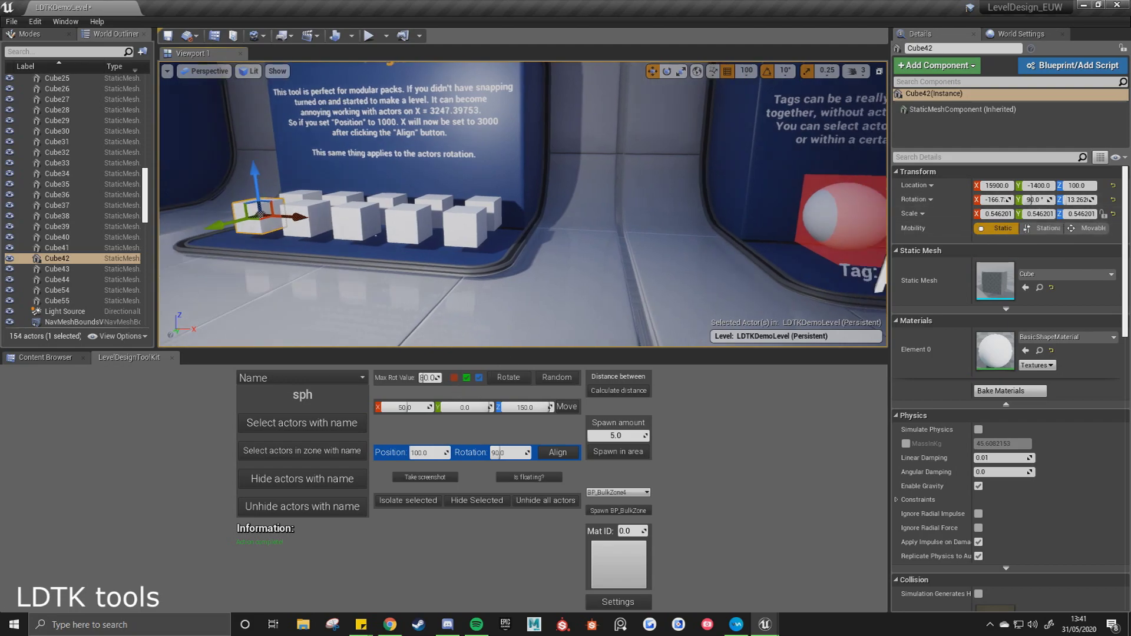
# Select the red box zone at the "Tags" display and switch the actor filter to Tag.
pyautogui.moveTo(539, 211); pyautogui.dragTo(625, 191, button='right')
pyautogui.press('s')
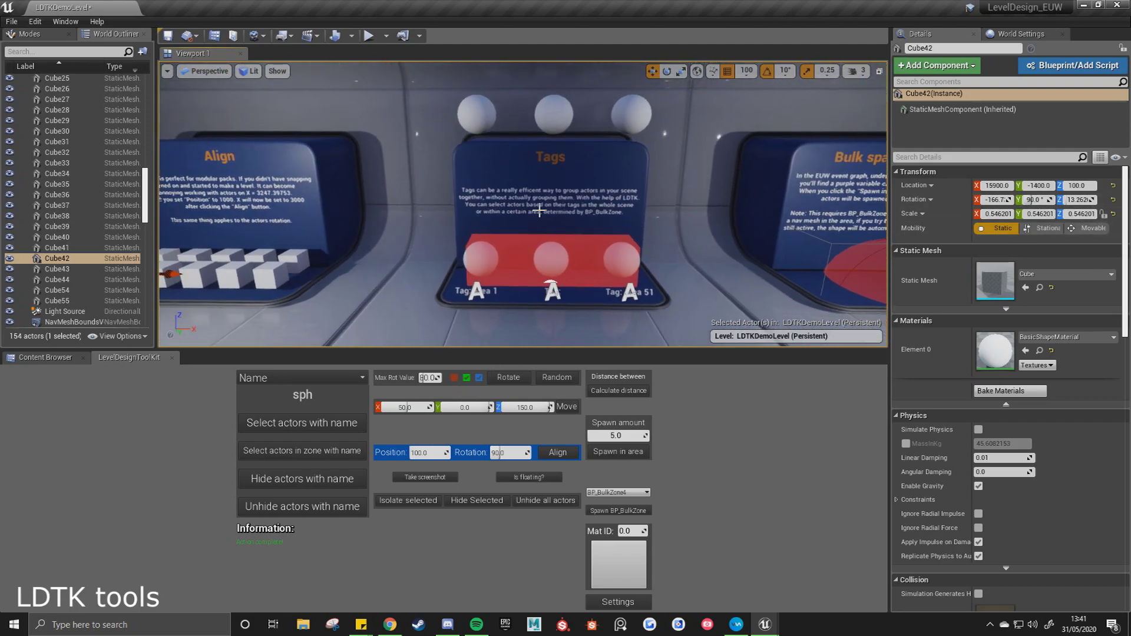
pyautogui.click(580, 252)
pyautogui.press('w')
pyautogui.moveTo(633, 276); pyautogui.dragTo(633, 274, button='right')
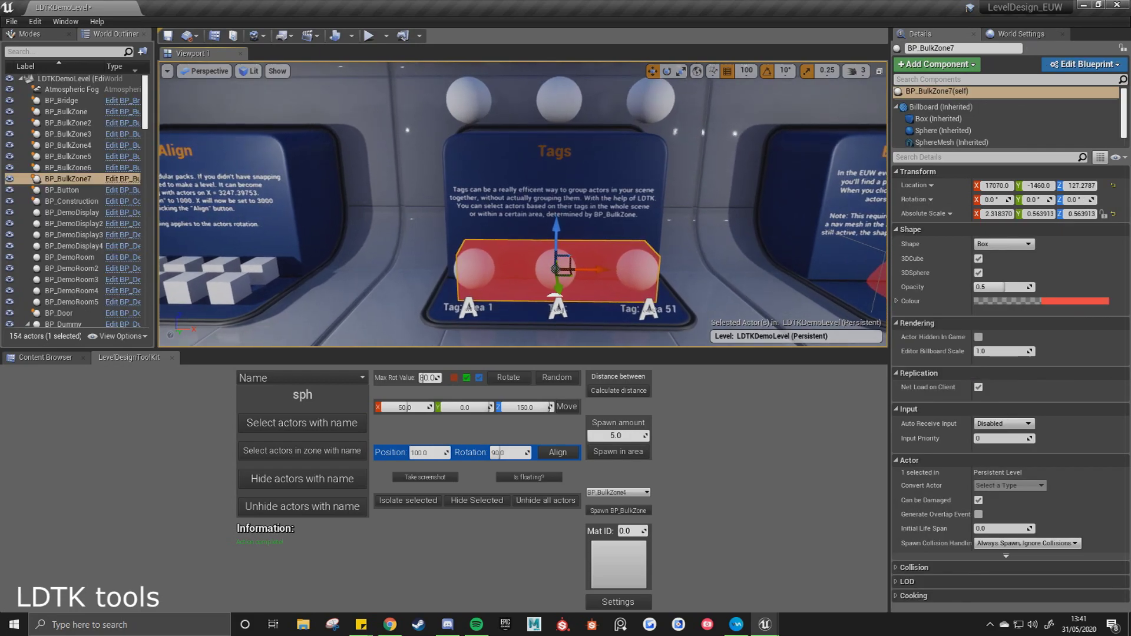
pyautogui.click(339, 381)
pyautogui.click(270, 422)
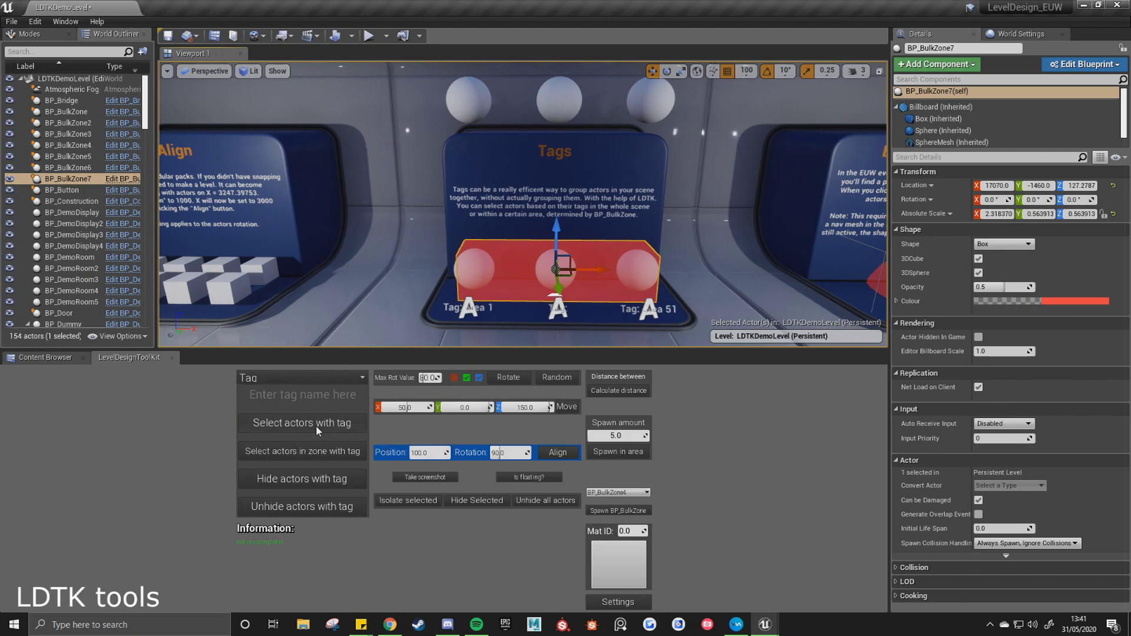
# Enter the tag "area 51" and try to select the actors in the zone carrying it.
pyautogui.press('f')
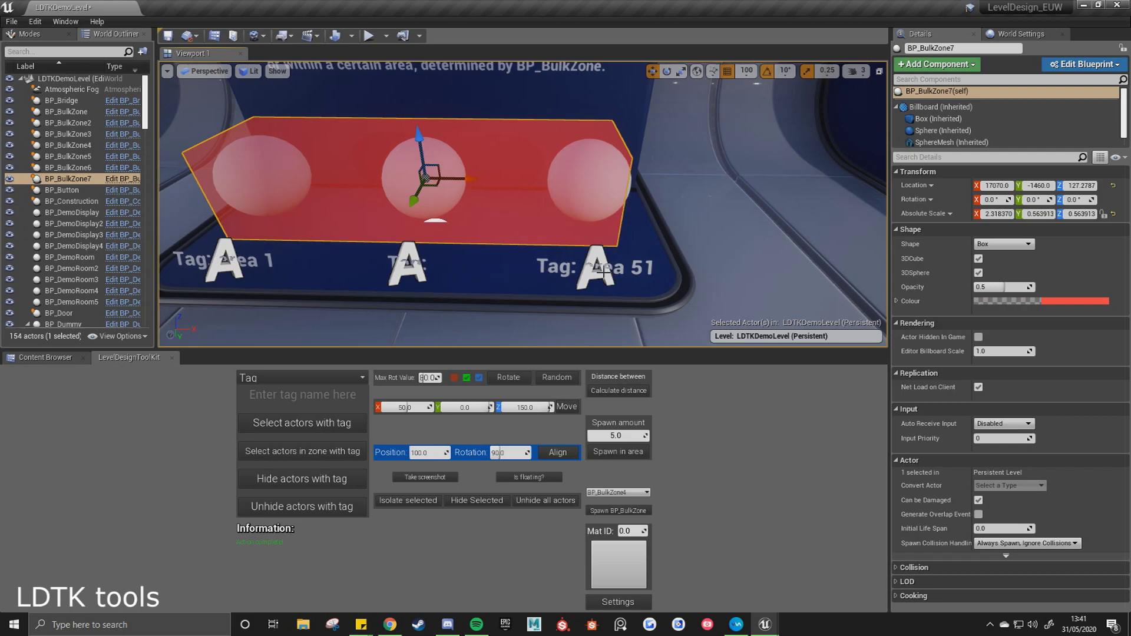
pyautogui.moveTo(604, 272); pyautogui.dragTo(568, 258, button='right')
pyautogui.click(323, 391)
pyautogui.write('ar')
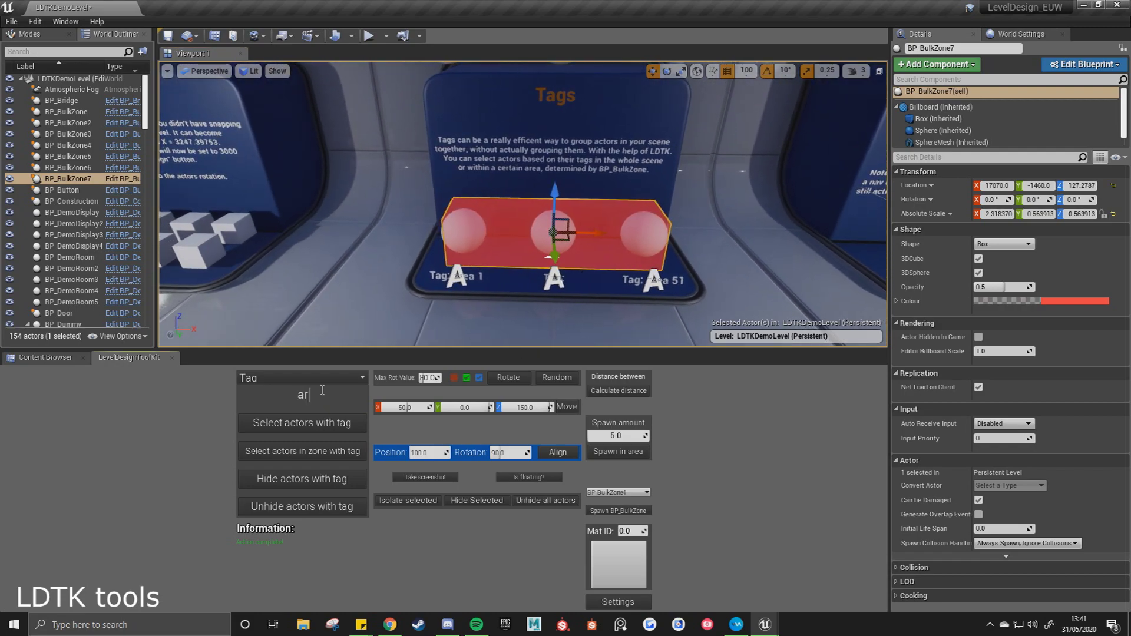
pyautogui.write('ea 51')
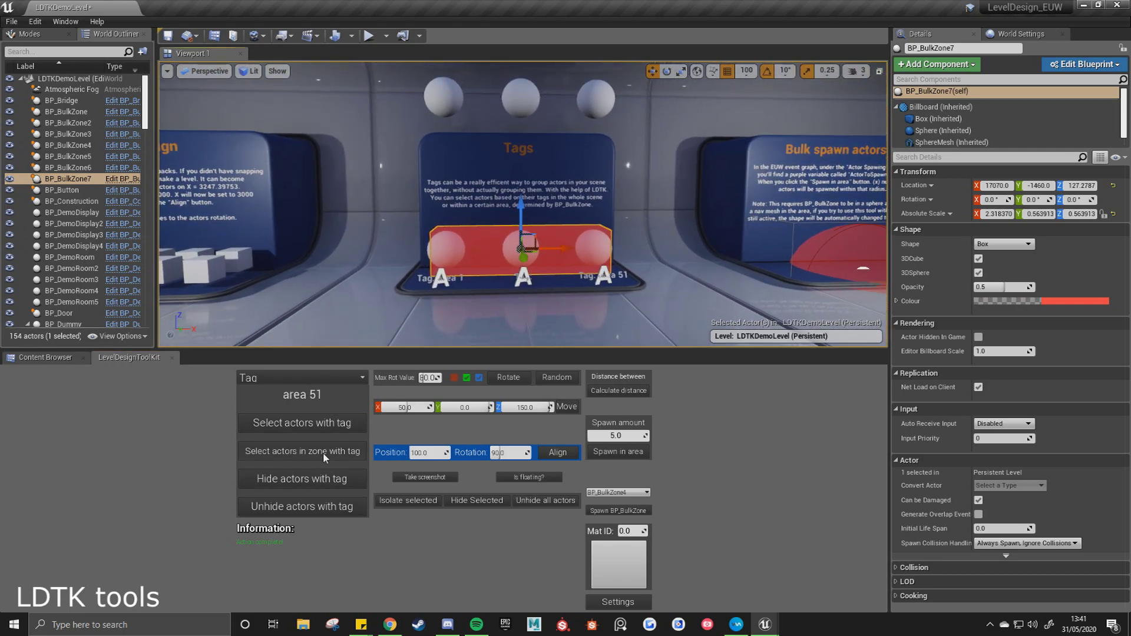
pyautogui.click(325, 452)
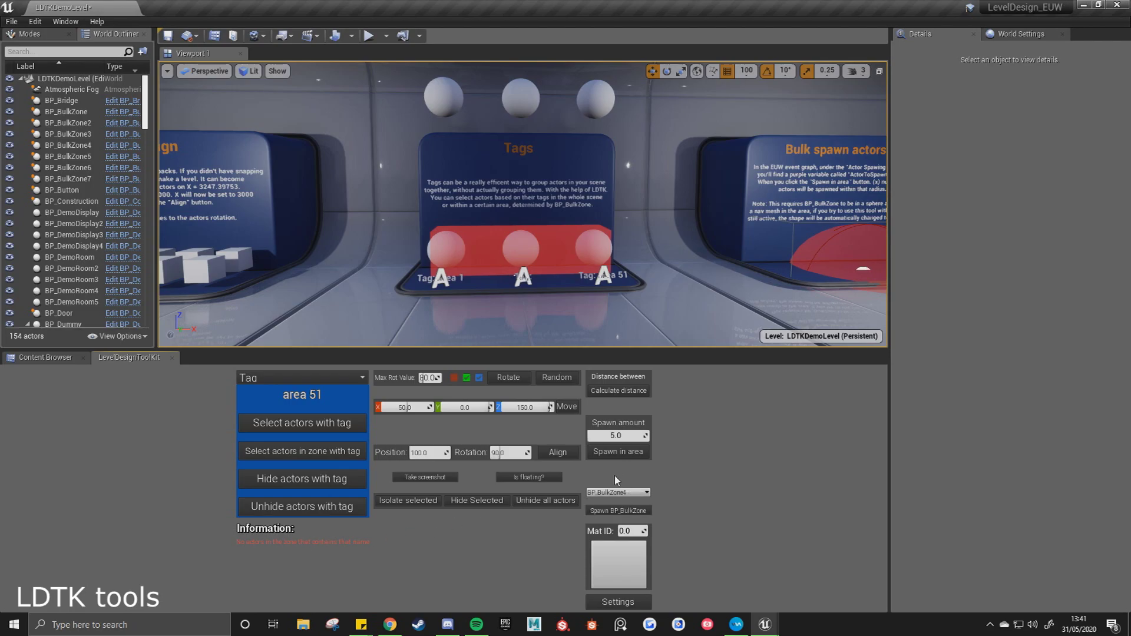
# Select the red zone at the "Tags" display and make BP_BulkZone7 the active bulk zone.
pyautogui.click(560, 257)
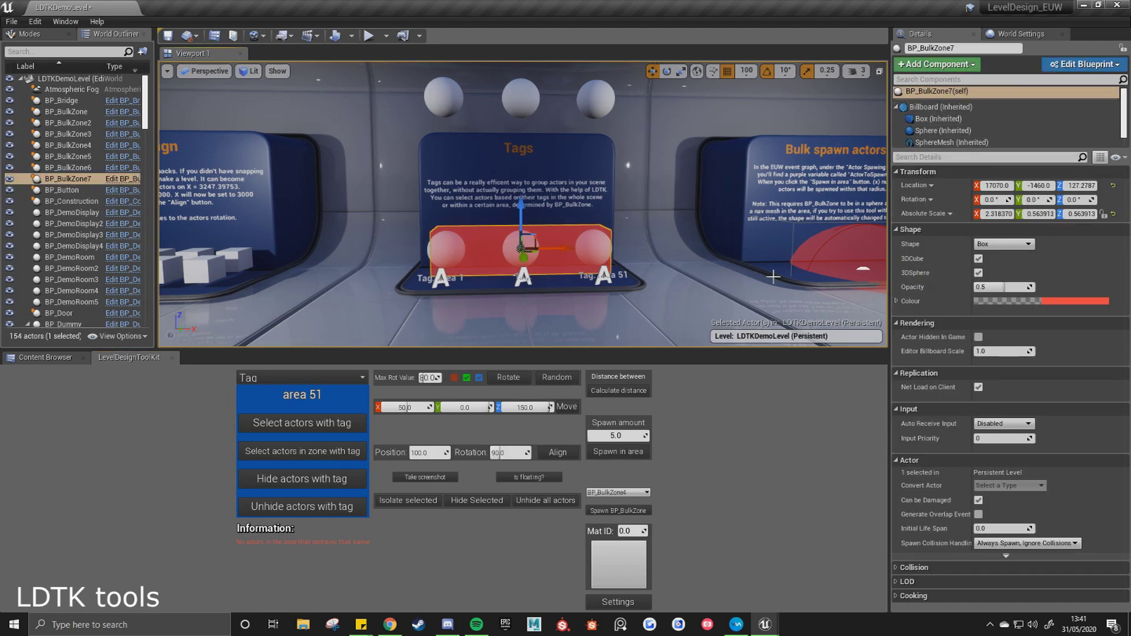
pyautogui.click(618, 493)
pyautogui.click(618, 546)
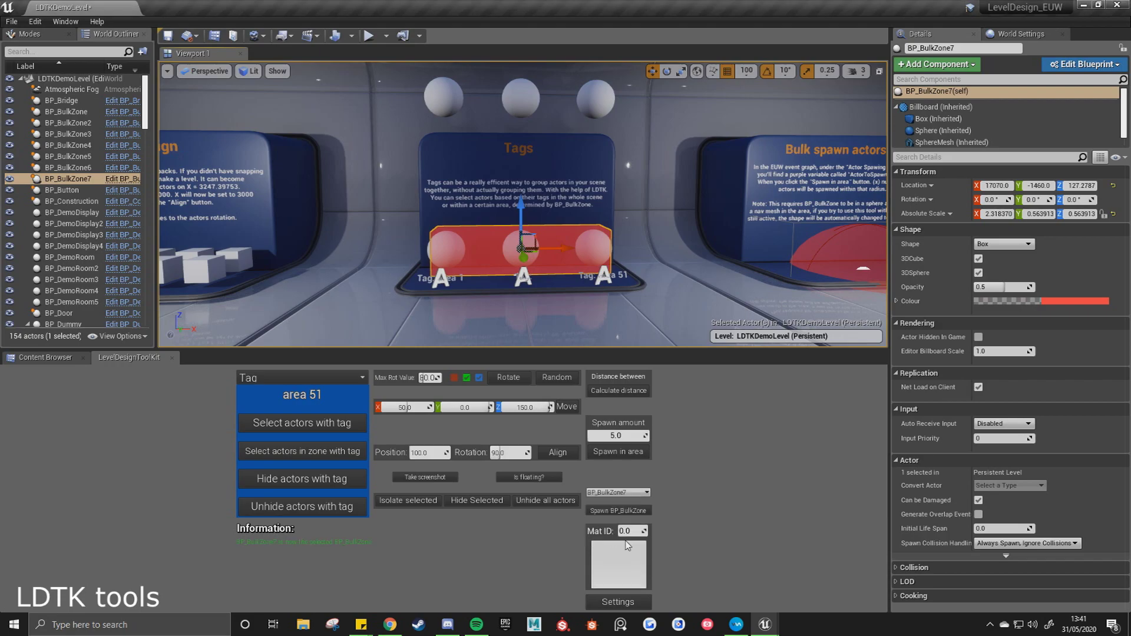
# Select the actors tagged "area 51" within the active zone, followed by all actors with that tag in the level.
pyautogui.click(315, 452)
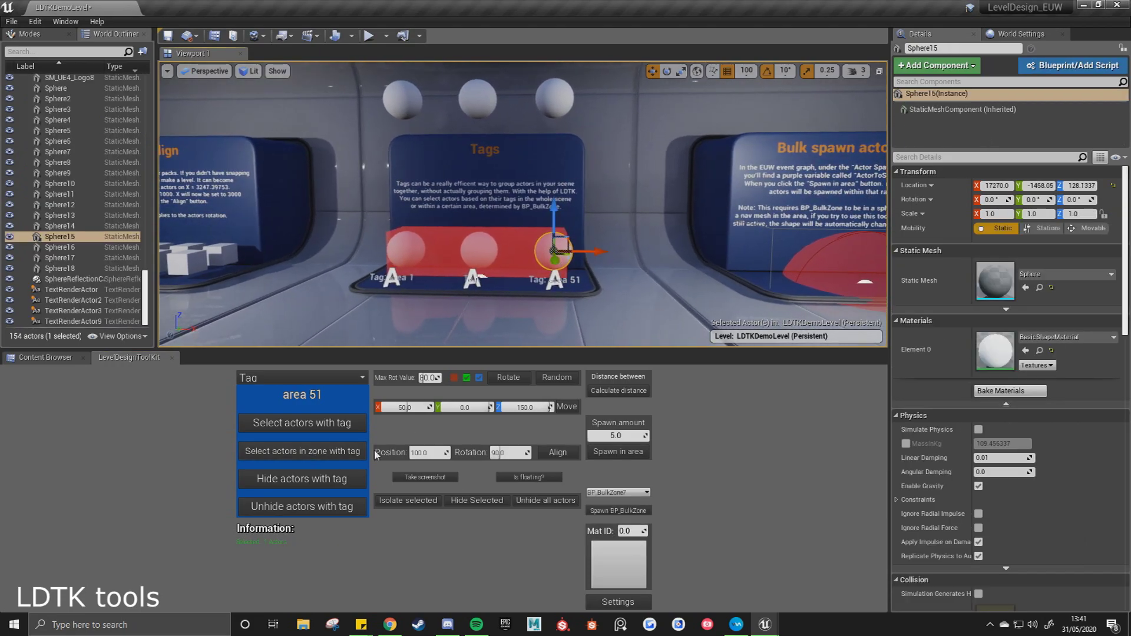
pyautogui.click(328, 433)
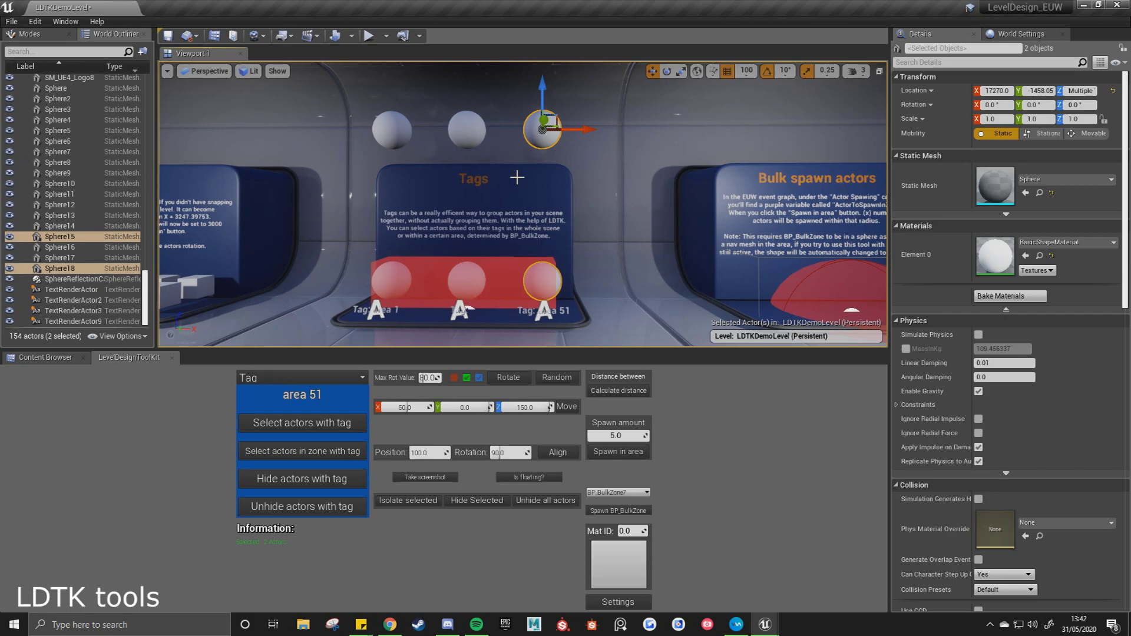
pyautogui.moveTo(517, 177); pyautogui.dragTo(563, 138, button='right')
# Select the red zone at the "Bulk spawn actors" display and try to spawn 5 actors in the area.
pyautogui.moveTo(564, 247)
pyautogui.mouseDown(button='right')
pyautogui.moveTo(553, 265)
pyautogui.moveTo(587, 271)
pyautogui.moveTo(569, 239)
pyautogui.mouseUp(button='right')
pyautogui.press('d')
pyautogui.click(548, 251)
pyautogui.press('w')
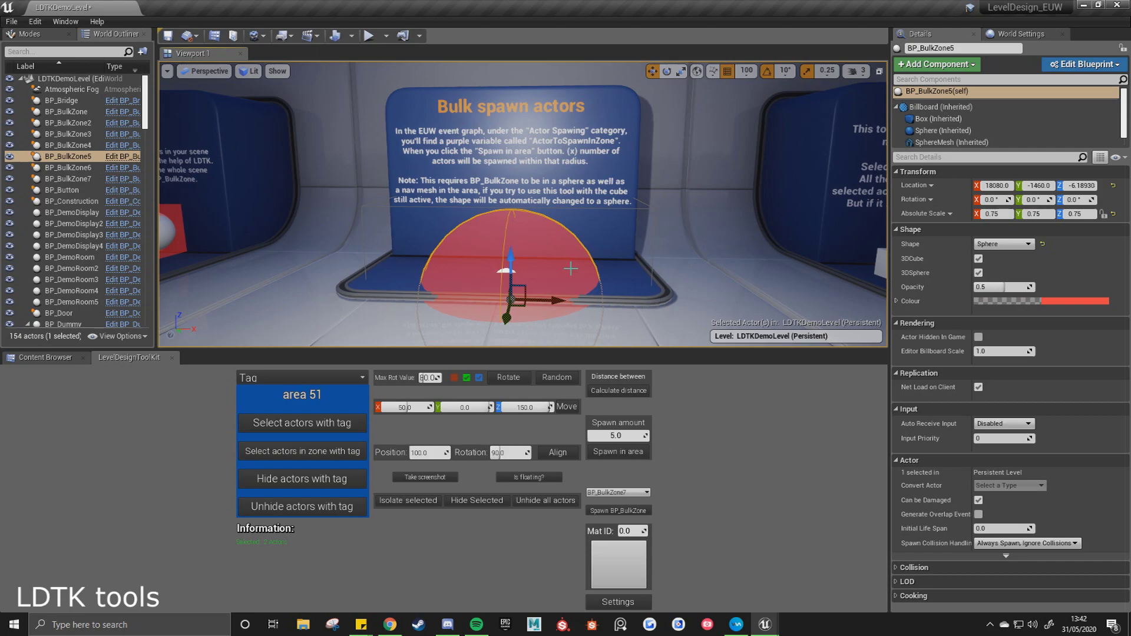
pyautogui.press('s')
pyautogui.press('a')
pyautogui.moveTo(570, 280); pyautogui.dragTo(582, 283, button='right')
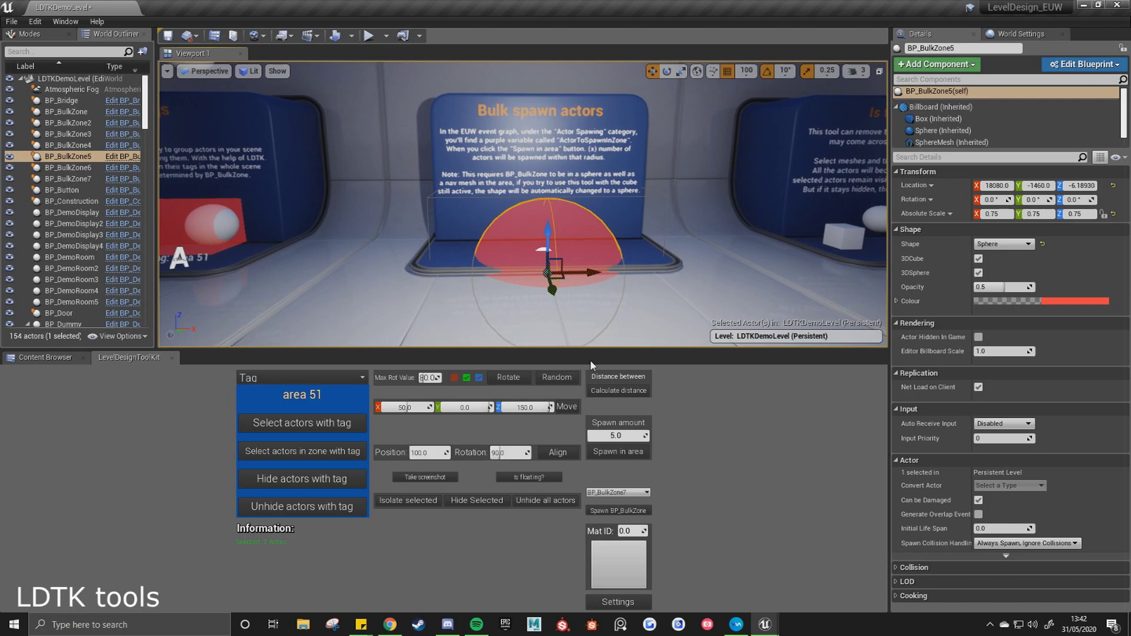
pyautogui.click(626, 455)
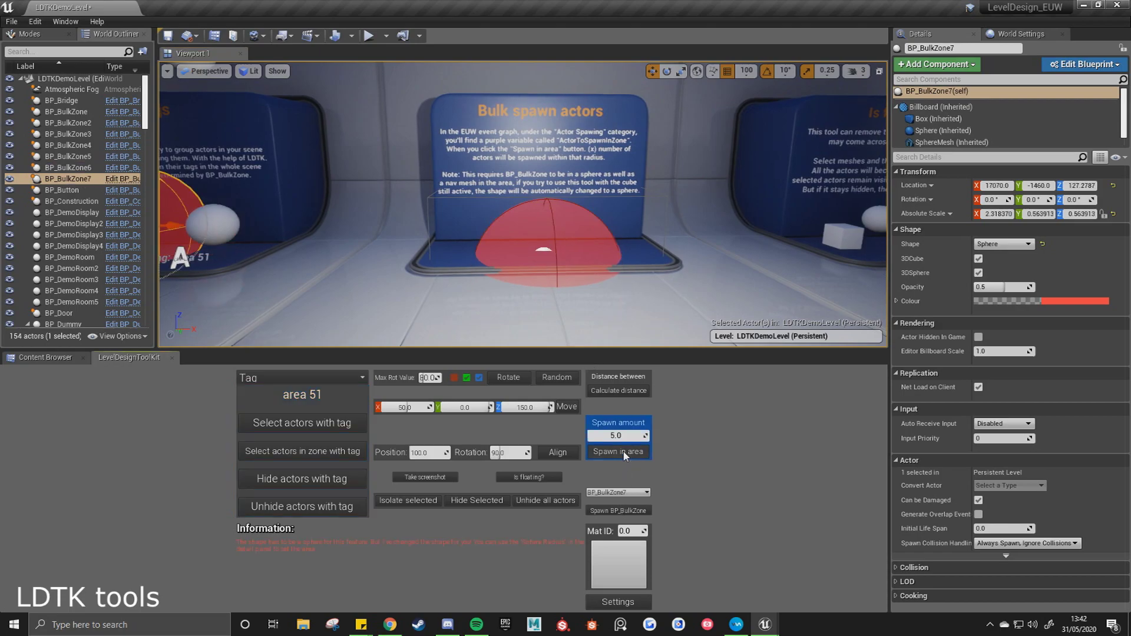
# Make BP_BulkZone5 the active bulk zone and spawn 5 actors in its area.
pyautogui.click(624, 490)
pyautogui.click(631, 522)
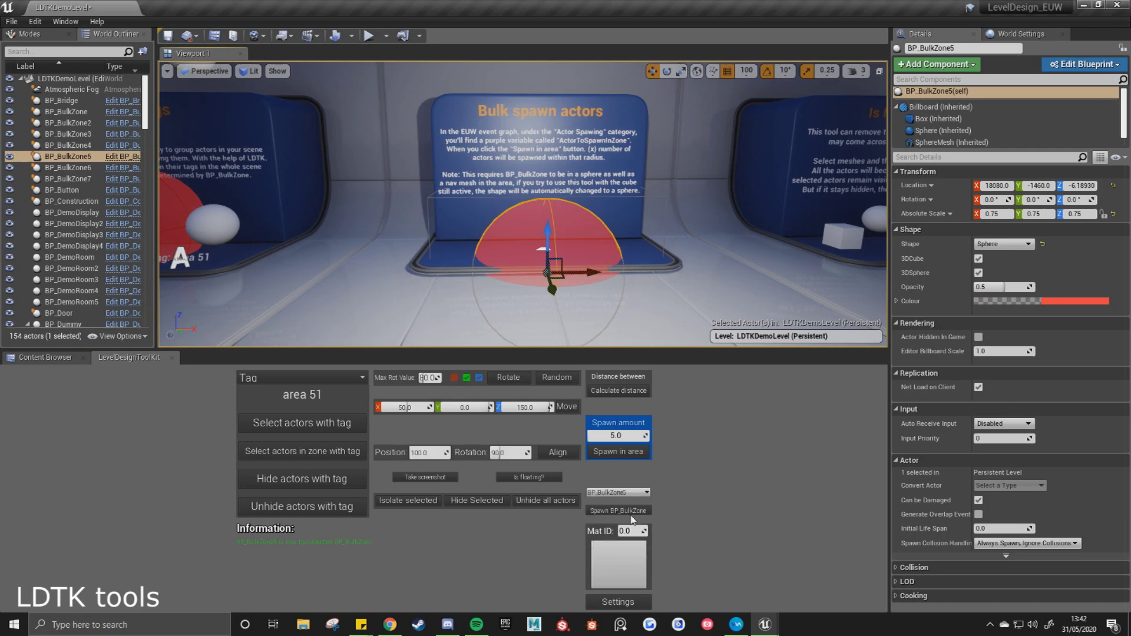
pyautogui.click(619, 451)
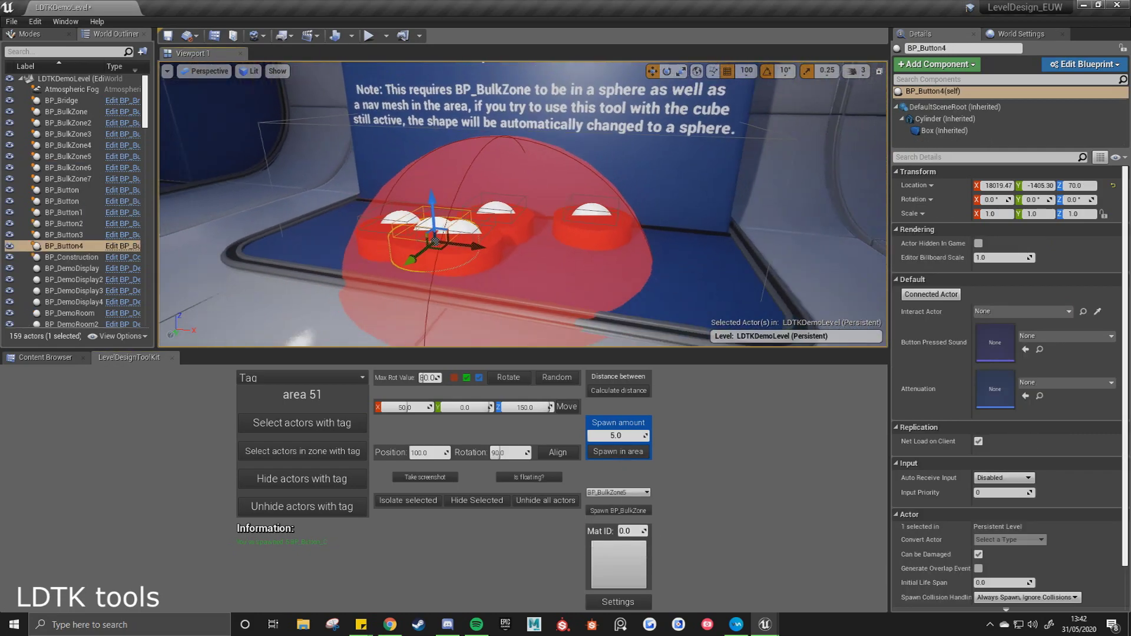
# Select the five spawned buttons and delete them from the level.
pyautogui.keyDown('shift'); pyautogui.click(86, 222); pyautogui.keyUp('shift')
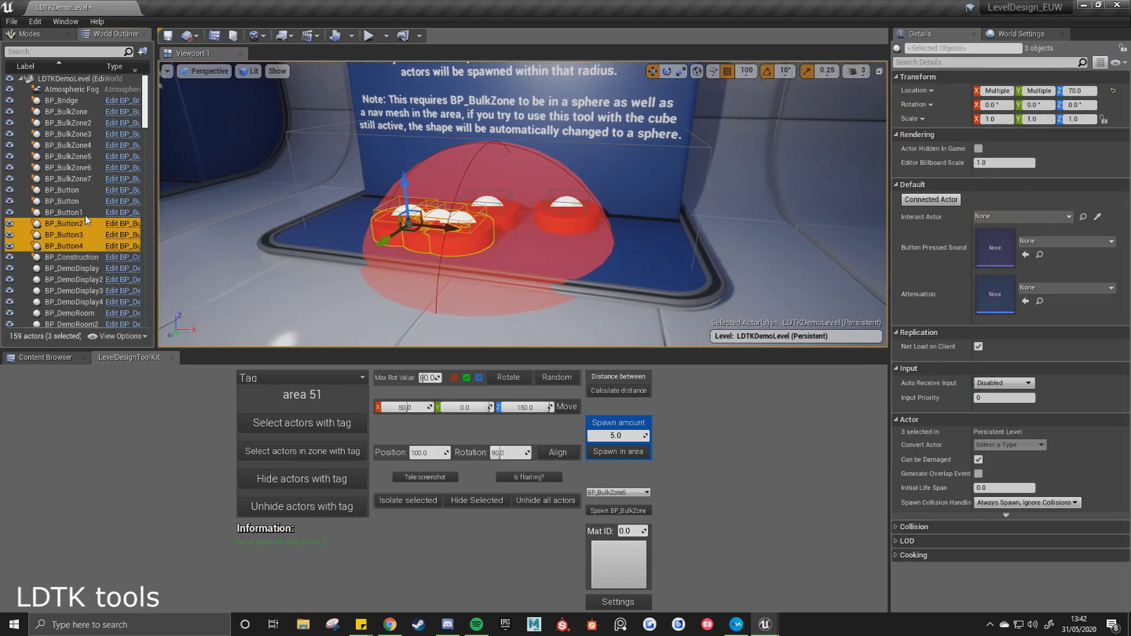
pyautogui.keyDown('shift'); pyautogui.click(86, 201); pyautogui.keyUp('shift')
pyautogui.press('f')
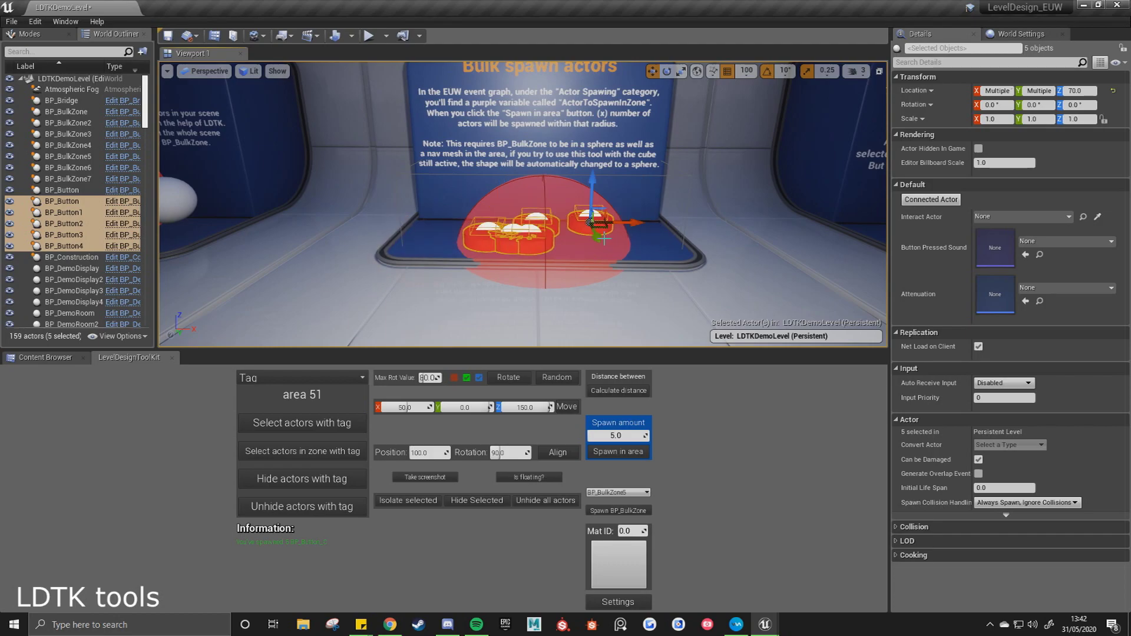
pyautogui.press('Delete')
pyautogui.scroll(-3, 618, 233)
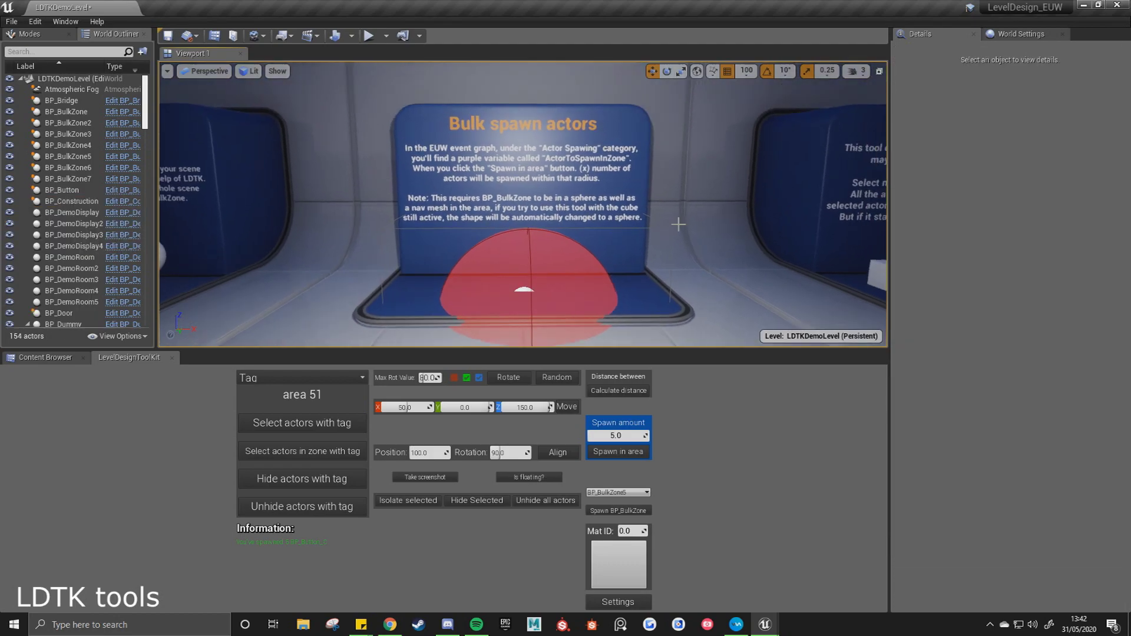
# Examine the nav mesh bounds volume around the spawn zone, toggling the navigation mesh display on and off, and reselect the zone.
pyautogui.click(543, 259)
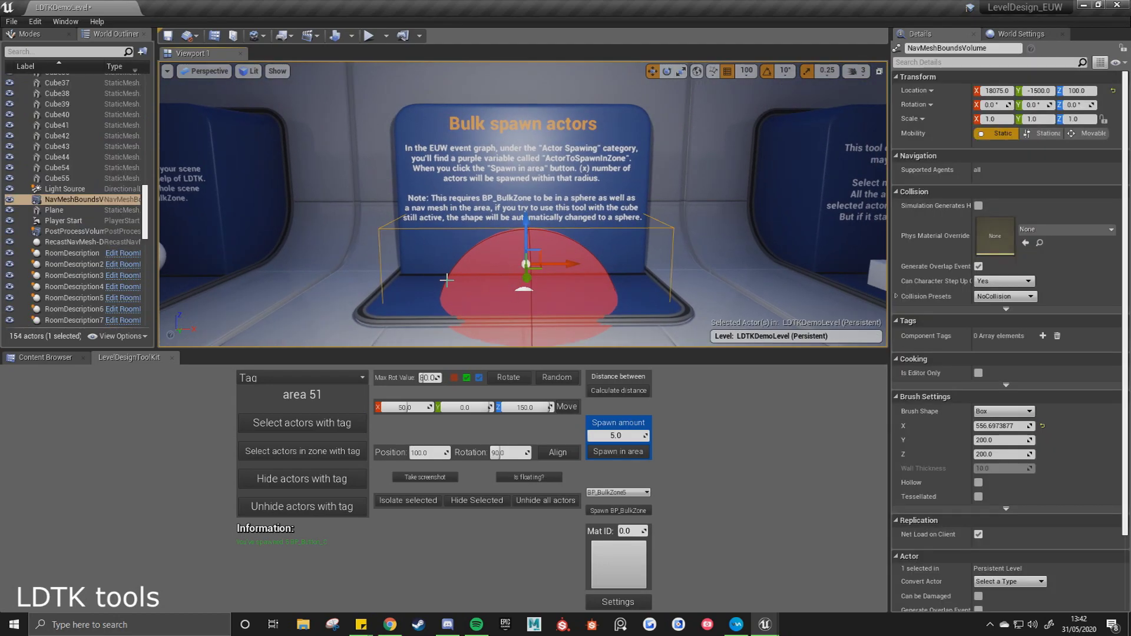
pyautogui.press('p')
pyautogui.press('p')
pyautogui.click(526, 297)
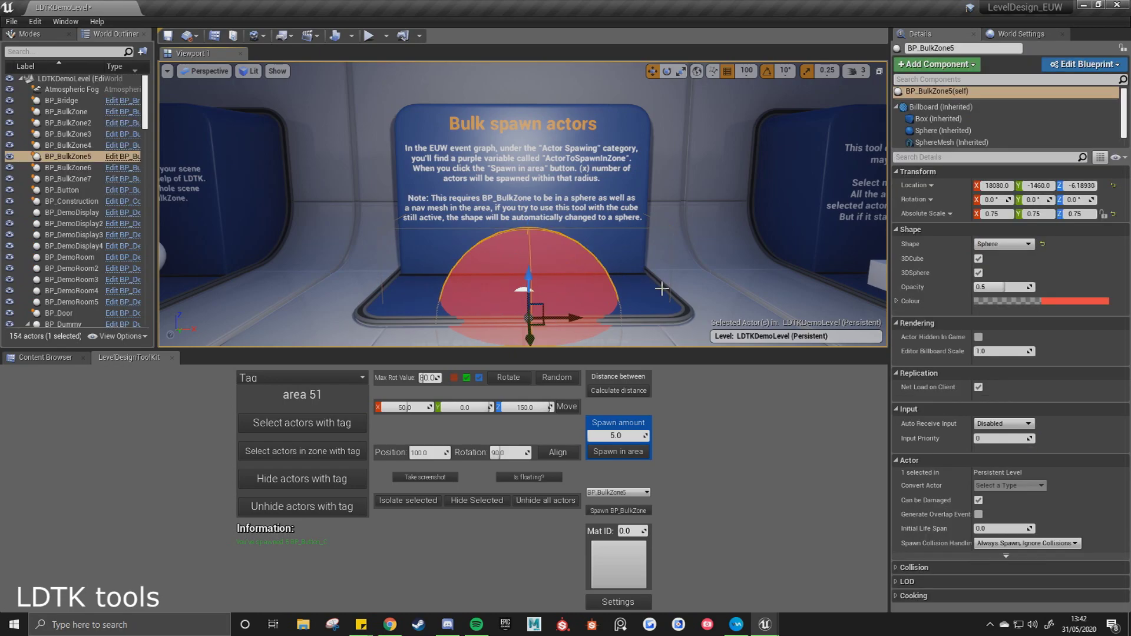
# Add the three spheres and three cubes at the "Is floating" display to the current selection.
pyautogui.moveTo(662, 289)
pyautogui.mouseDown(button='right')
pyautogui.moveTo(725, 290)
pyautogui.moveTo(671, 289)
pyautogui.mouseUp(button='right')
pyautogui.press('d')
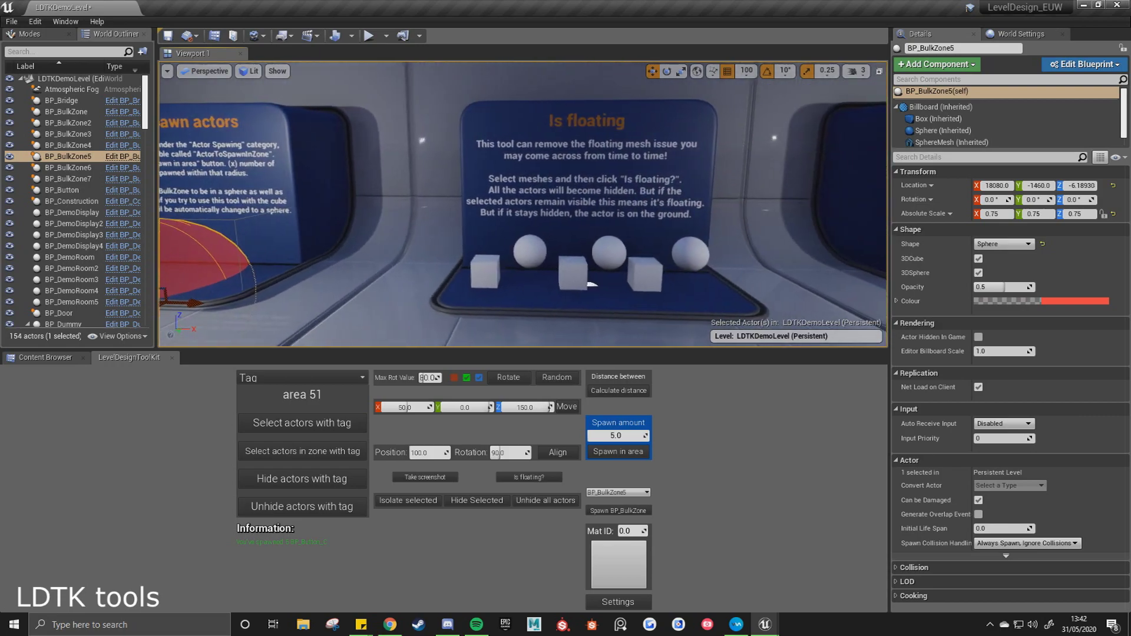
pyautogui.moveTo(419, 254); pyautogui.dragTo(454, 260, button='right')
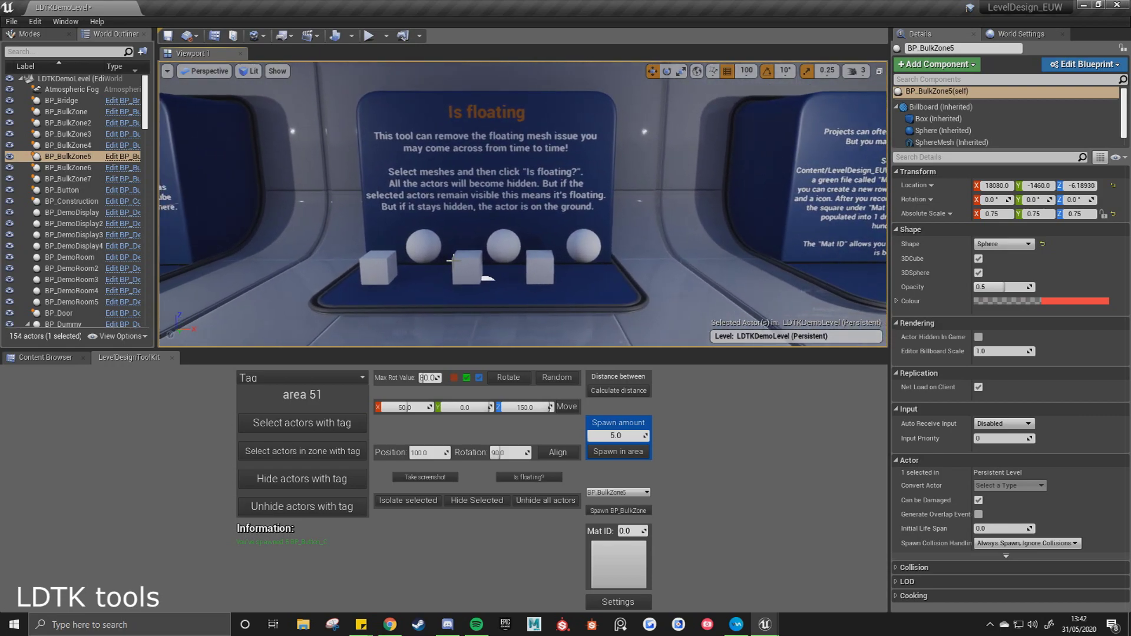
pyautogui.keyDown('ctrl'); pyautogui.click(423, 239); pyautogui.keyUp('ctrl')
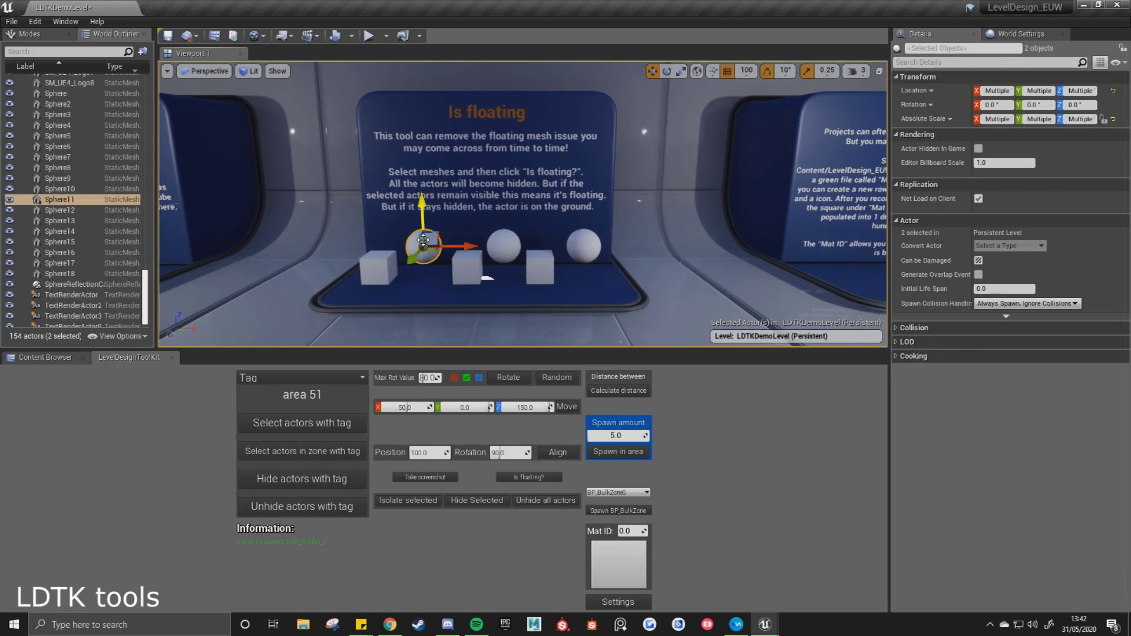
pyautogui.keyDown('ctrl'); pyautogui.click(504, 246); pyautogui.keyUp('ctrl')
pyautogui.keyDown('ctrl'); pyautogui.click(584, 246); pyautogui.keyUp('ctrl')
pyautogui.keyDown('ctrl'); pyautogui.click(376, 263); pyautogui.keyUp('ctrl')
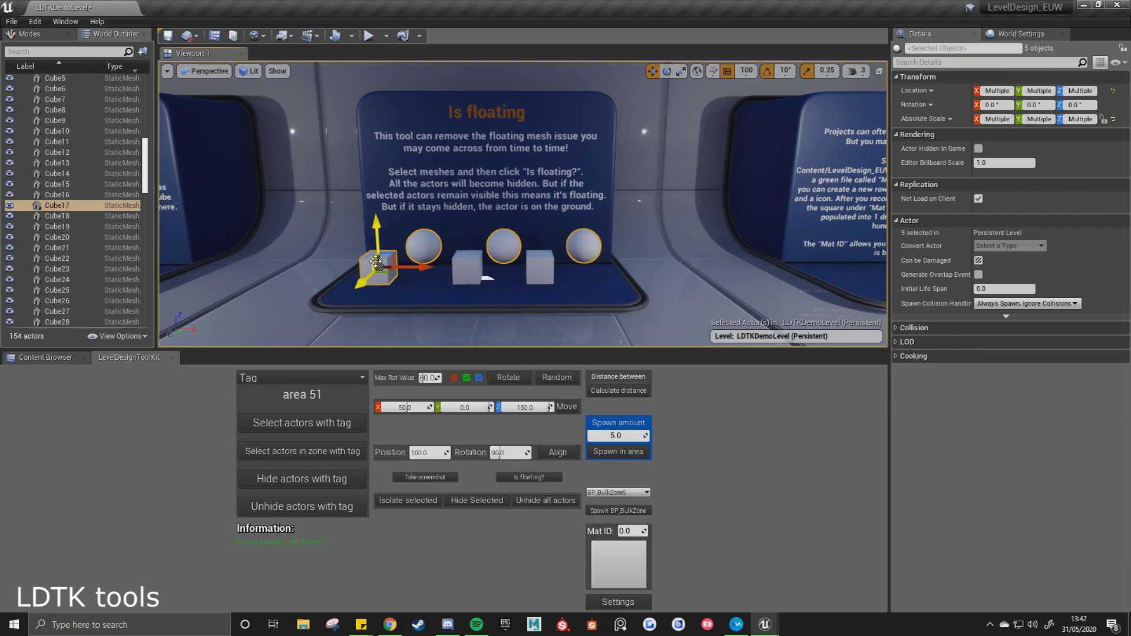
pyautogui.keyDown('ctrl'); pyautogui.click(468, 266); pyautogui.keyUp('ctrl')
pyautogui.keyDown('ctrl'); pyautogui.click(539, 267); pyautogui.keyUp('ctrl')
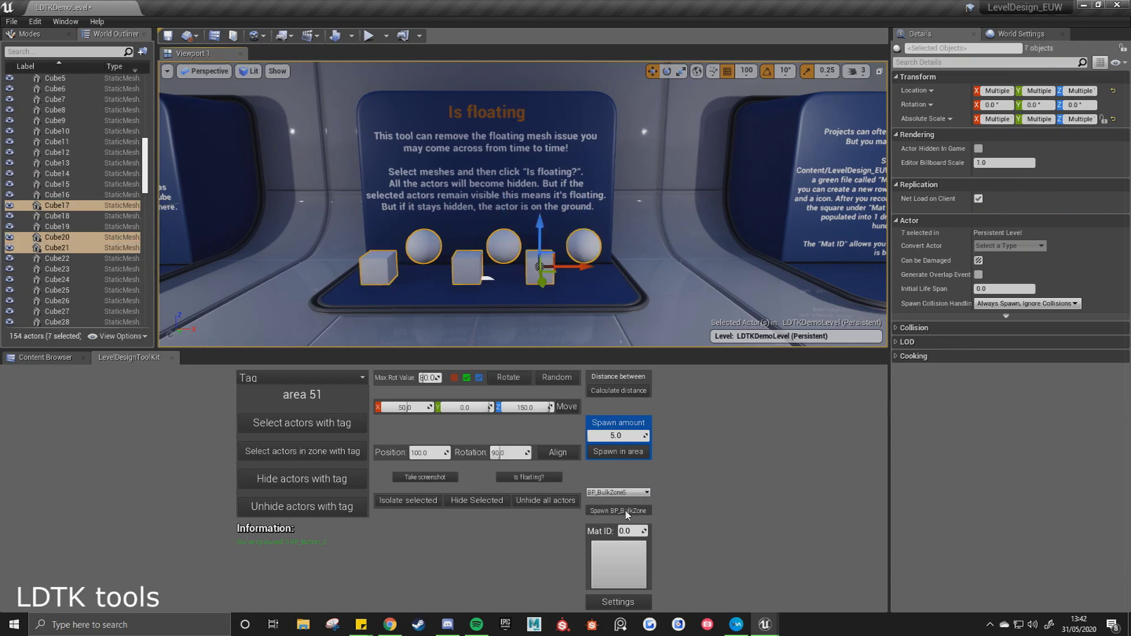
# Run the floating check on the selected spheres and cubes, inspect them in the viewport, and unhide all actors.
pyautogui.click(542, 478)
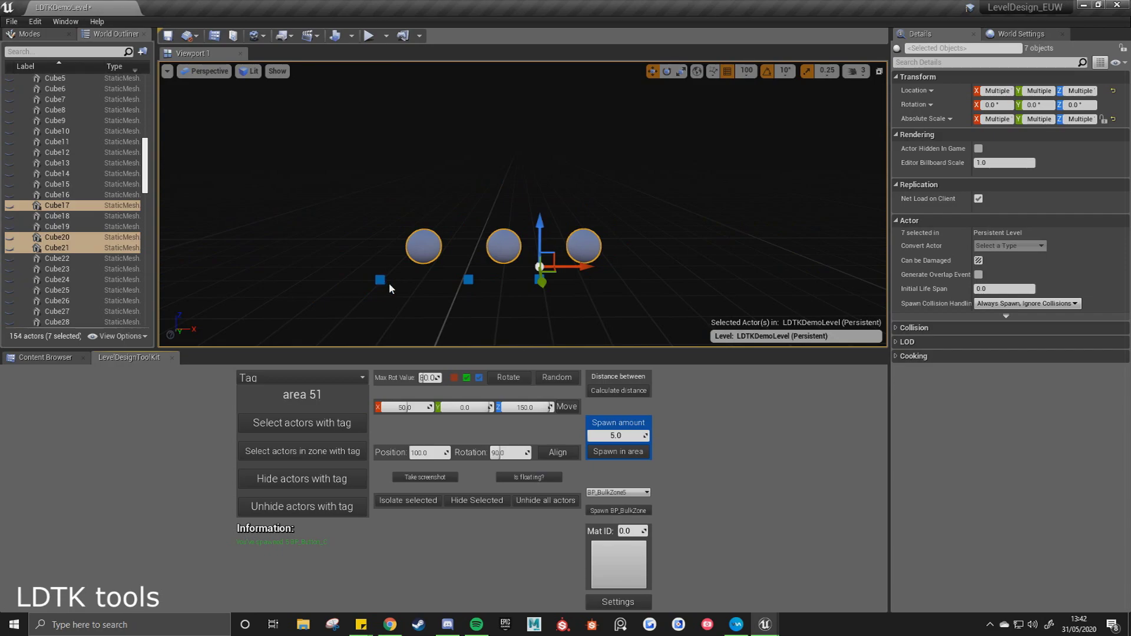
pyautogui.moveTo(588, 135); pyautogui.dragTo(613, 157, button='right')
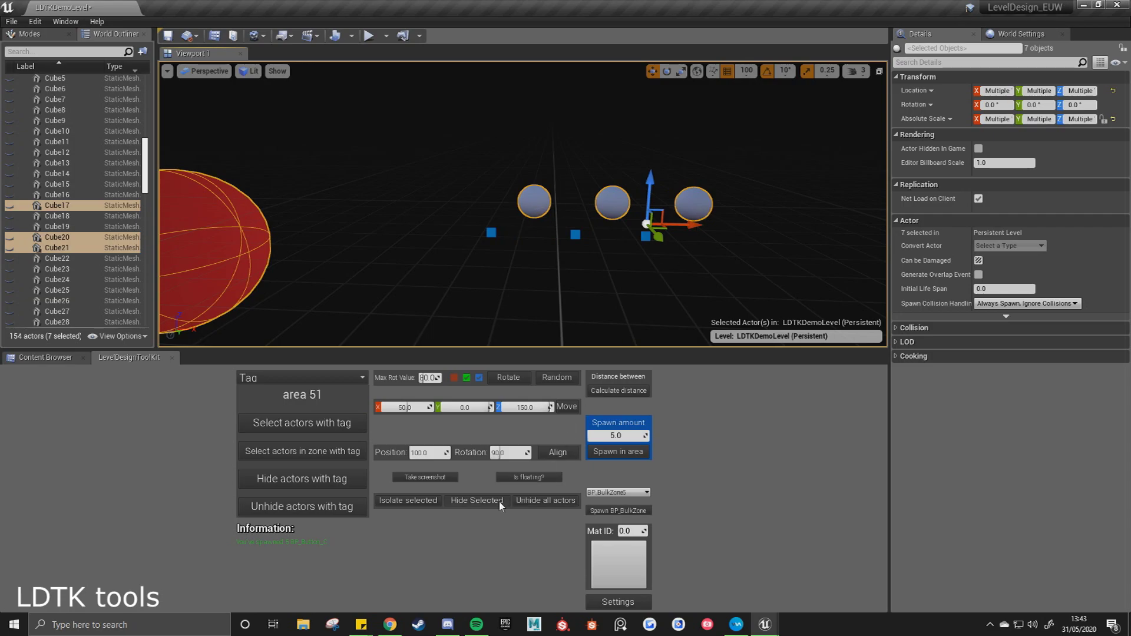
pyautogui.click(523, 500)
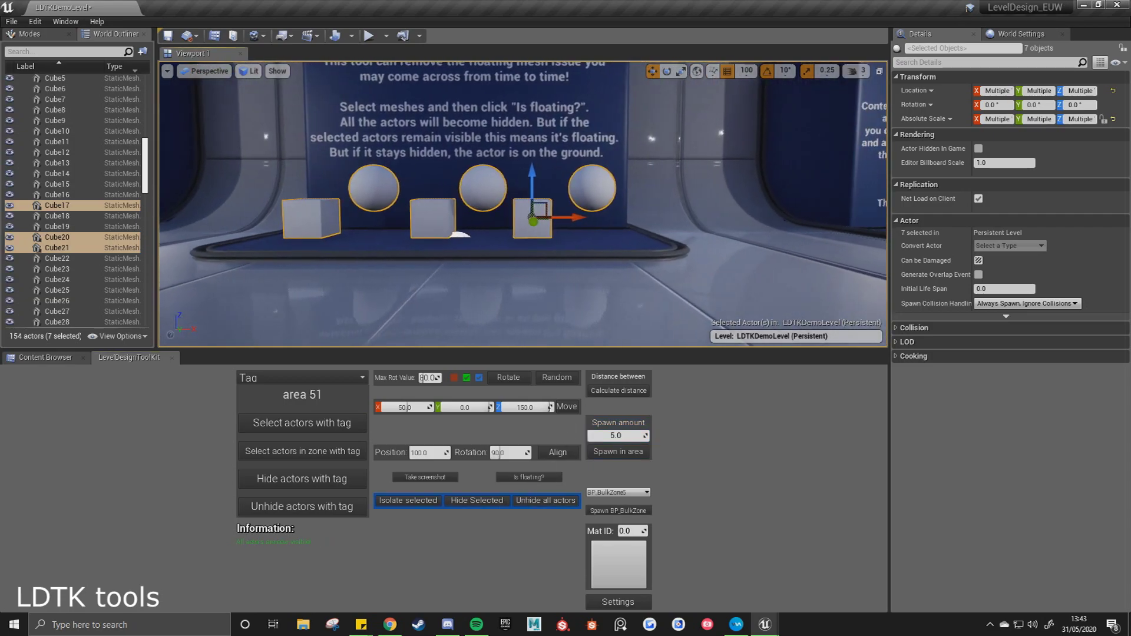
# Look at the meshes up close, repeat the floating check on the same selection, and restore all hidden actors.
pyautogui.moveTo(399, 242); pyautogui.dragTo(339, 240, button='right')
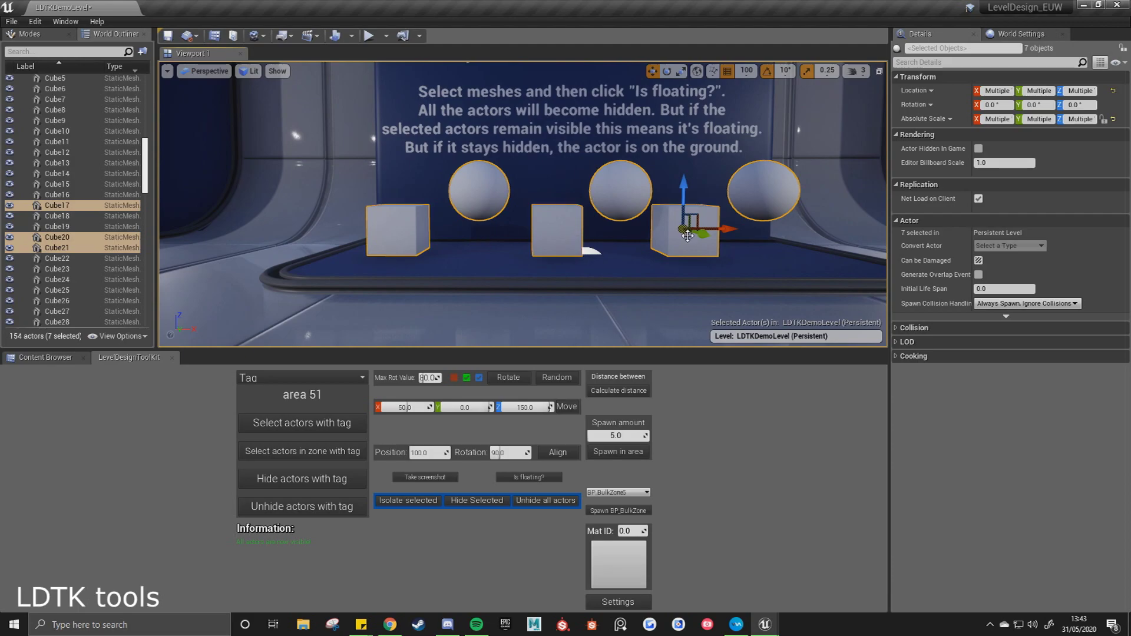
pyautogui.moveTo(687, 235)
pyautogui.mouseDown(button='right')
pyautogui.moveTo(688, 203)
pyautogui.moveTo(691, 233)
pyautogui.mouseUp(button='right')
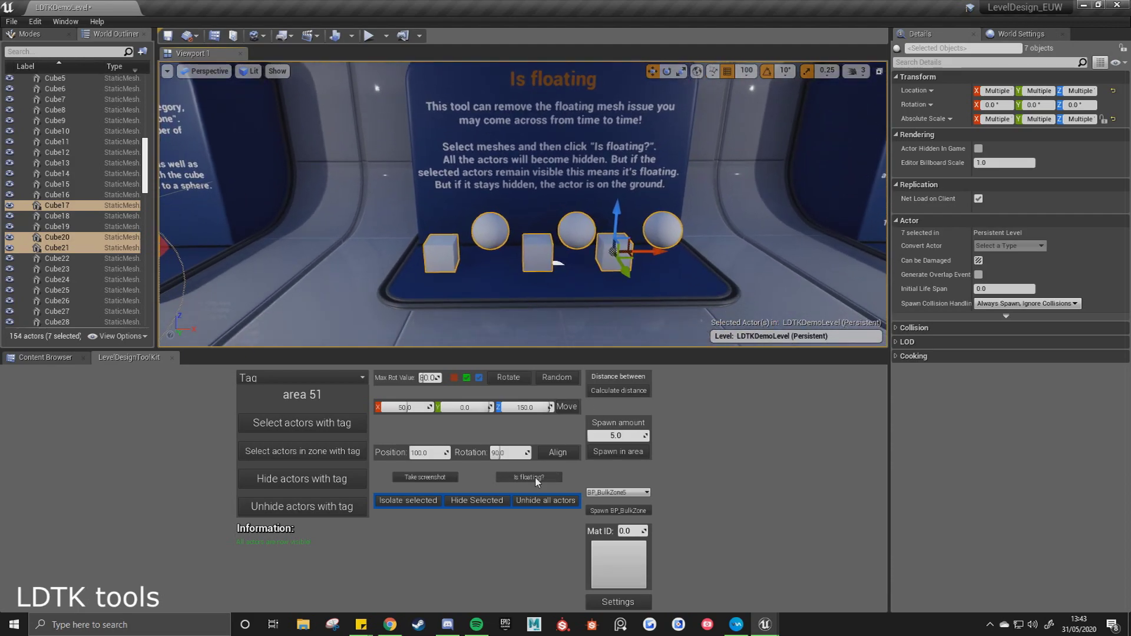
pyautogui.click(536, 478)
pyautogui.click(521, 502)
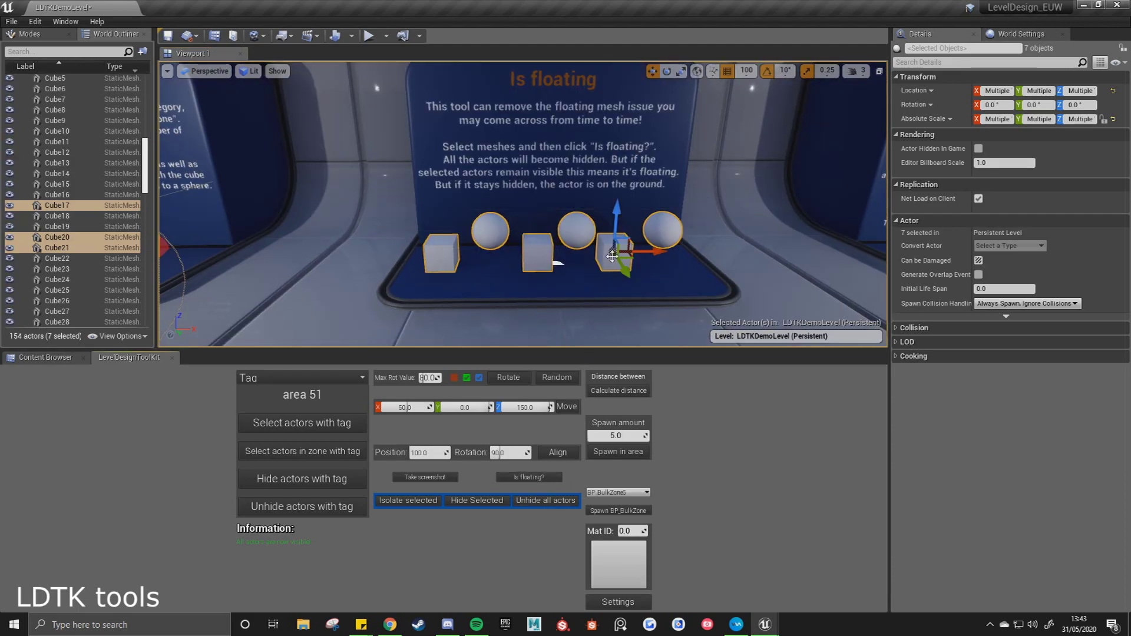
# Duplicate the sphere nearest the "Materials" display and place the copy in front of that display.
pyautogui.press('d')
pyautogui.moveTo(670, 246)
pyautogui.mouseDown(button='right')
pyautogui.moveTo(731, 246)
pyautogui.moveTo(669, 246)
pyautogui.mouseUp(button='right')
pyautogui.press('w')
pyautogui.click(533, 259)
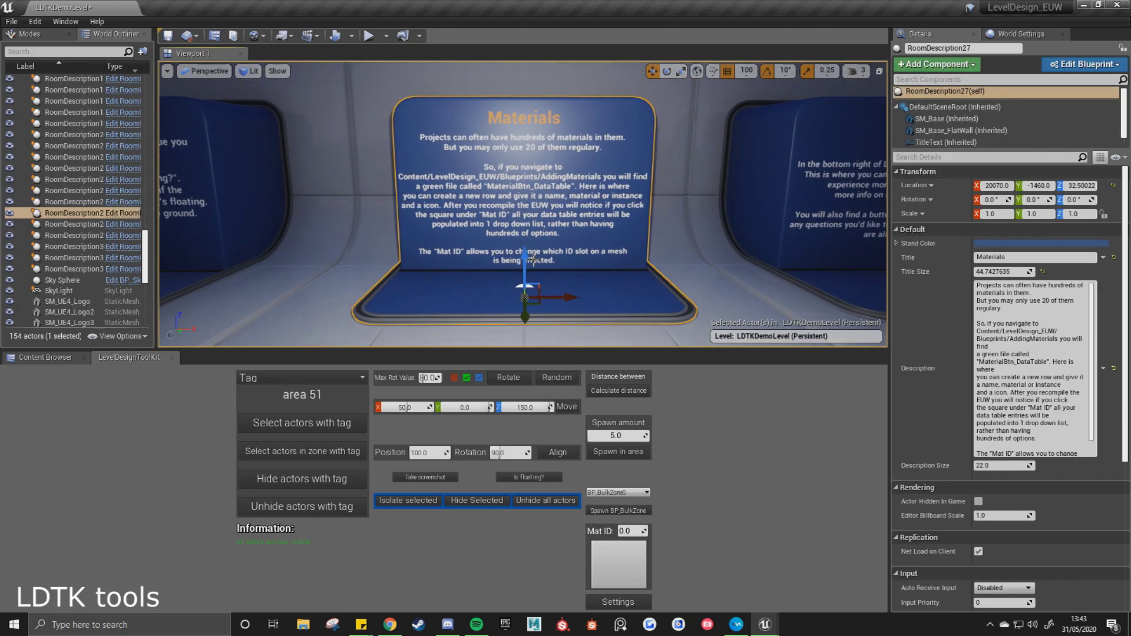
pyautogui.moveTo(488, 259); pyautogui.dragTo(430, 258, button='right')
pyautogui.press('s')
pyautogui.click(308, 233)
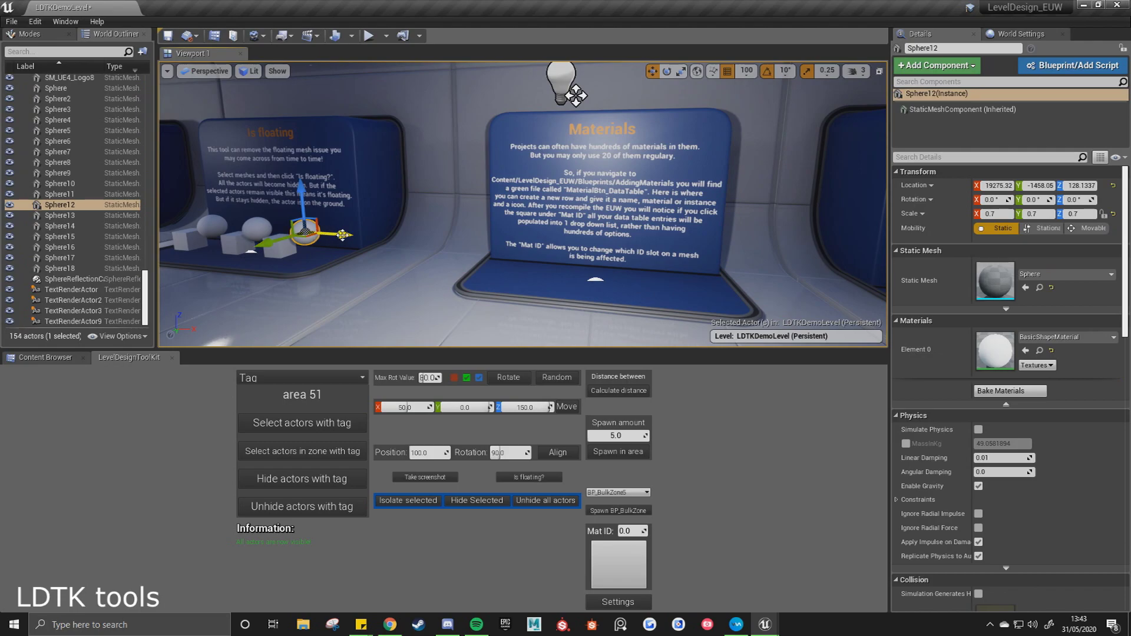
pyautogui.keyDown('alt'); pyautogui.moveTo(346, 236); pyautogui.dragTo(696, 281); pyautogui.keyUp('alt')
# Apply the EpicGames material entry from the toolkit's material list to the duplicated sphere.
pyautogui.moveTo(696, 281); pyautogui.dragTo(730, 281, button='right')
pyautogui.press('w')
pyautogui.press('s')
pyautogui.click(618, 568)
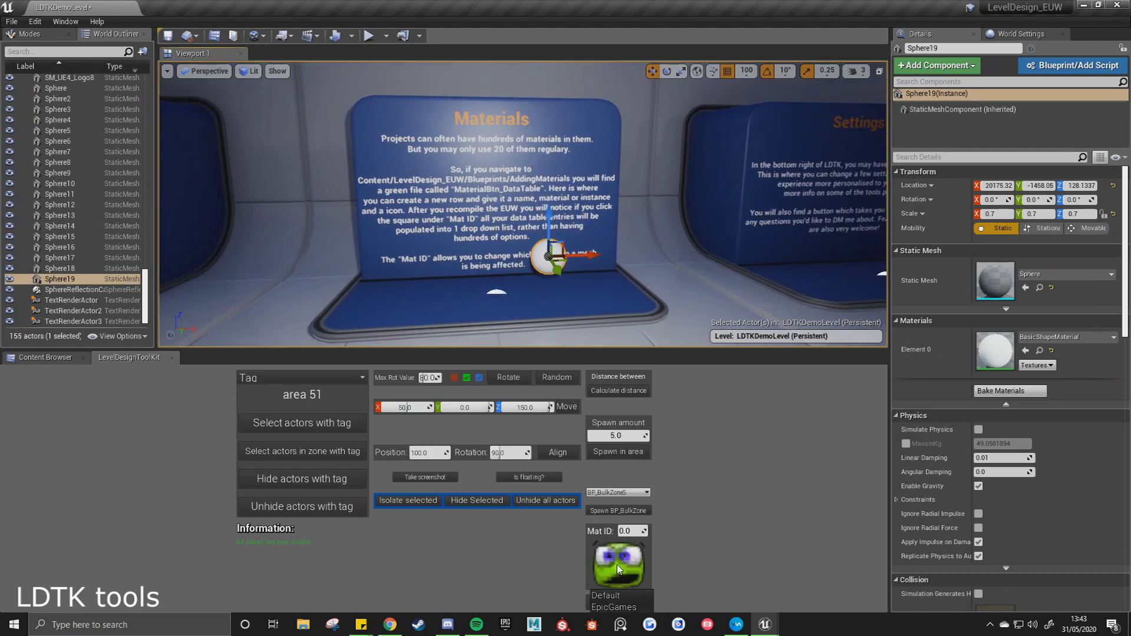
pyautogui.click(613, 607)
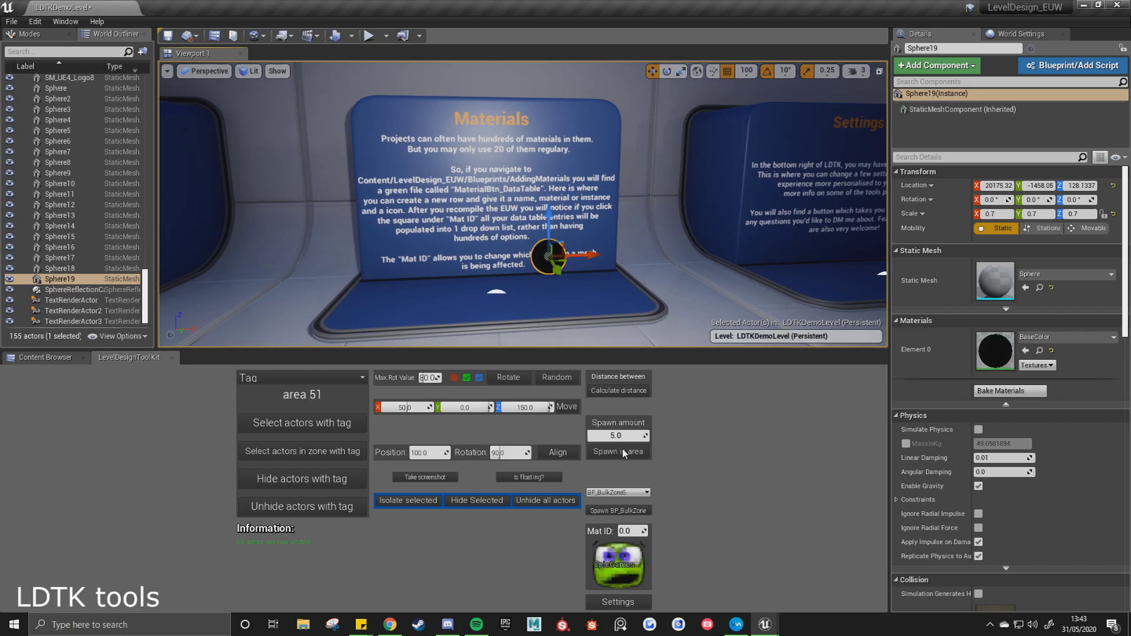
# Open MaterialBtn_DataTable from the LevelDesign_EUW/Blueprints/AddingMaterials folder.
pyautogui.click(28, 358)
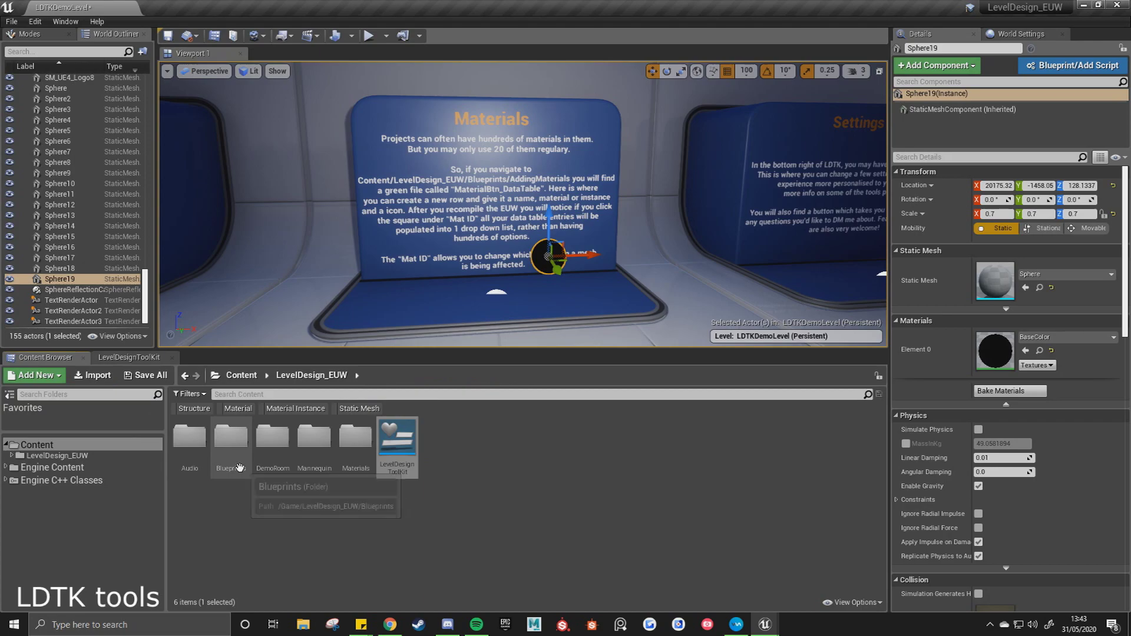
pyautogui.doubleClick(231, 438)
pyautogui.doubleClick(189, 438)
pyautogui.doubleClick(197, 465)
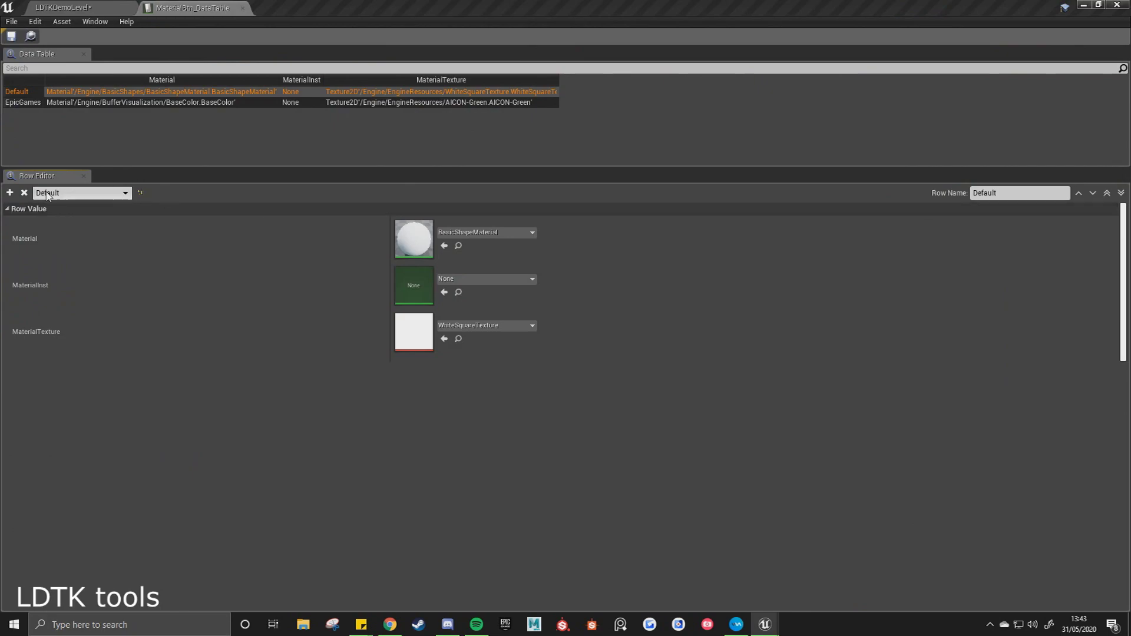
# Add a new row named "tut" to the material data table.
pyautogui.click(14, 192)
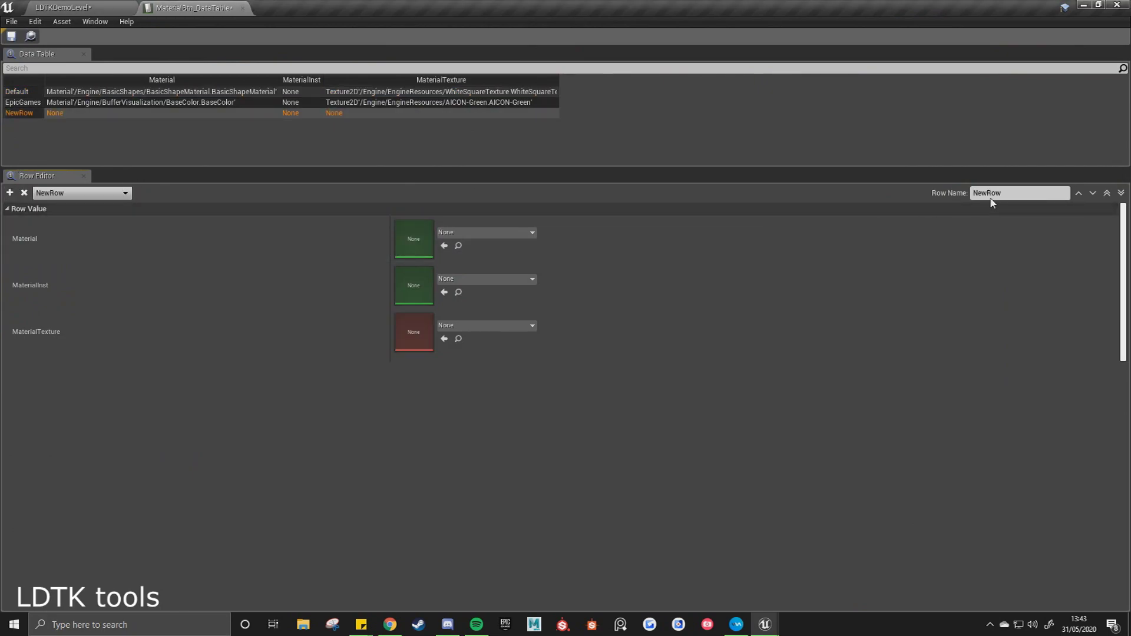
pyautogui.write('tut')
pyautogui.press('Return')
# Set the tut row's material to ArrowMaterial and its material texture to AICON-Red.
pyautogui.click(507, 234)
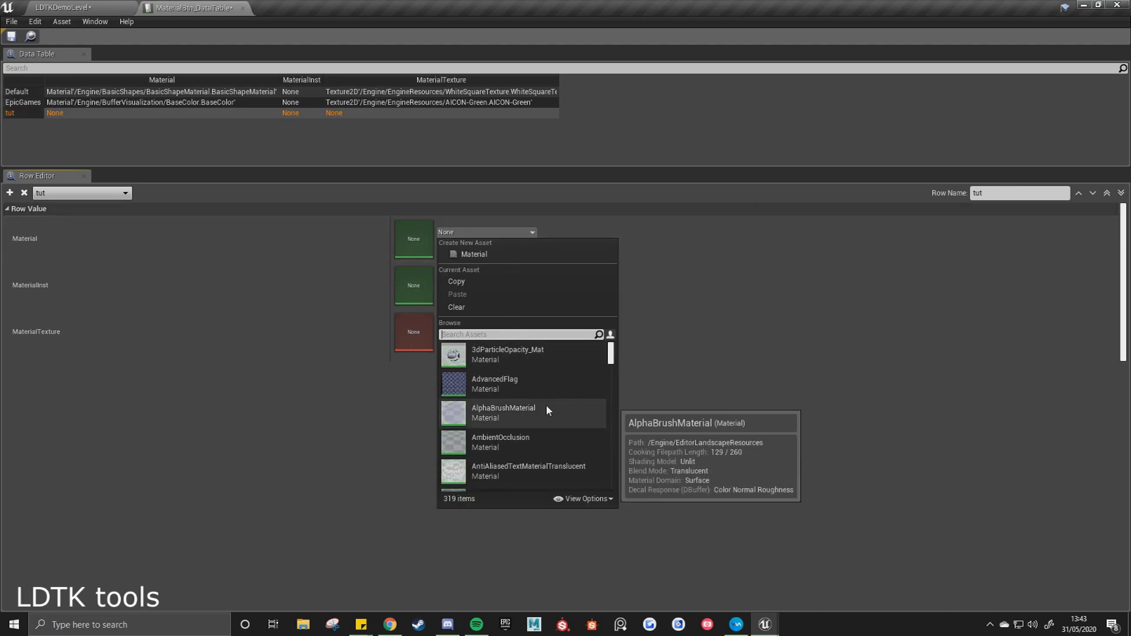
pyautogui.scroll(-1, 554, 424)
pyautogui.click(508, 463)
pyautogui.click(501, 325)
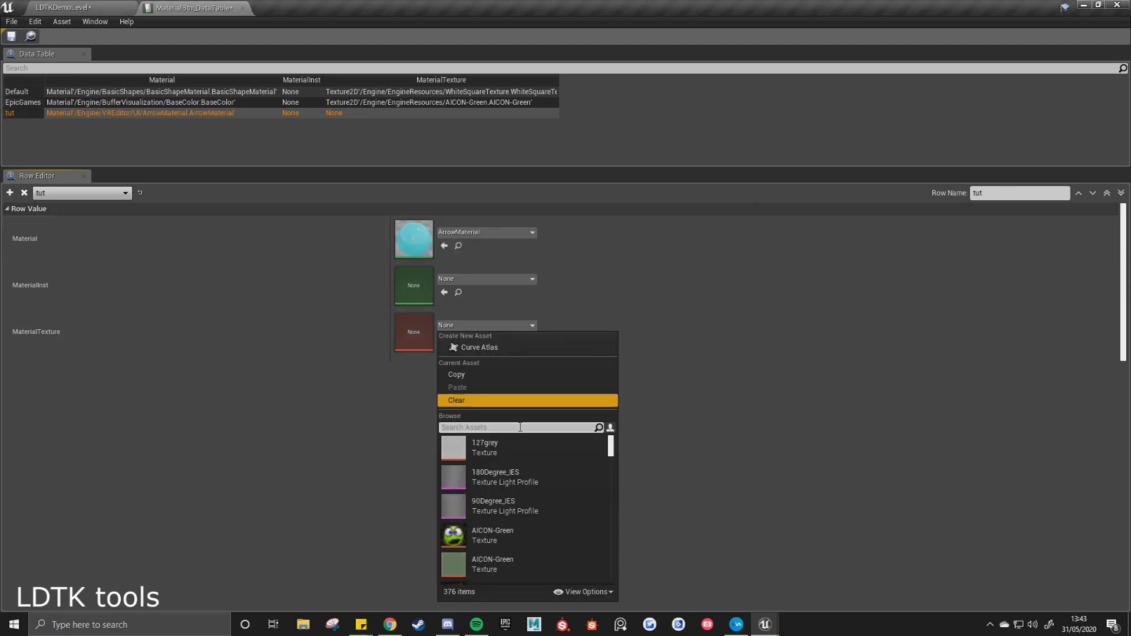
pyautogui.scroll(-1, 517, 519)
pyautogui.scroll(-1, 517, 521)
pyautogui.click(511, 479)
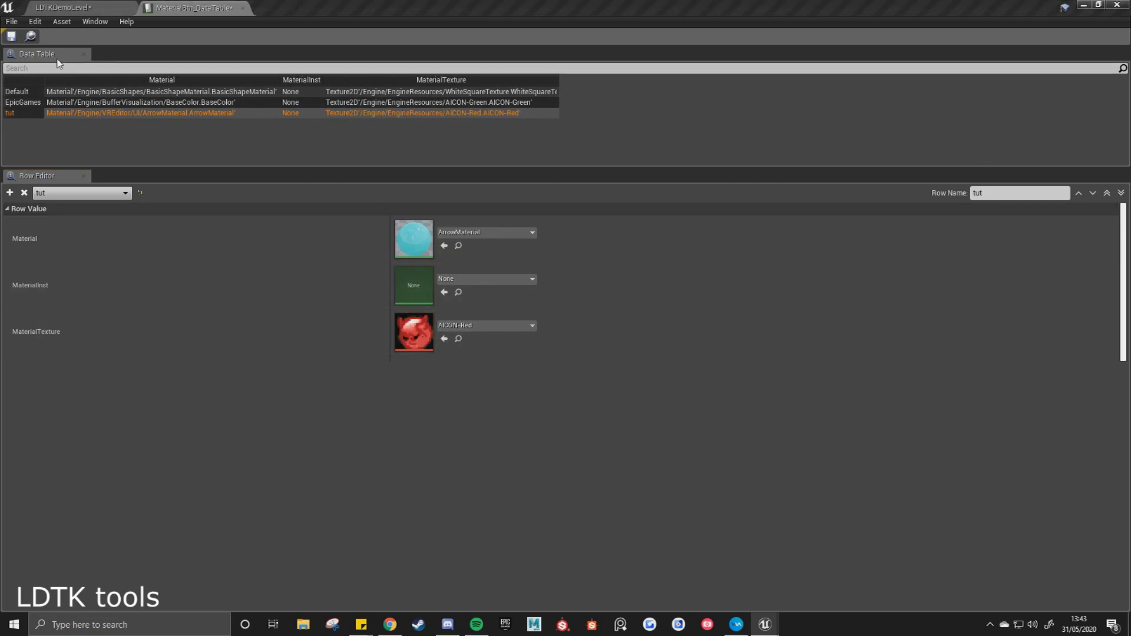
# Return to the demo level's toolkit and apply the tut material entry to the selected sphere.
pyautogui.click(83, 8)
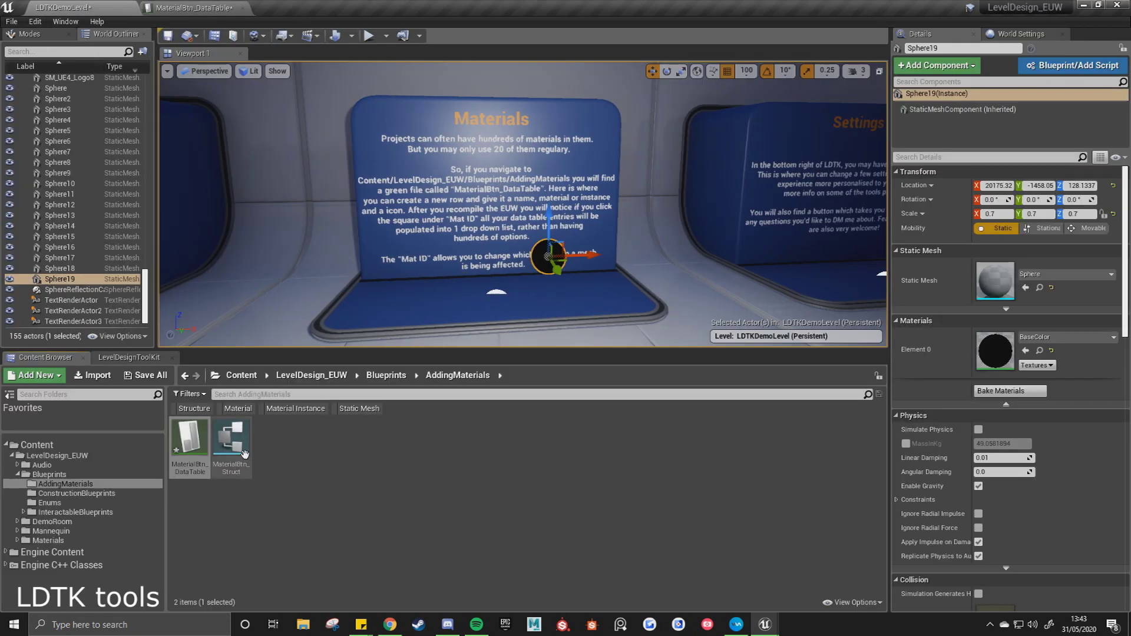
pyautogui.click(101, 360)
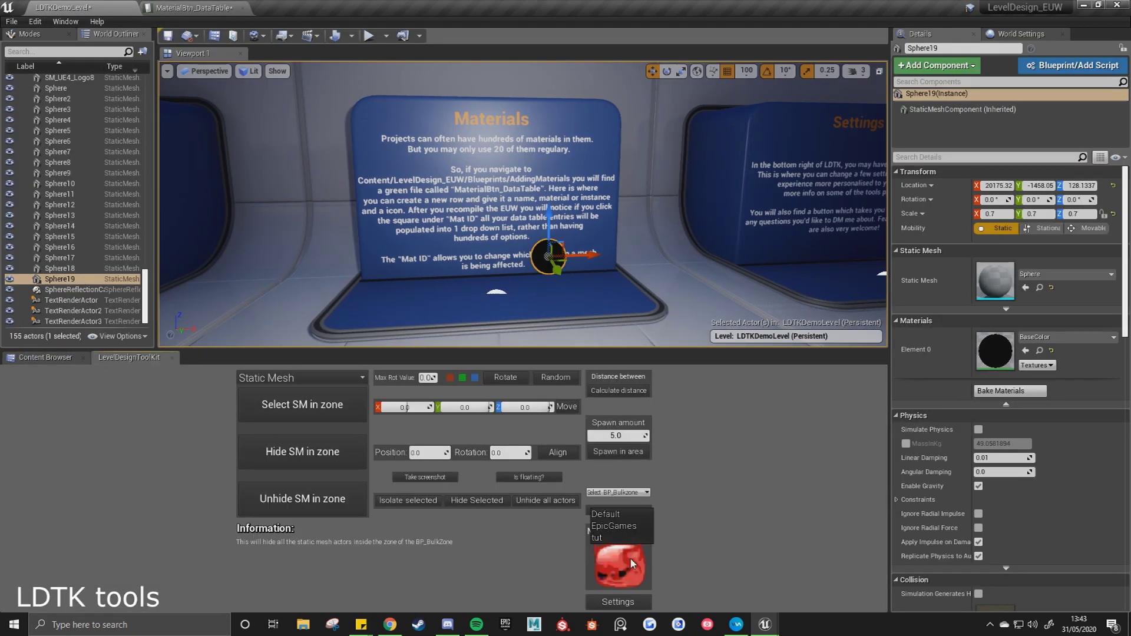
pyautogui.click(615, 538)
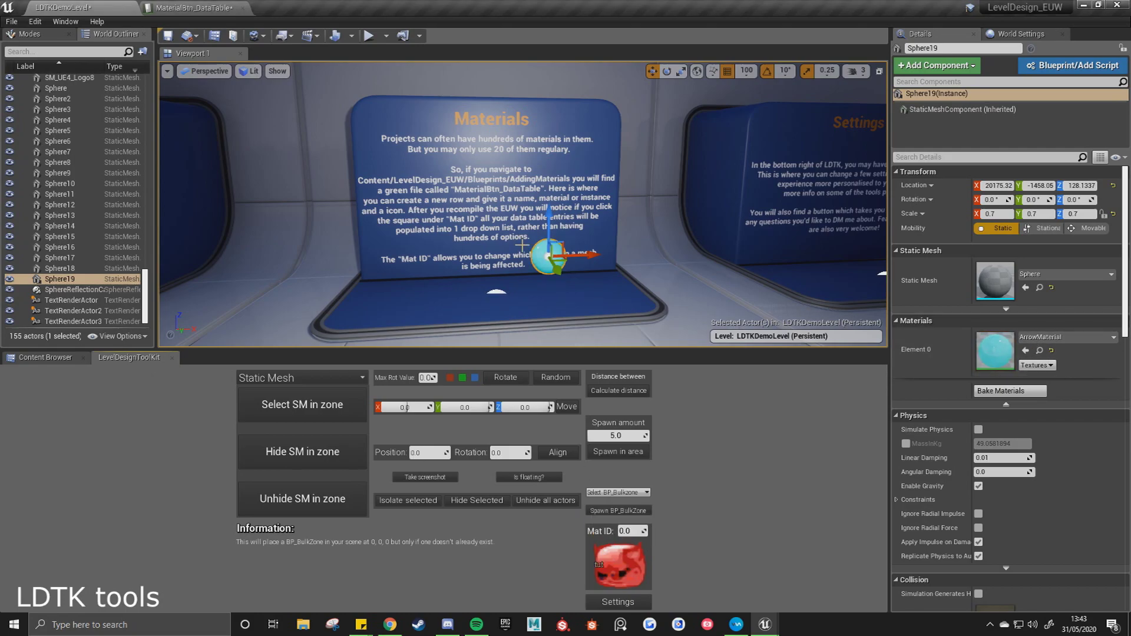
pyautogui.moveTo(597, 278)
pyautogui.mouseDown()
pyautogui.moveTo(584, 259)
pyautogui.moveTo(596, 291)
pyautogui.mouseUp()
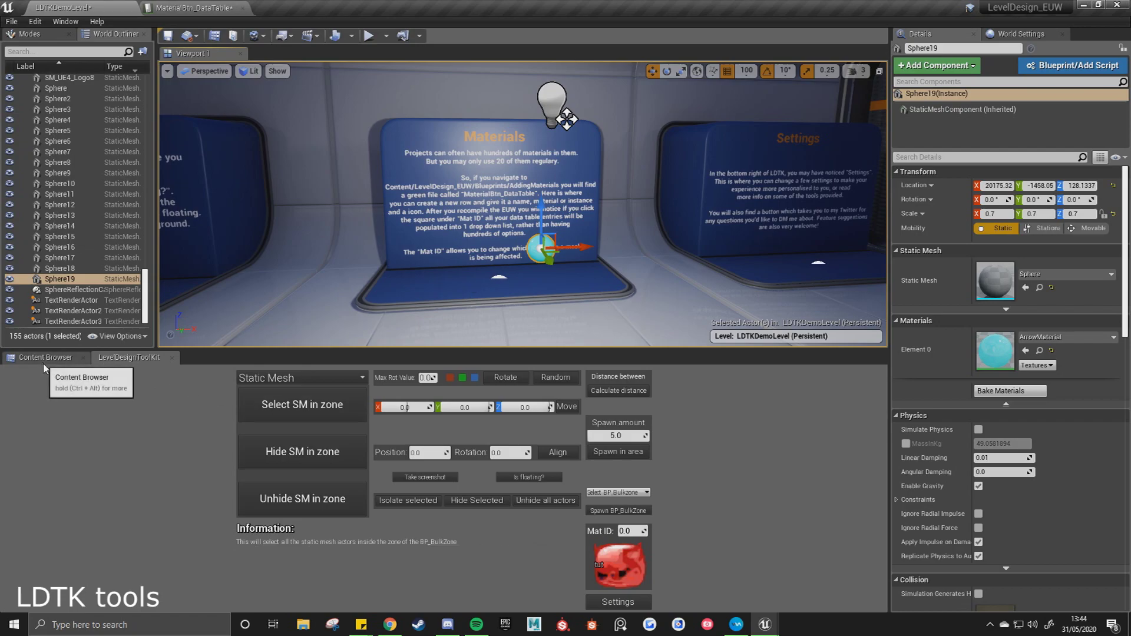
pyautogui.click(195, 8)
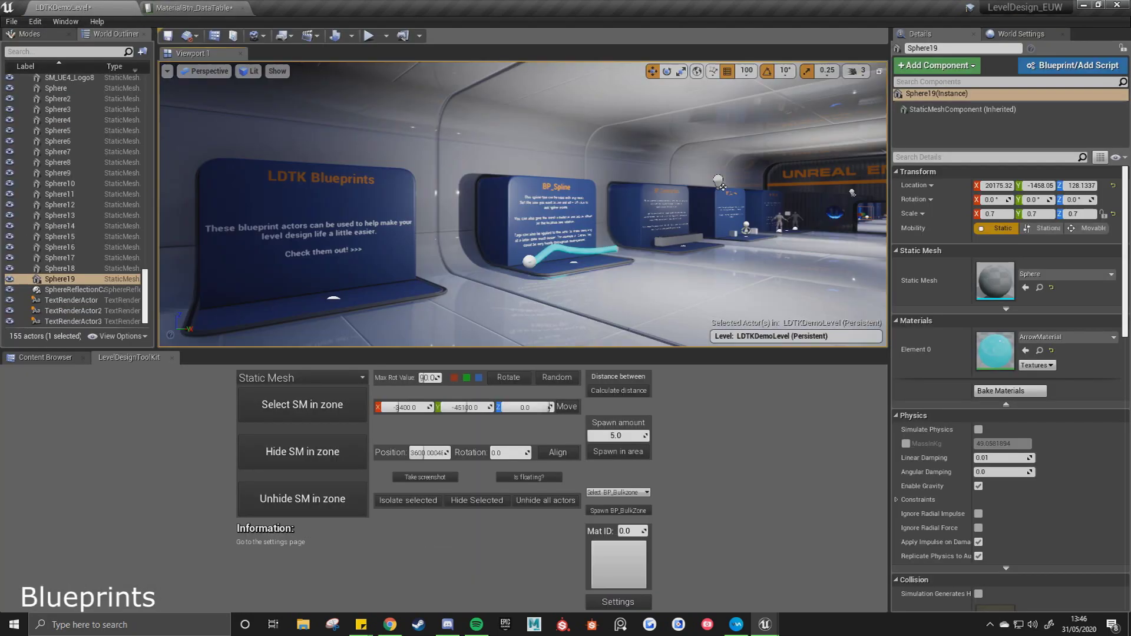
# Select the BP_Spline actor and extend it from its free end with a new raised spline point towards the BP_Construction display.
pyautogui.moveTo(523, 204)
pyautogui.mouseDown(button='right')
pyautogui.moveTo(497, 204)
pyautogui.moveTo(565, 207)
pyautogui.moveTo(539, 206)
pyautogui.mouseUp(button='right')
pyautogui.press('w')
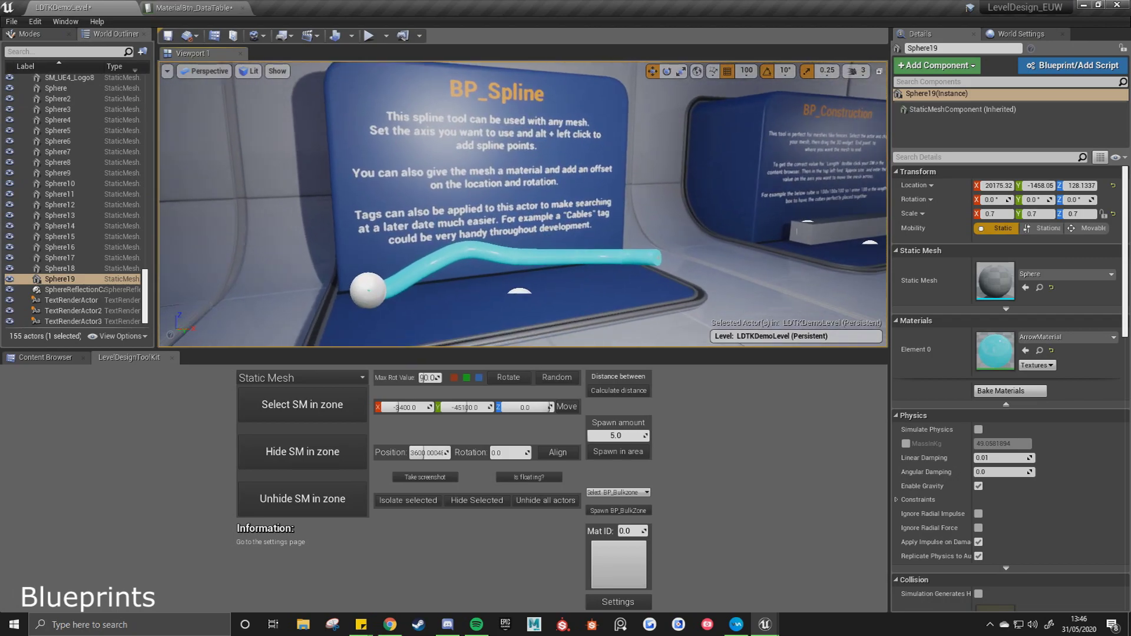
pyautogui.moveTo(736, 184); pyautogui.dragTo(735, 185, button='right')
pyautogui.click(675, 252)
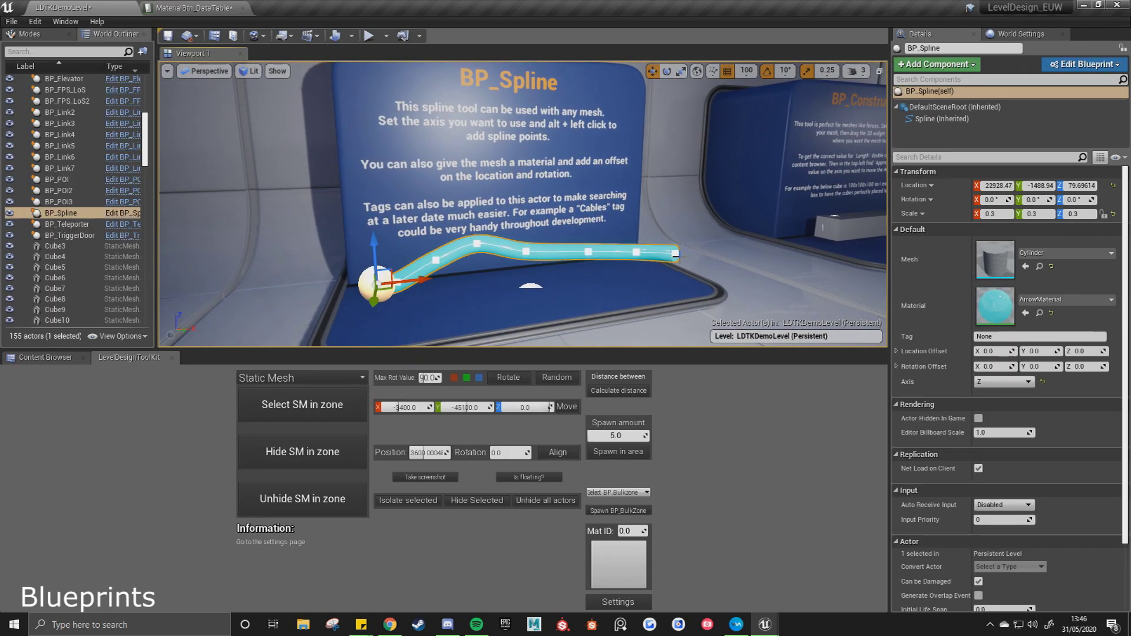
pyautogui.keyDown('alt'); pyautogui.moveTo(707, 249); pyautogui.dragTo(771, 145); pyautogui.keyUp('alt')
pyautogui.moveTo(792, 216); pyautogui.dragTo(790, 215, button='right')
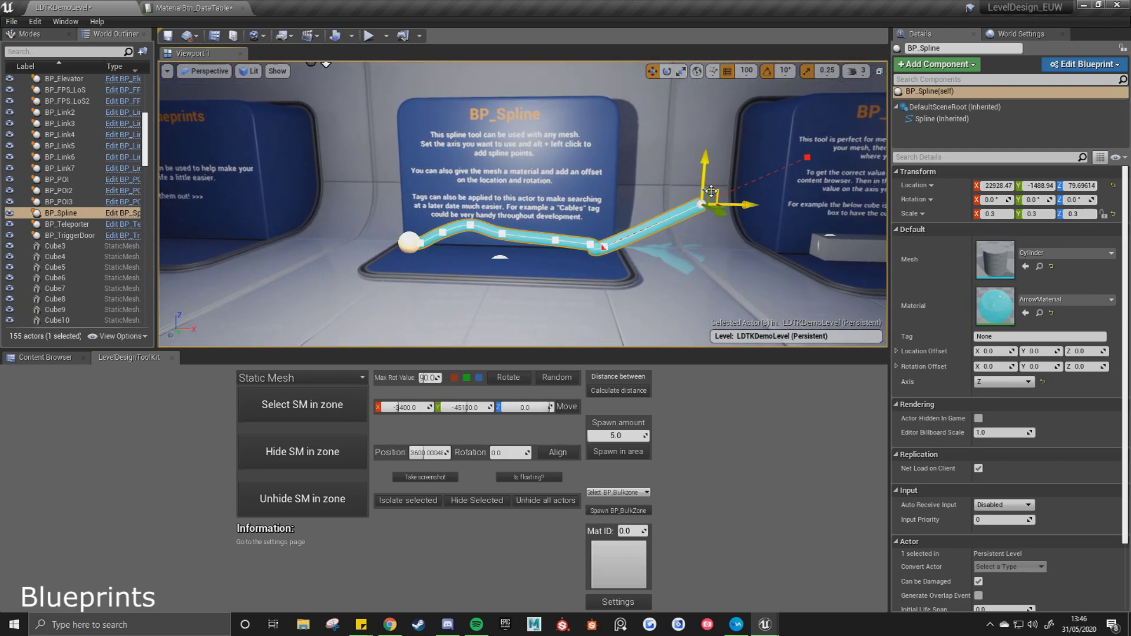
pyautogui.moveTo(711, 192); pyautogui.dragTo(801, 200)
# Select the BP_Construction actor and its End Point widget at the far end of the cube row.
pyautogui.moveTo(775, 210); pyautogui.dragTo(633, 237, button='right')
pyautogui.click(630, 234)
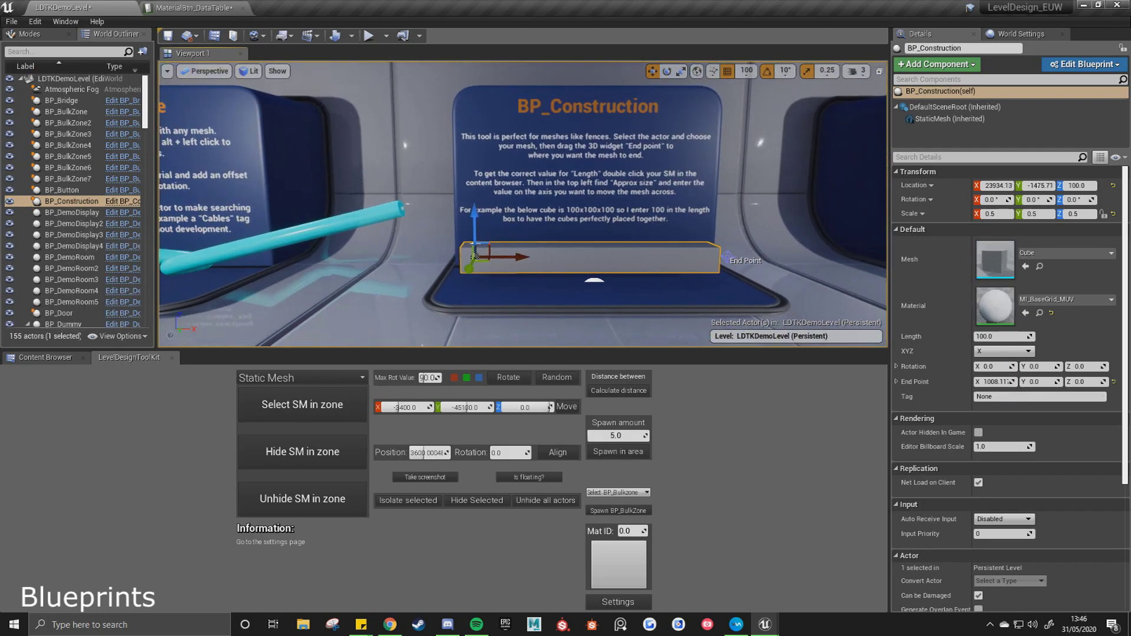
pyautogui.click(727, 255)
pyautogui.moveTo(773, 254); pyautogui.dragTo(778, 284)
pyautogui.scroll(3, 744, 290)
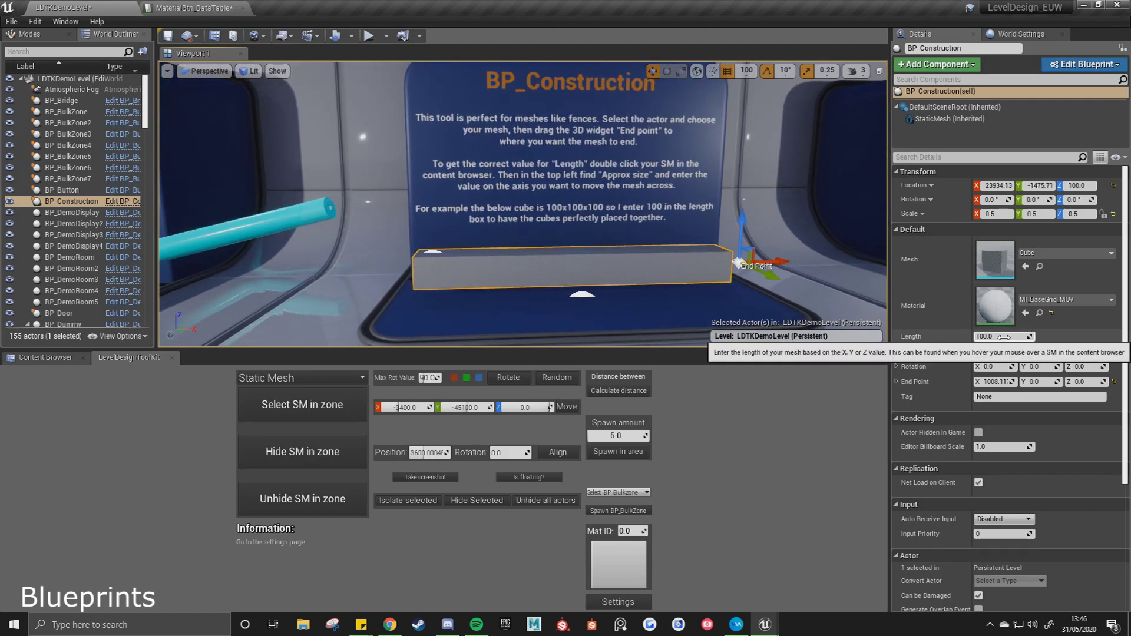
# Open the Cube mesh used by BP_Construction, check its approximate size, and return to the demo level.
pyautogui.click(1039, 266)
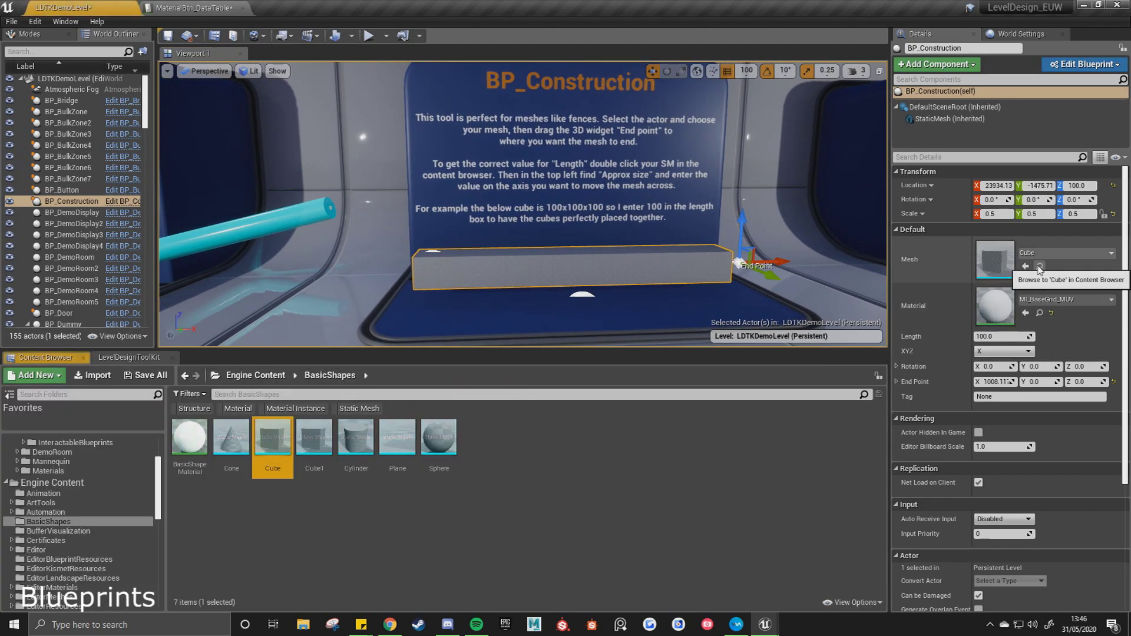
pyautogui.doubleClick(273, 439)
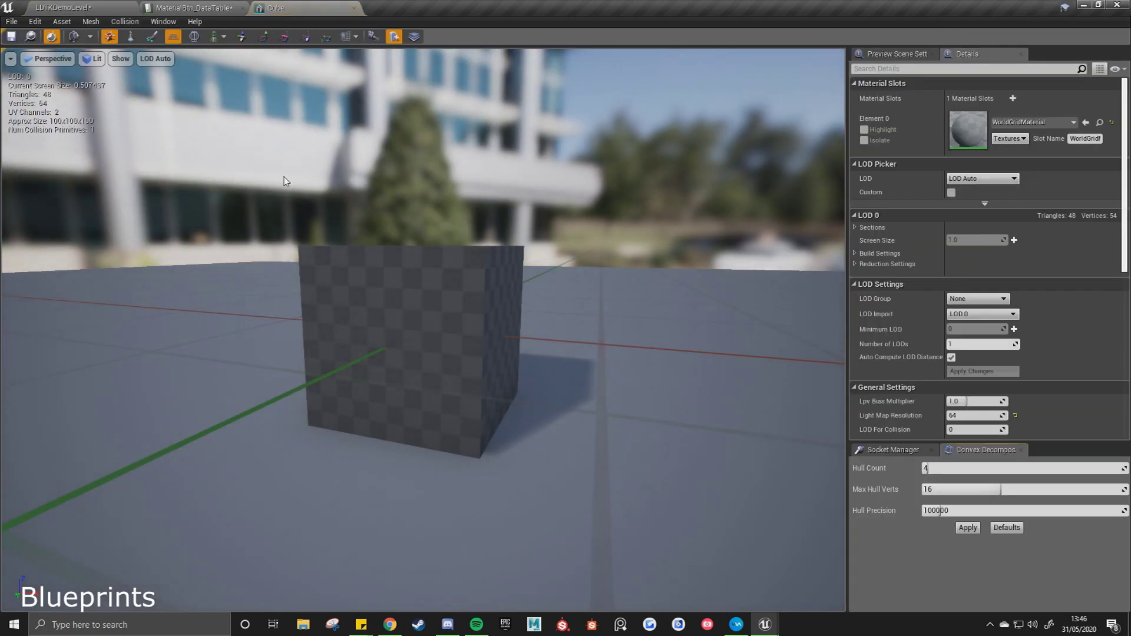
pyautogui.moveTo(149, 141); pyautogui.dragTo(195, 212, button='right')
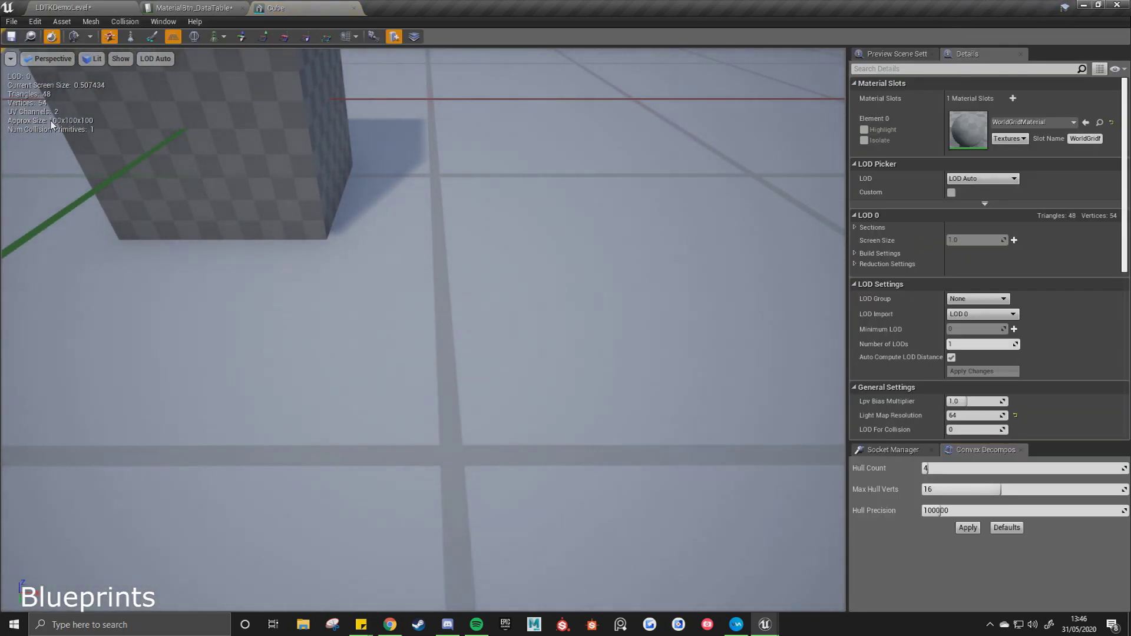
pyautogui.click(100, 7)
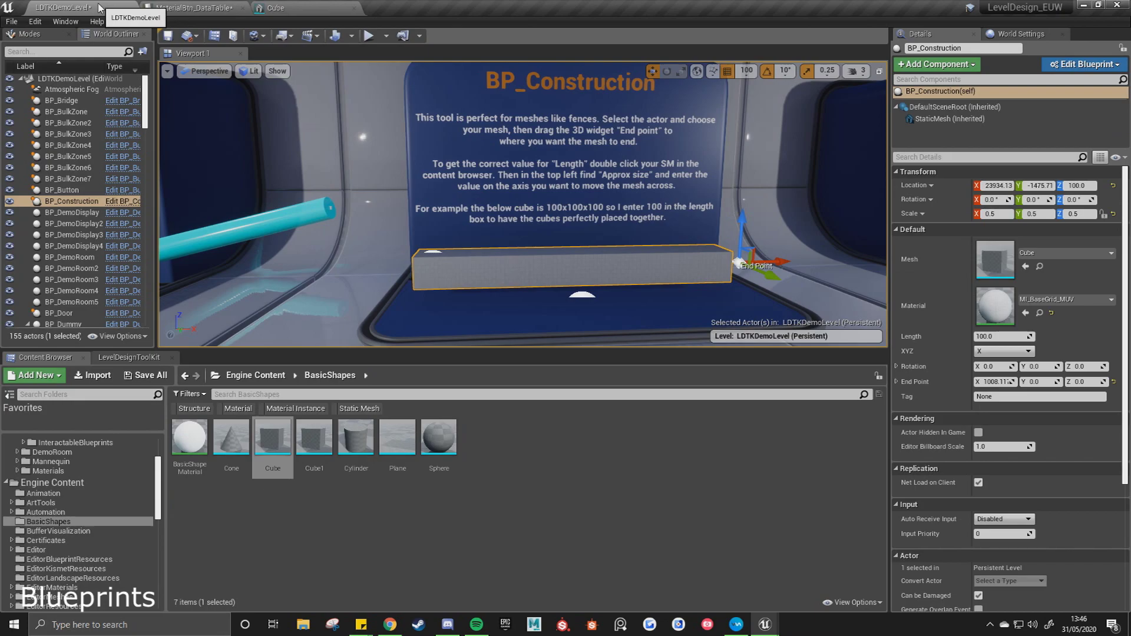
# Set the Length of the BP_Construction actor to 200 so its cubes are spaced apart.
pyautogui.moveTo(438, 180); pyautogui.dragTo(444, 162, button='right')
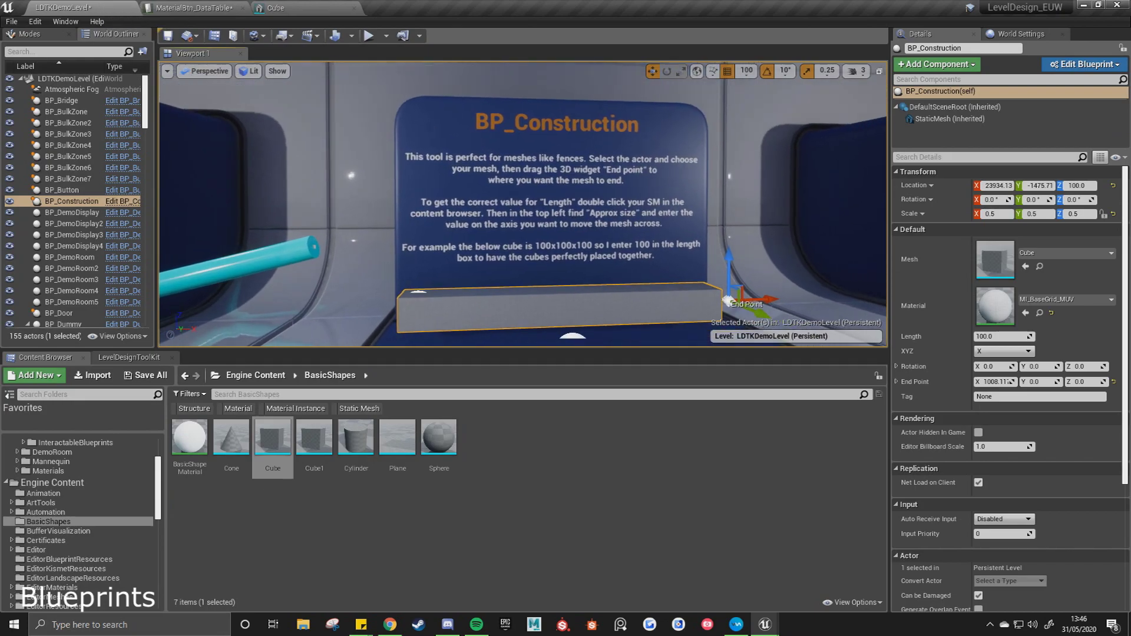
pyautogui.click(1004, 338)
pyautogui.write('20')
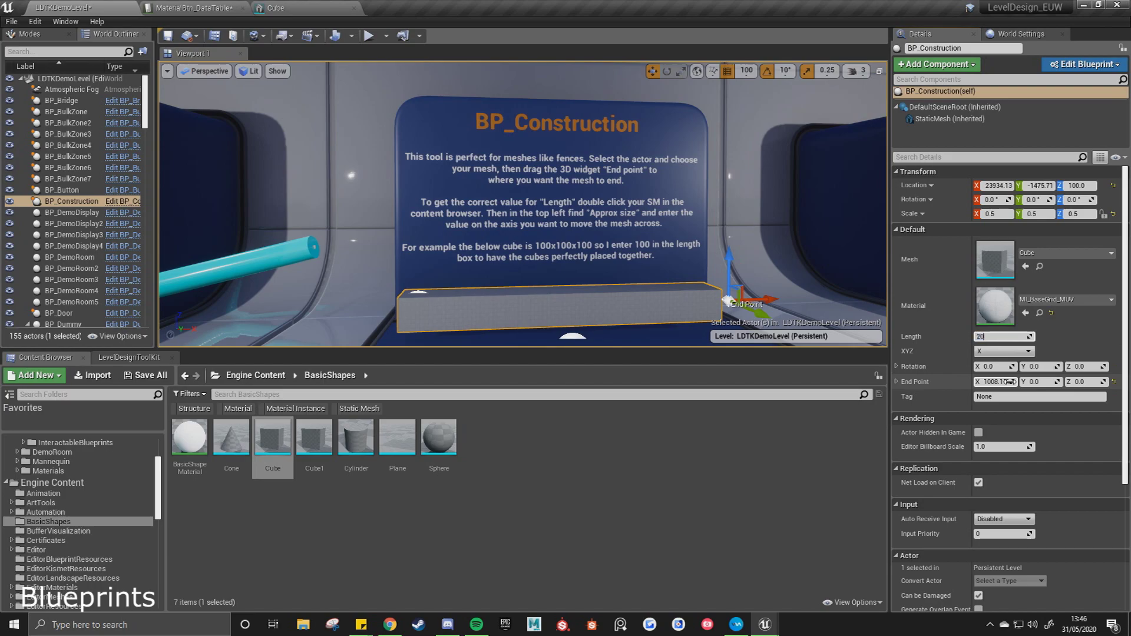
pyautogui.write('0')
pyautogui.press('Return')
pyautogui.scroll(2, 458, 300)
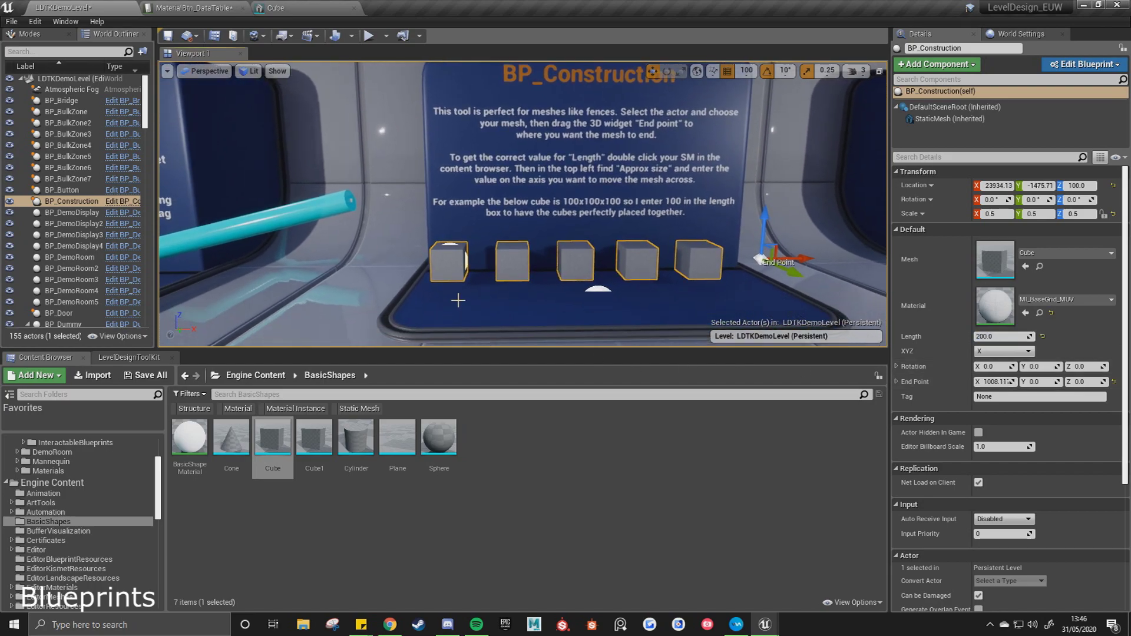
# Move BP_Construction's End Point widget farther out along X to about 1208, extending the row of cubes.
pyautogui.moveTo(632, 259); pyautogui.dragTo(678, 272, button='right')
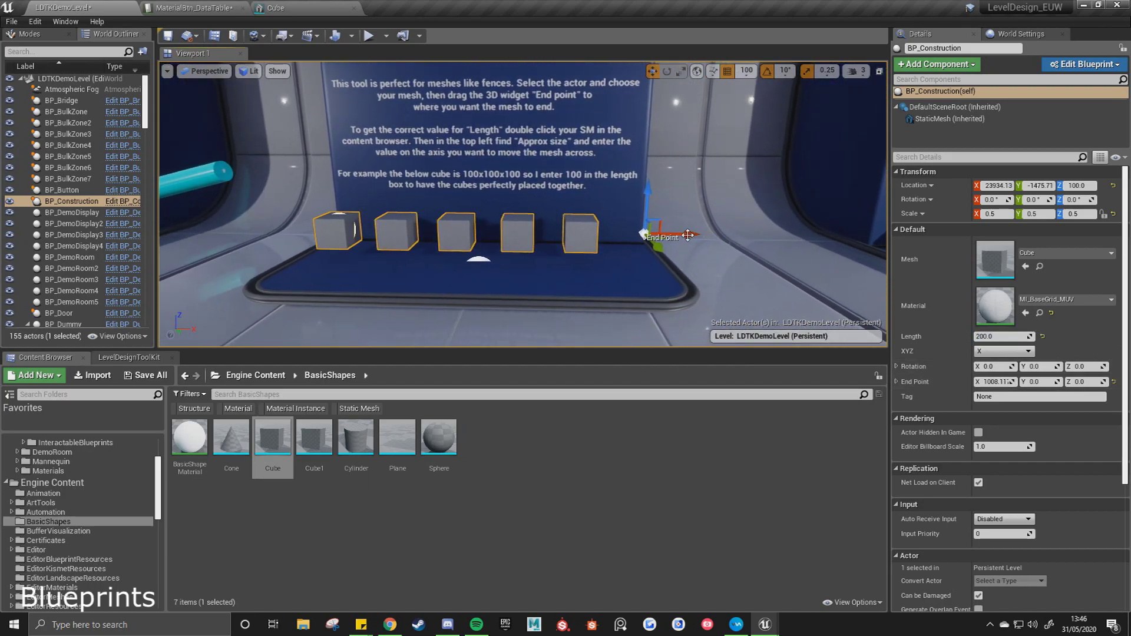
pyautogui.moveTo(677, 235); pyautogui.dragTo(754, 253)
pyautogui.scroll(-3, 754, 253)
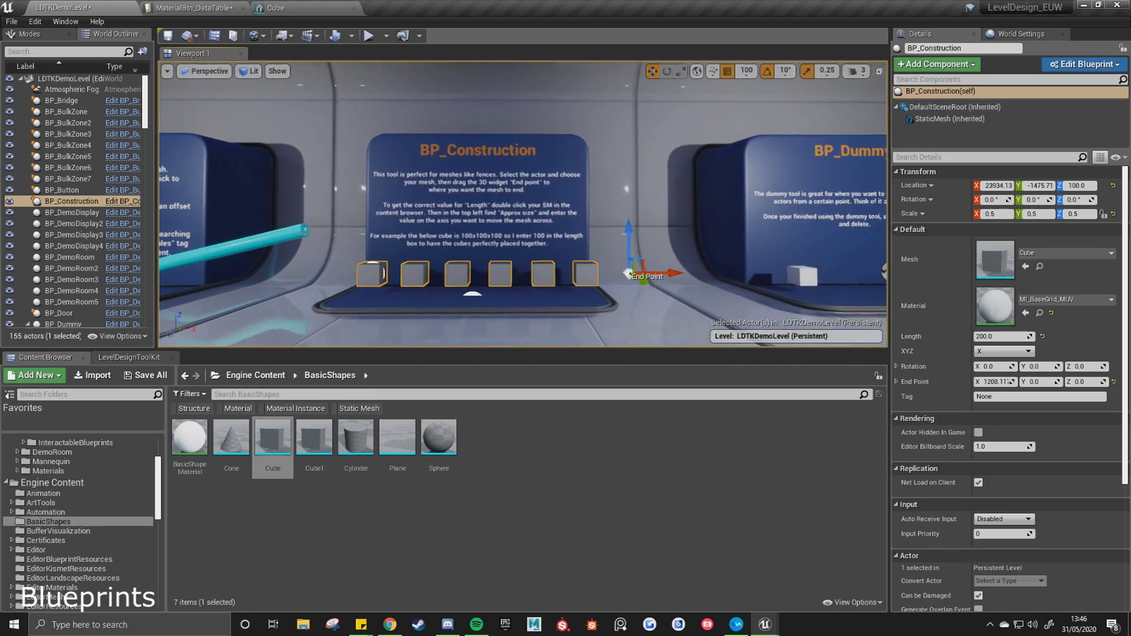
# At the BP_Dummy display, switch the level design toolkit to Dummy mode and choose BP_Dummy as the dummy.
pyautogui.press('d')
pyautogui.moveTo(685, 301); pyautogui.dragTo(685, 301, button='right')
pyautogui.press('w')
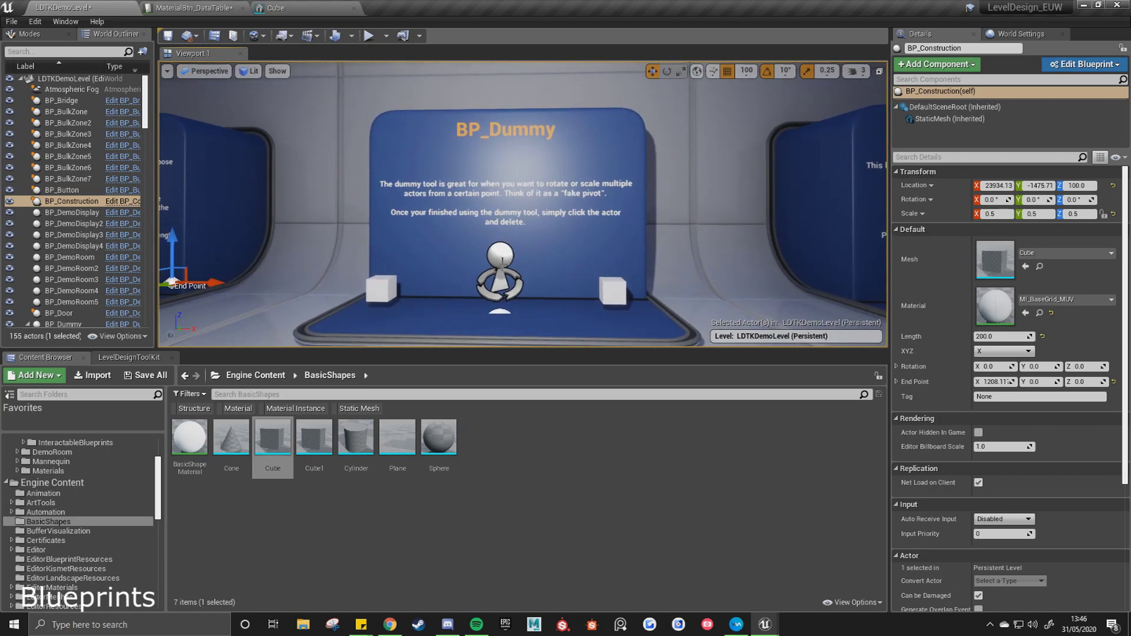
pyautogui.click(140, 361)
pyautogui.click(242, 379)
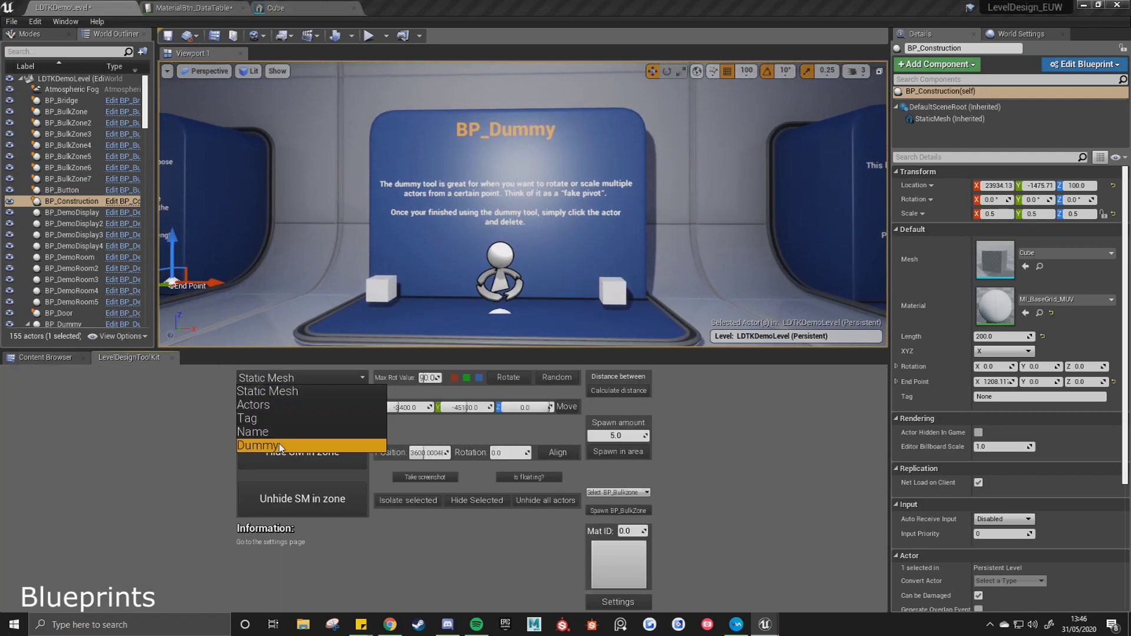
pyautogui.click(259, 448)
pyautogui.click(500, 258)
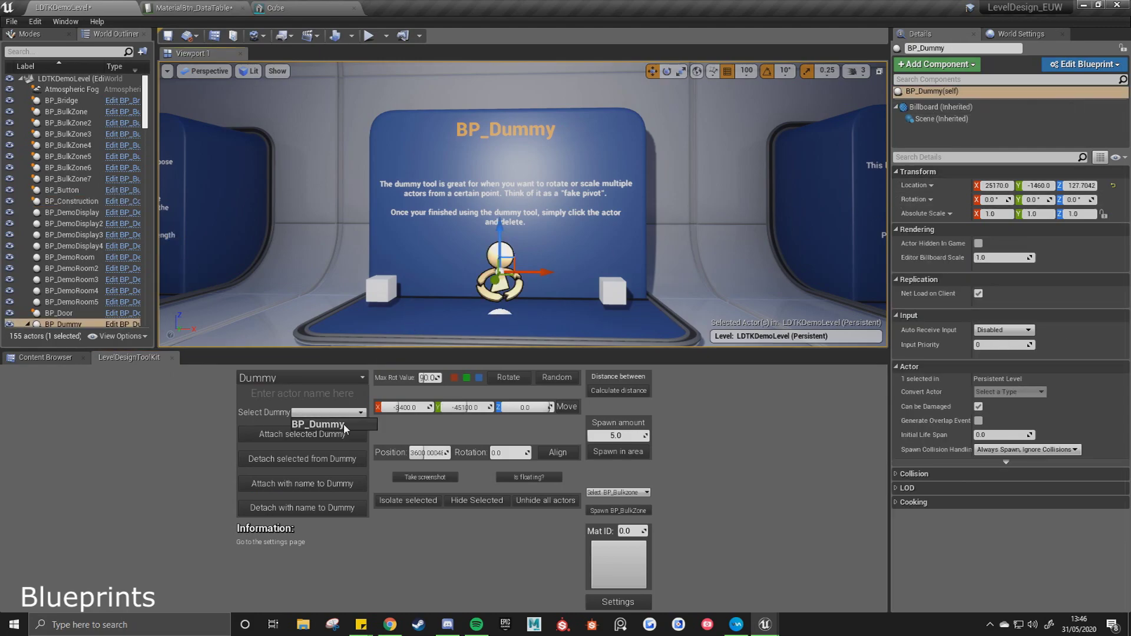
pyautogui.click(341, 426)
# Select the two white cubes on either side of BP_Dummy and attach them to the dummy.
pyautogui.click(382, 289)
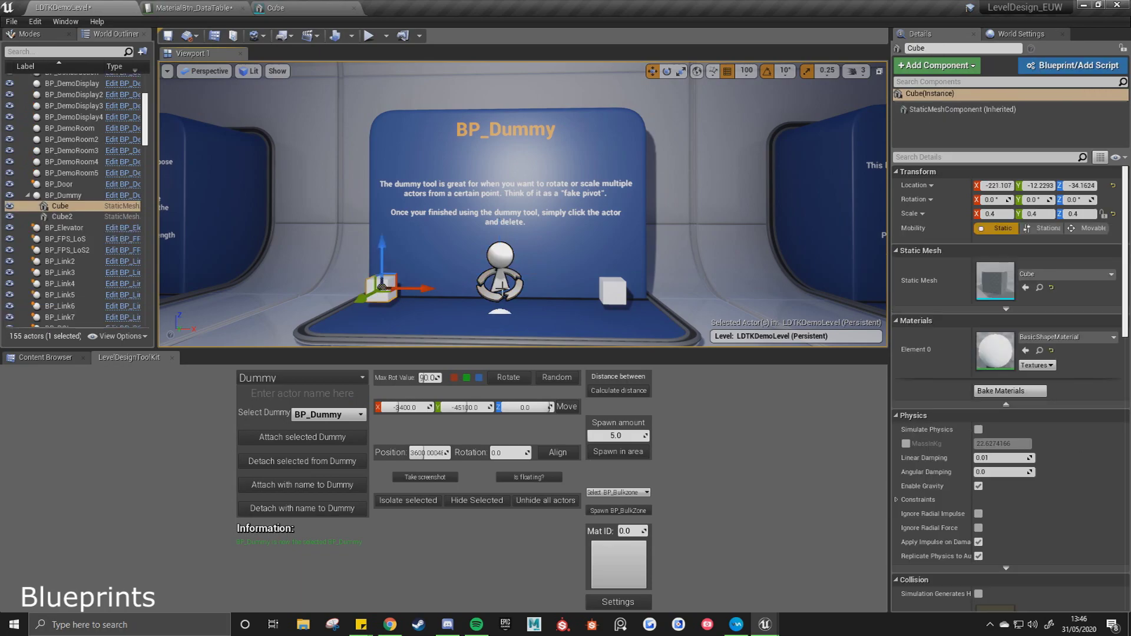
pyautogui.keyDown('ctrl'); pyautogui.click(615, 293); pyautogui.keyUp('ctrl')
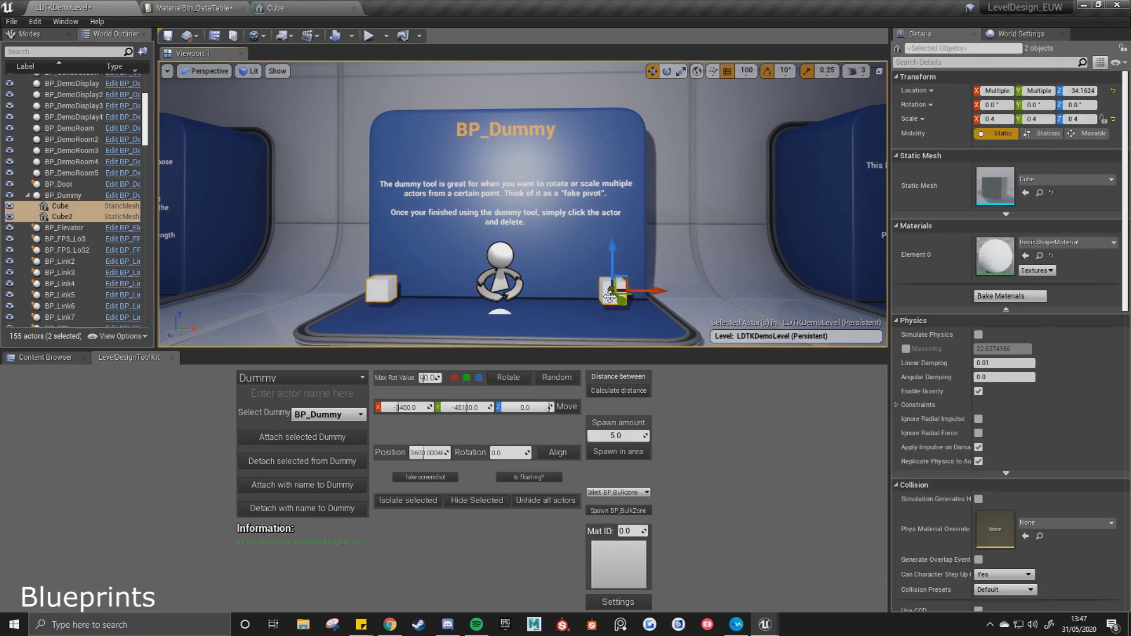
pyautogui.click(344, 439)
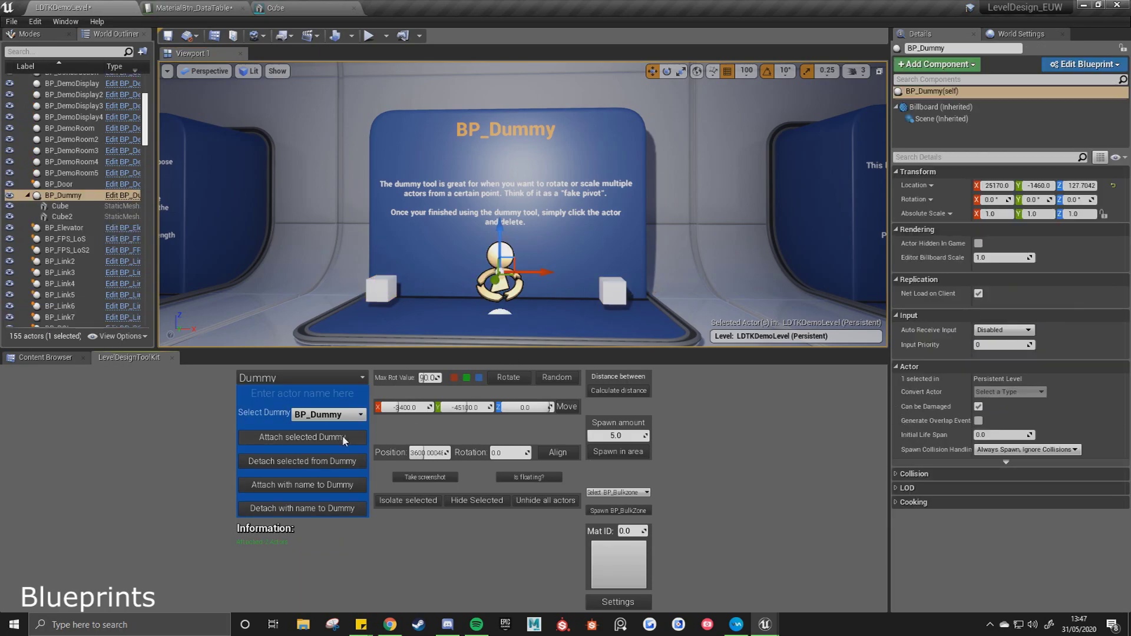
# Scale the BP_Dummy actor to 1.25 along X and rotate it 10° about Z, carrying the attached cubes with it.
pyautogui.click(84, 199)
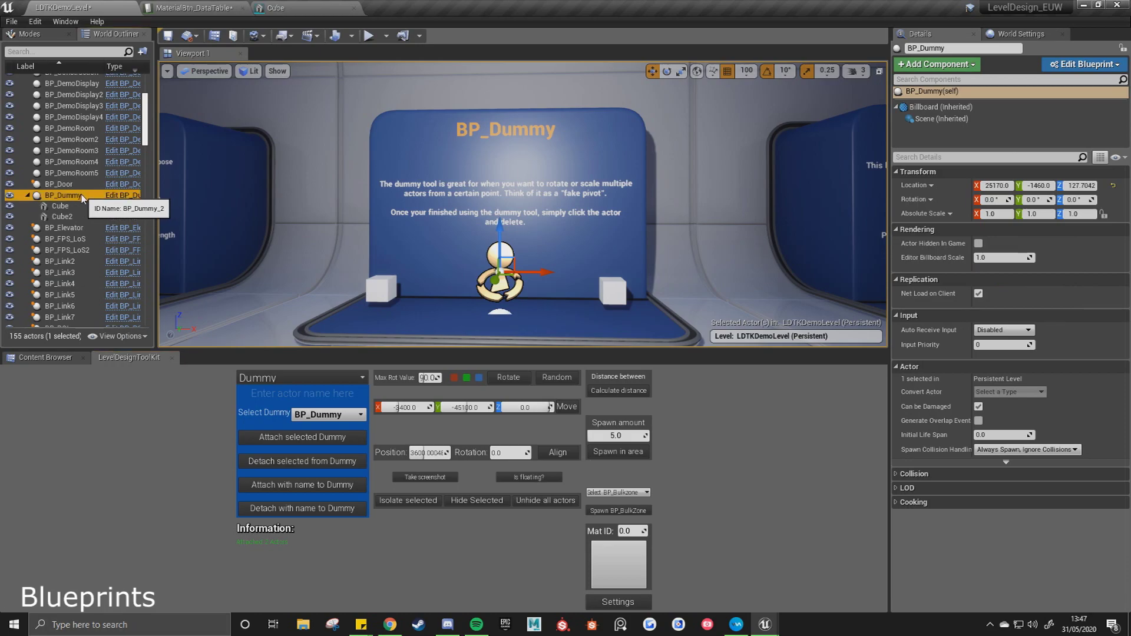
pyautogui.moveTo(501, 227)
pyautogui.mouseDown()
pyautogui.moveTo(511, 148)
pyautogui.moveTo(519, 213)
pyautogui.mouseUp()
pyautogui.moveTo(549, 277); pyautogui.dragTo(535, 300)
pyautogui.press('e')
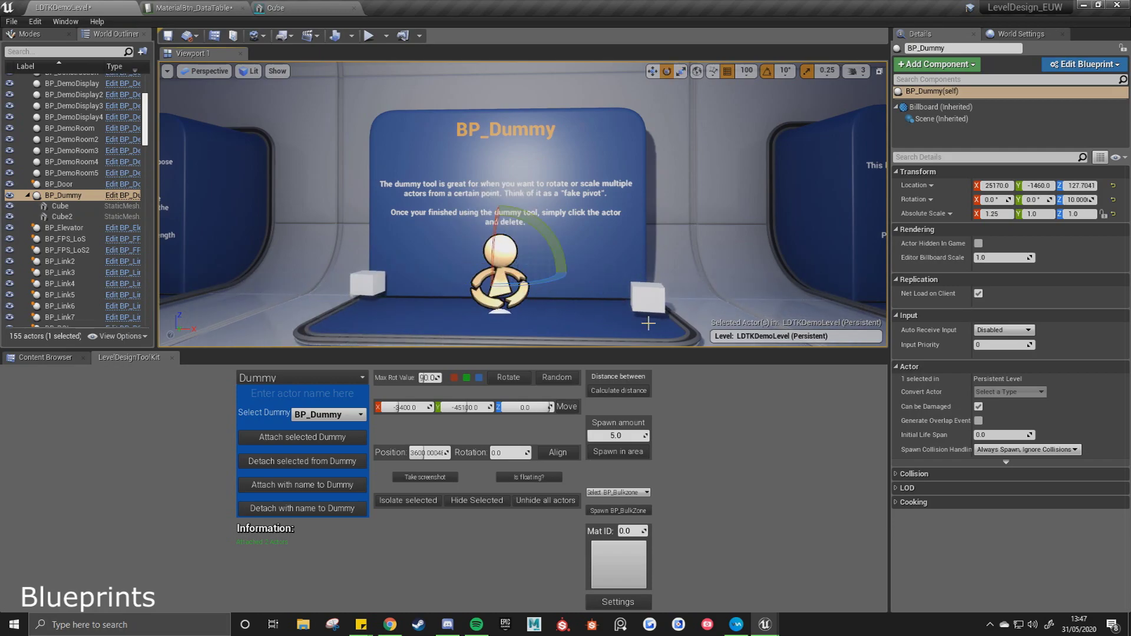
pyautogui.press('w')
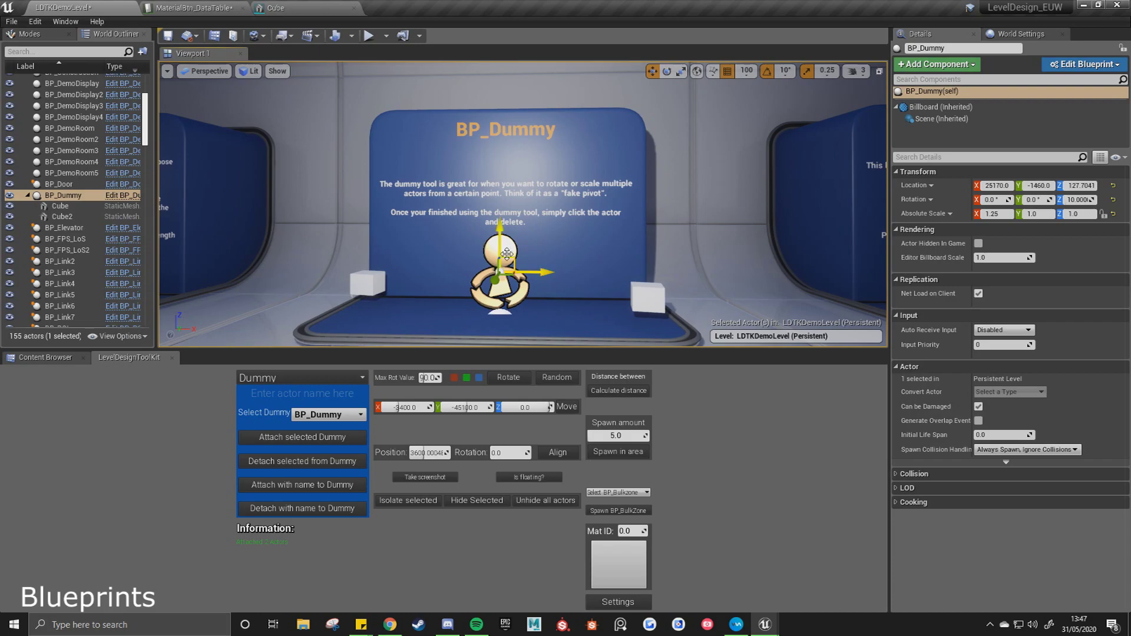
# Delete the BP_Dummy actor and select the Cube2 mesh that was attached to it.
pyautogui.press('Delete')
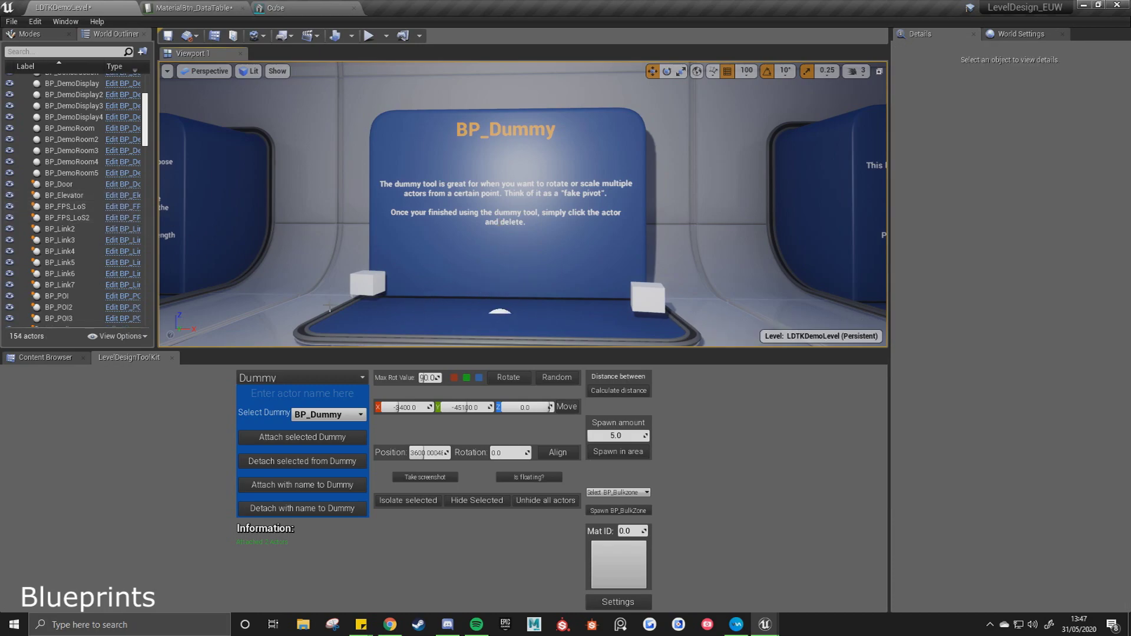
pyautogui.click(647, 296)
pyautogui.moveTo(661, 296)
pyautogui.keyDown('alt'); pyautogui.mouseDown()
pyautogui.moveTo(565, 294)
pyautogui.moveTo(639, 295)
pyautogui.mouseUp(); pyautogui.keyUp('alt')
# At the BP_FPS_LoS display, pick the opposite mannequin as BP_FPS_LoS2's line-of-sight target and draw the eye line.
pyautogui.press('s')
pyautogui.moveTo(639, 295); pyautogui.dragTo(717, 294, button='right')
pyautogui.press('d')
pyautogui.press('w')
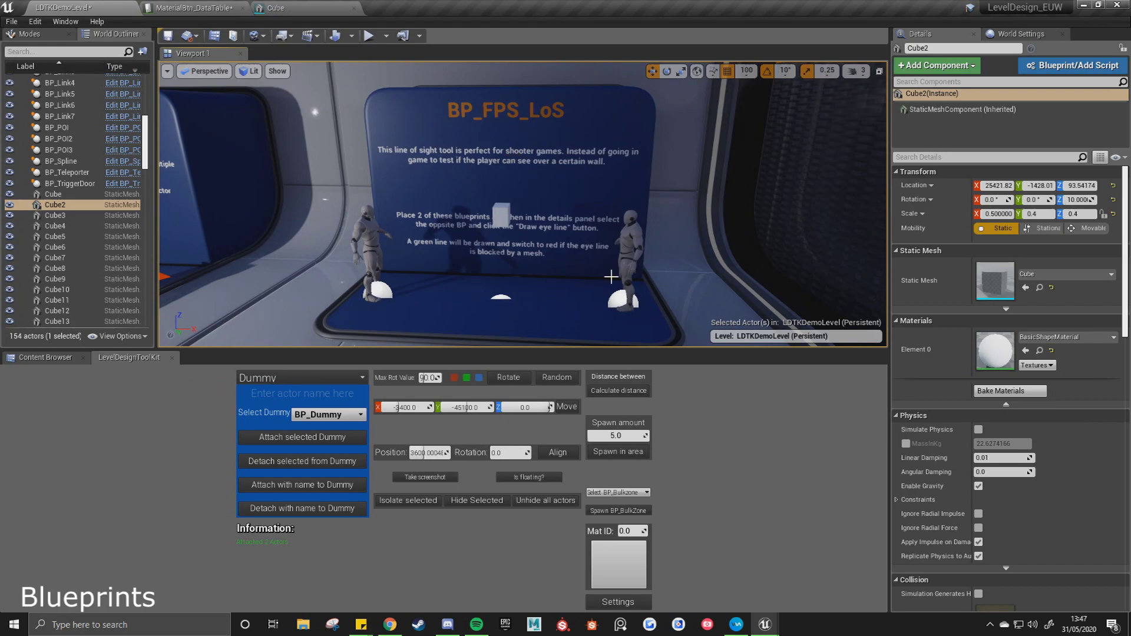
pyautogui.moveTo(632, 261); pyautogui.dragTo(631, 261, button='right')
pyautogui.click(345, 209)
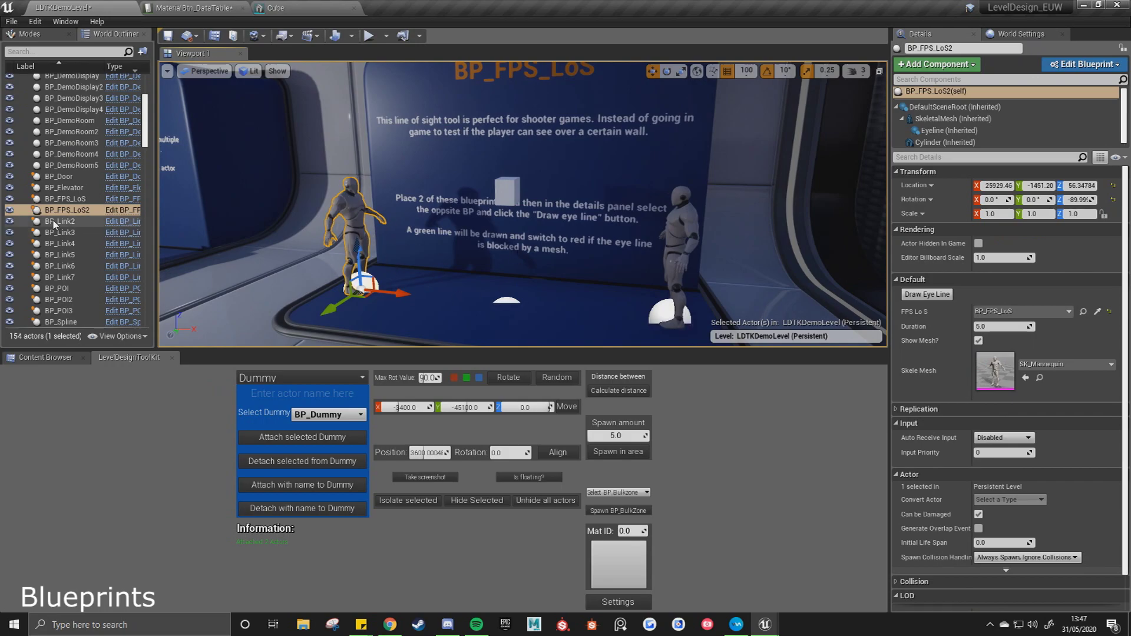
pyautogui.click(1098, 312)
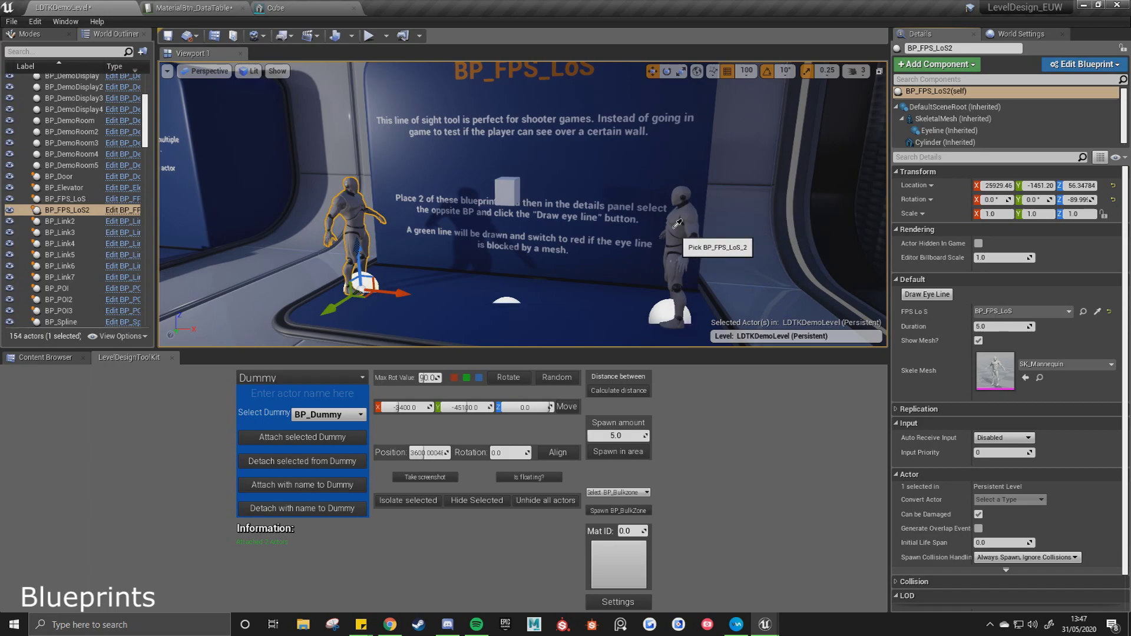
pyautogui.click(677, 223)
pyautogui.click(927, 294)
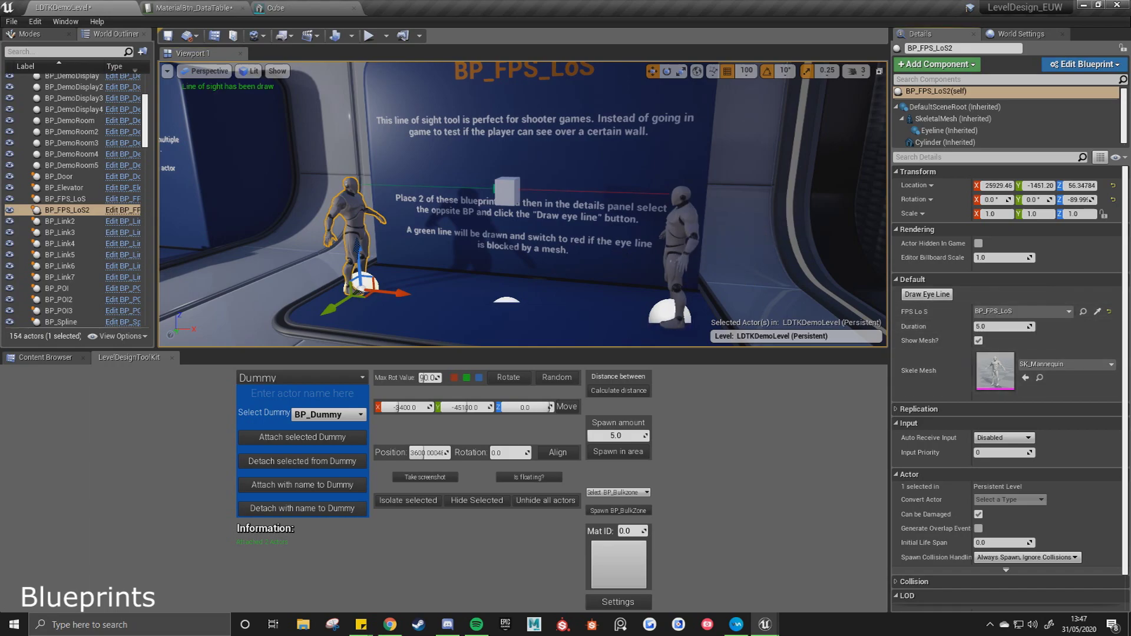
# Examine the eye line between the two mannequins where it meets the cube, redrawing it for another viewing angle.
pyautogui.scroll(5, 464, 177)
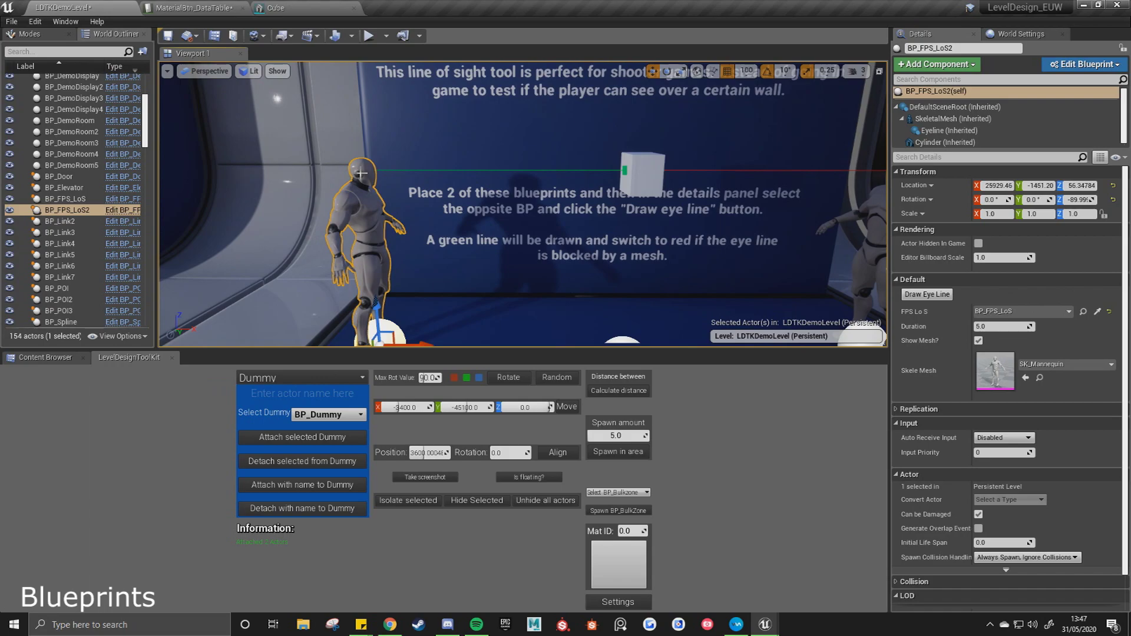
pyautogui.scroll(-5, 360, 174)
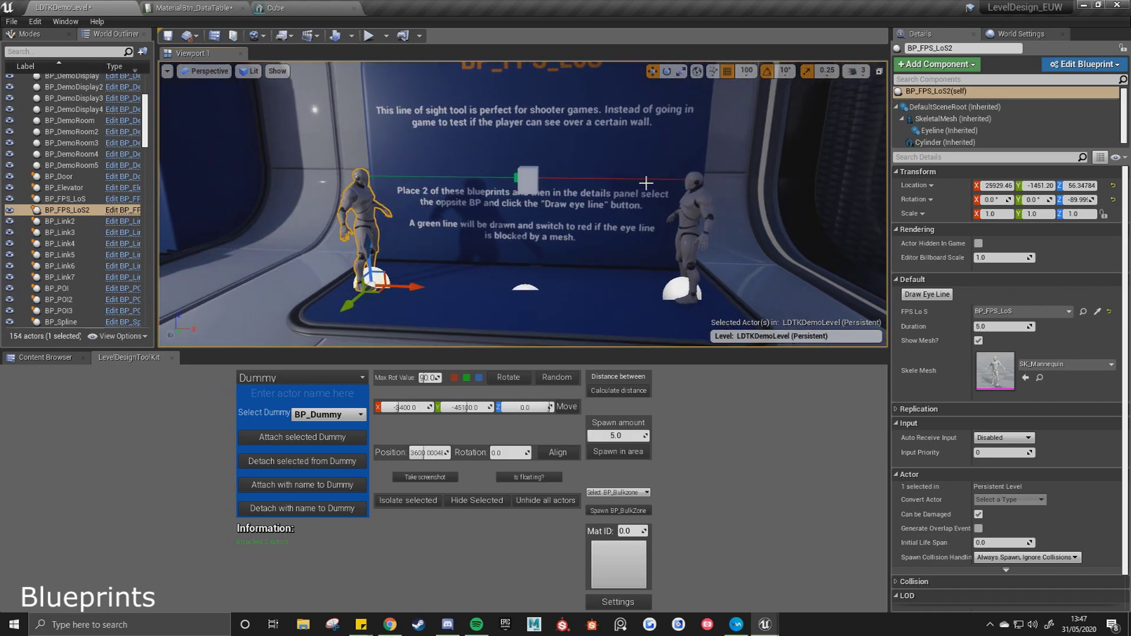
pyautogui.moveTo(691, 191); pyautogui.dragTo(745, 188, button='right')
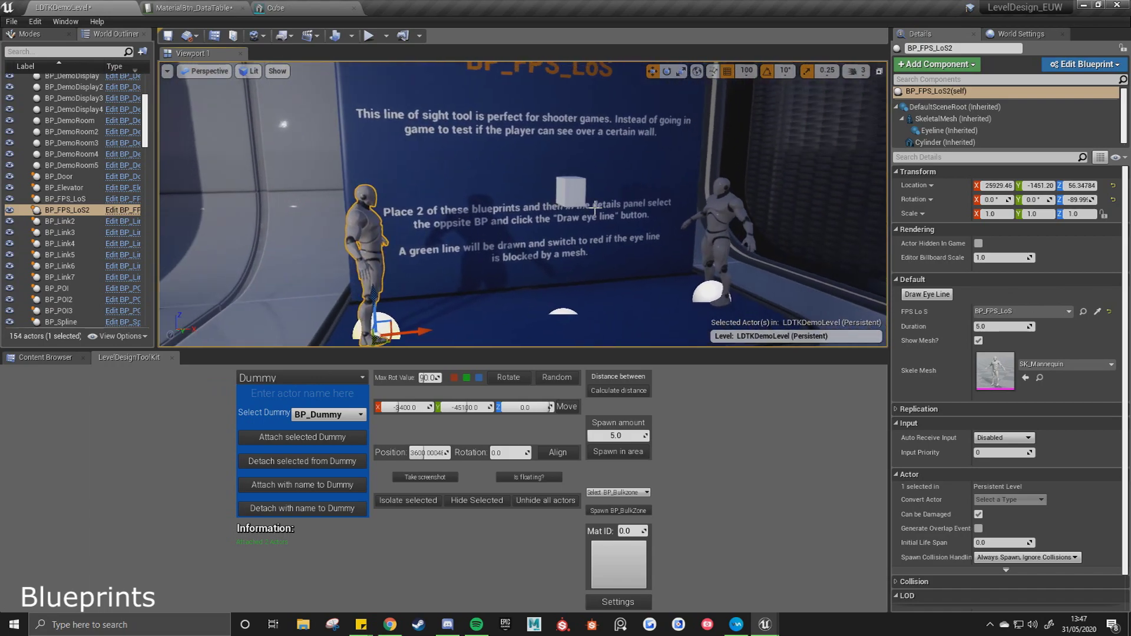
pyautogui.click(935, 298)
pyautogui.press('d')
pyautogui.moveTo(505, 189); pyautogui.dragTo(453, 189, button='right')
pyautogui.moveTo(528, 186); pyautogui.dragTo(513, 186, button='right')
pyautogui.moveTo(618, 230); pyautogui.dragTo(619, 228, button='right')
pyautogui.press('a')
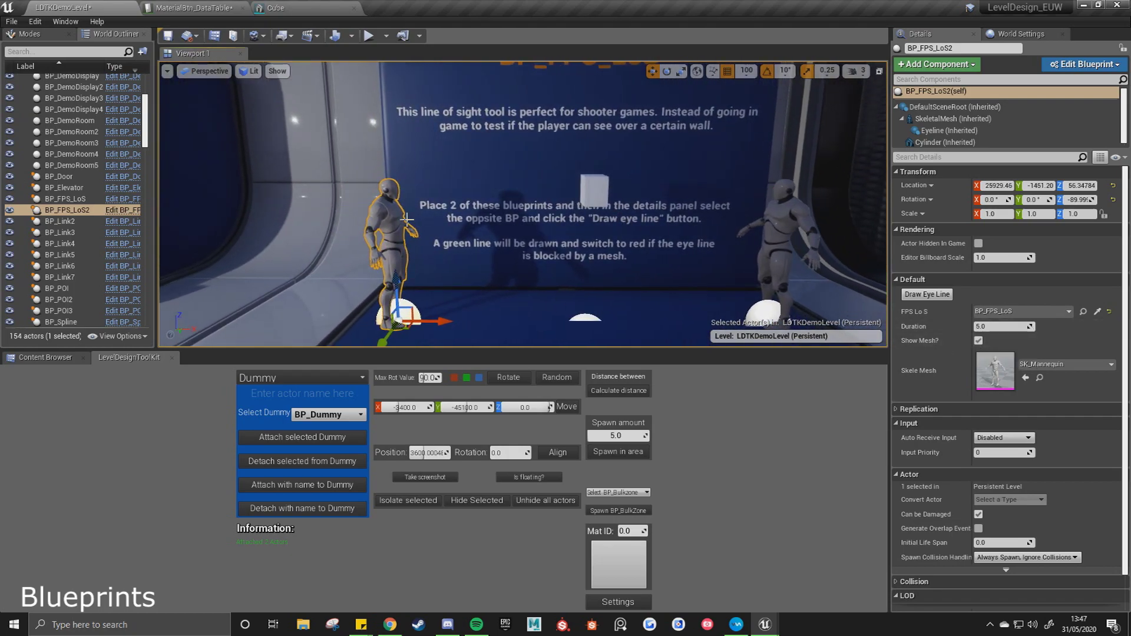
# Turn off Show Mesh on BP_FPS_LoS2, redraw its eye line, and toggle Show Mesh again.
pyautogui.press('s')
pyautogui.moveTo(789, 322); pyautogui.dragTo(824, 333, button='right')
pyautogui.press('s')
pyautogui.click(979, 341)
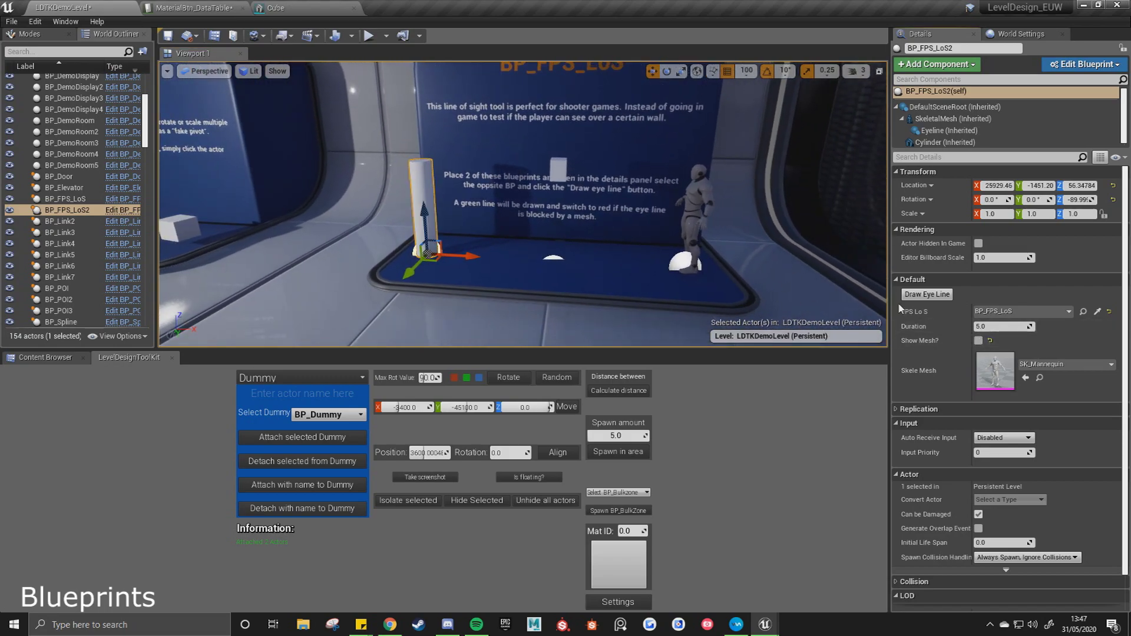
pyautogui.click(932, 295)
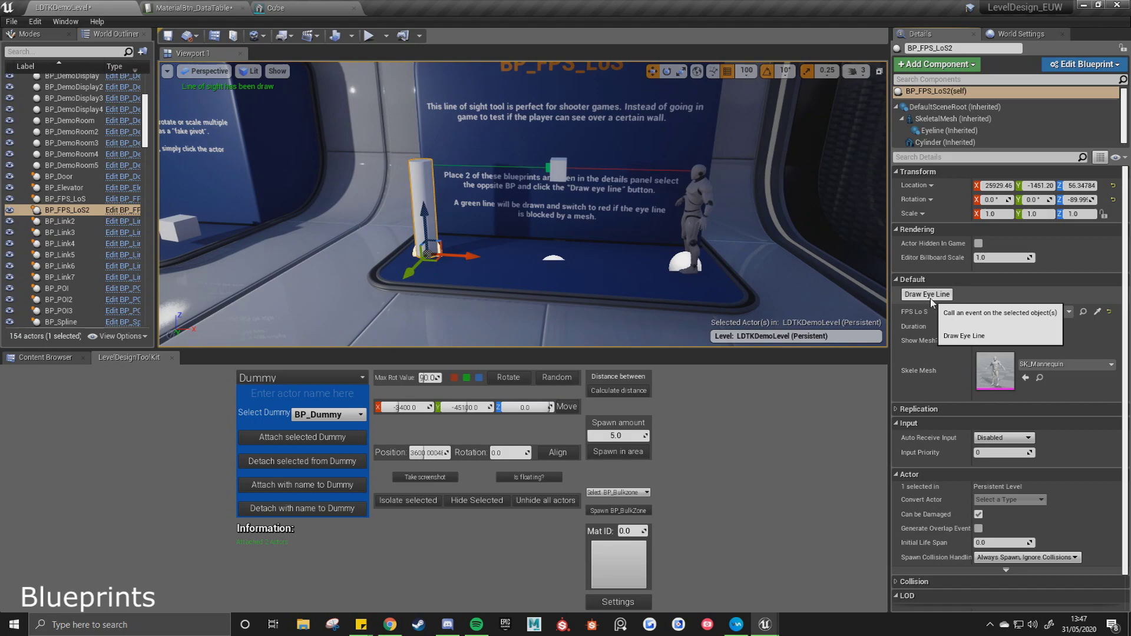
pyautogui.click(978, 341)
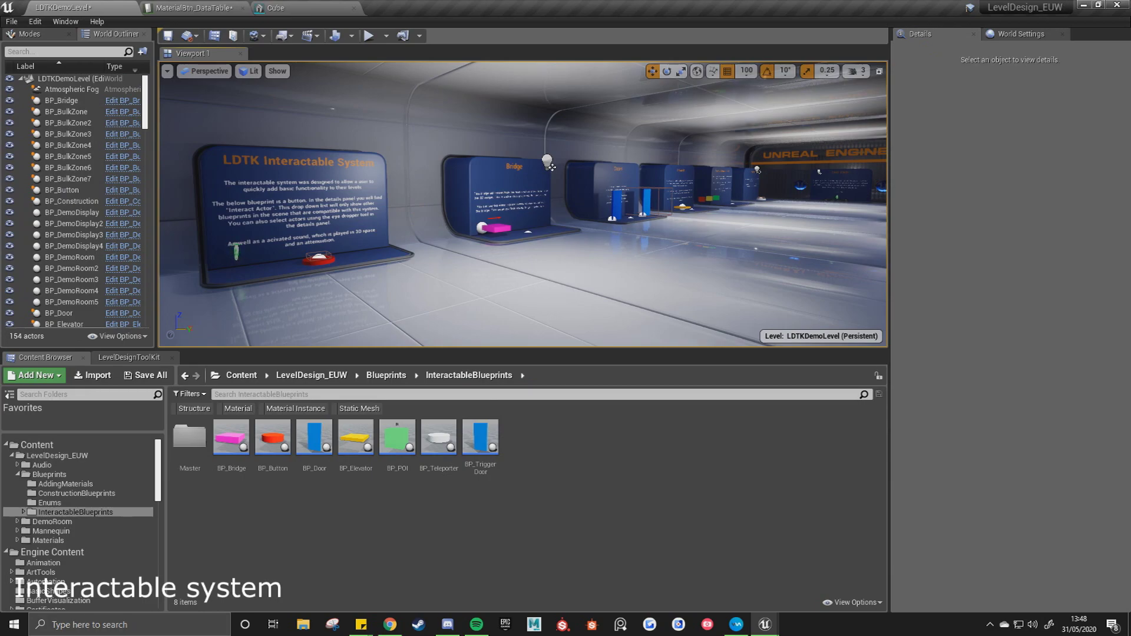
# Select the BP_Button actor at the LDTK Interactable System display and review the actors available as its Interact Actor.
pyautogui.moveTo(451, 276); pyautogui.dragTo(409, 274, button='right')
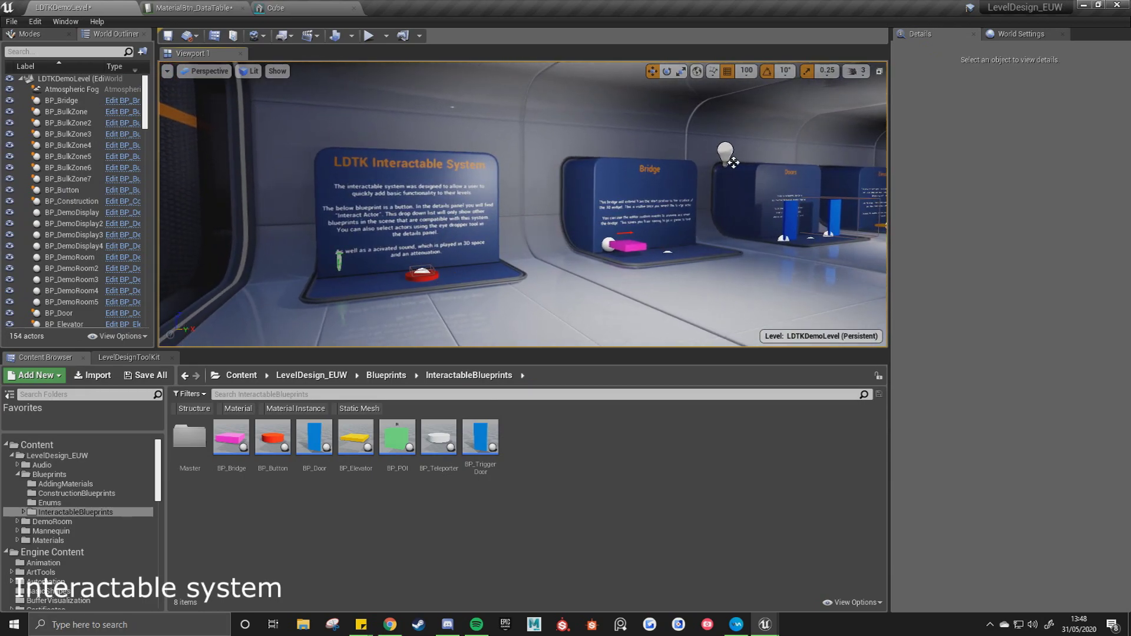
pyautogui.moveTo(733, 162); pyautogui.dragTo(695, 177, button='right')
pyautogui.click(501, 255)
pyautogui.click(1015, 313)
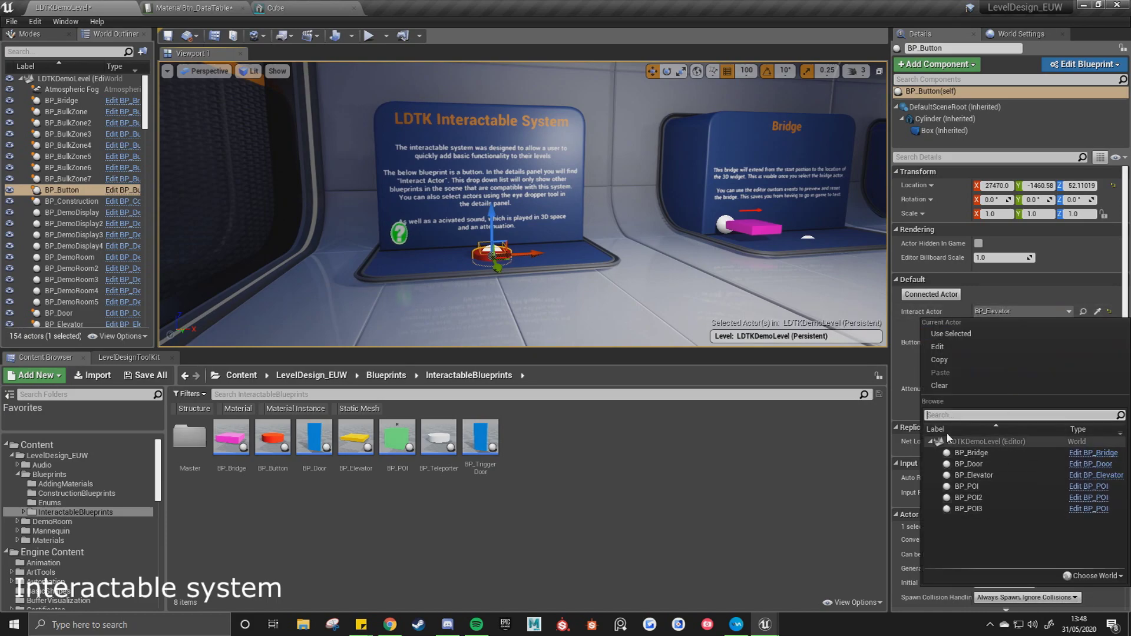
pyautogui.moveTo(546, 270); pyautogui.dragTo(498, 276, button='right')
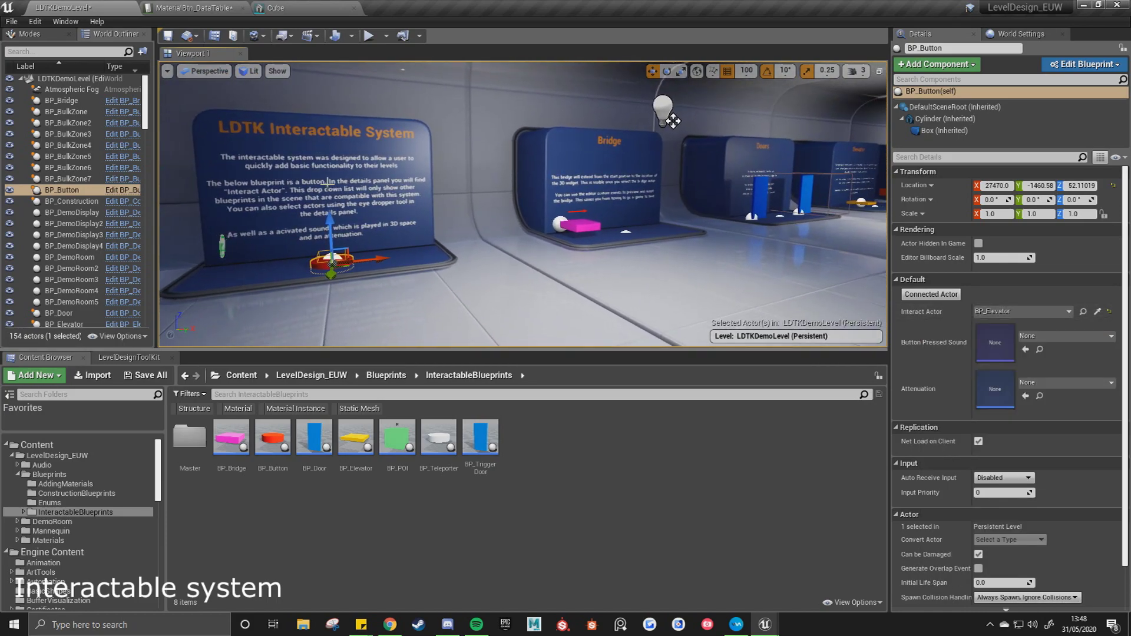
# Show BP_Button's connected actor and review the sound attenuation assets available for the button.
pyautogui.click(934, 294)
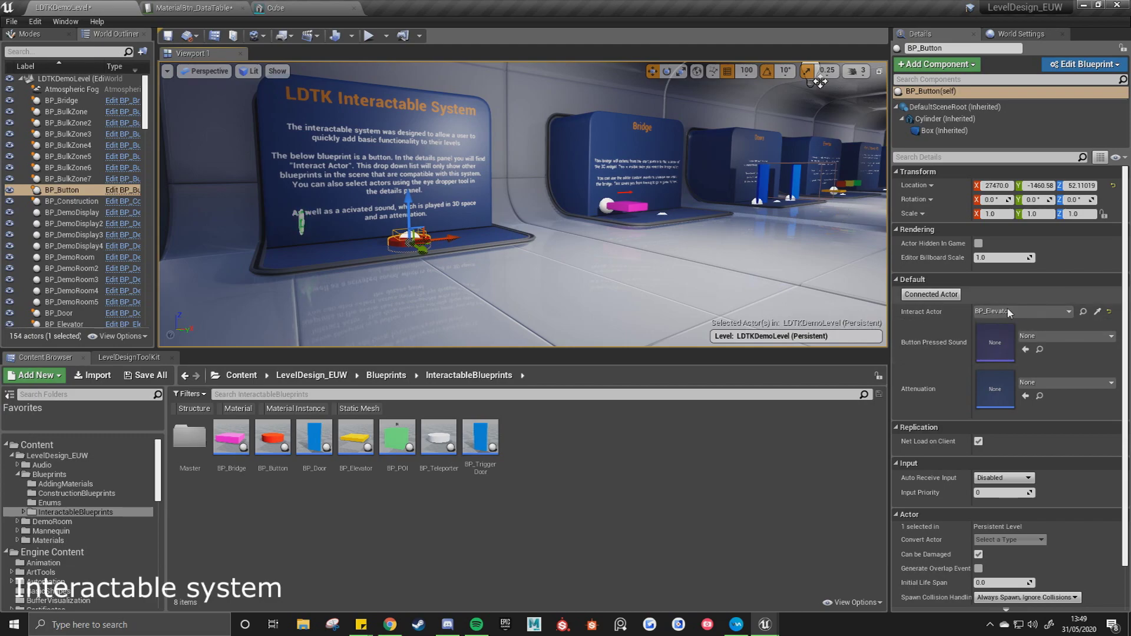
pyautogui.moveTo(760, 253); pyautogui.dragTo(737, 253, button='right')
pyautogui.moveTo(850, 200); pyautogui.dragTo(879, 187, button='right')
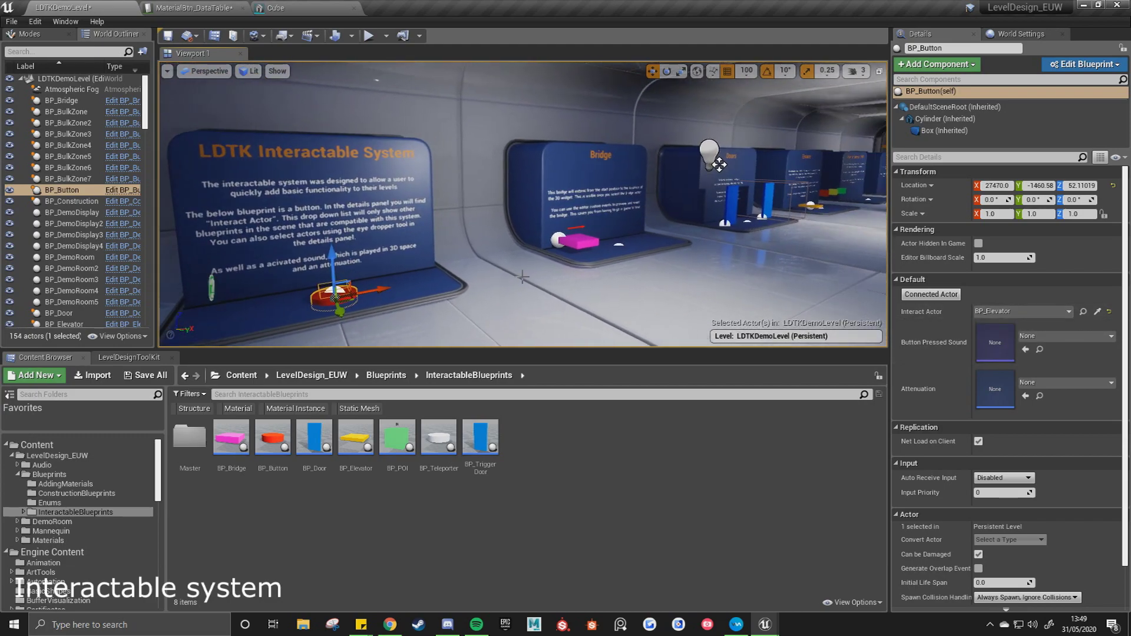
pyautogui.moveTo(658, 224); pyautogui.dragTo(697, 213, button='right')
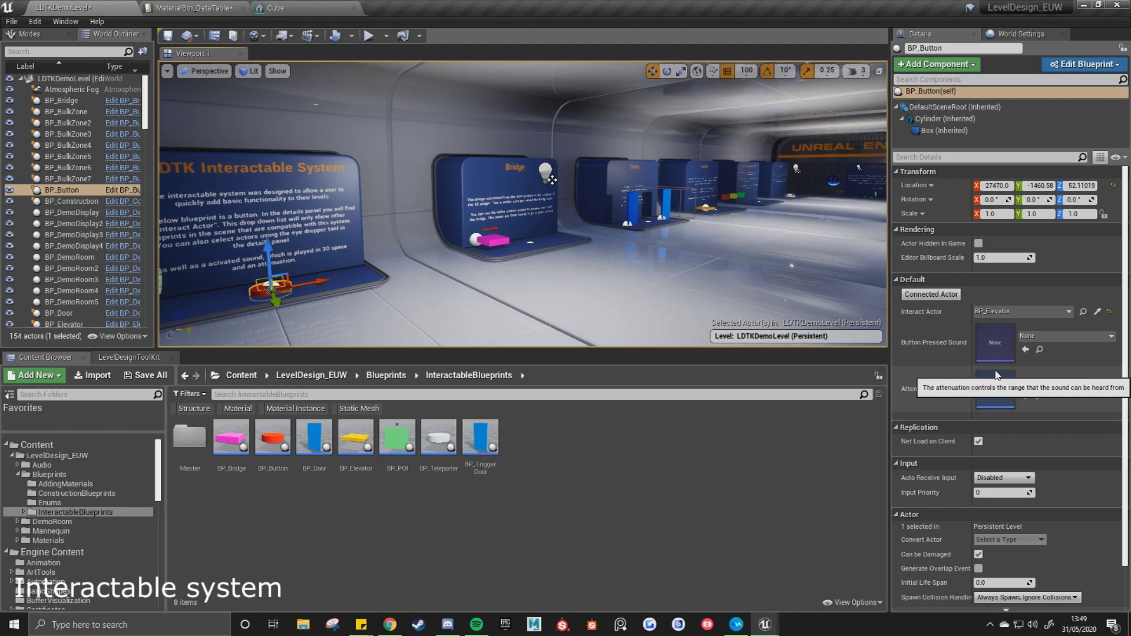
pyautogui.click(1084, 384)
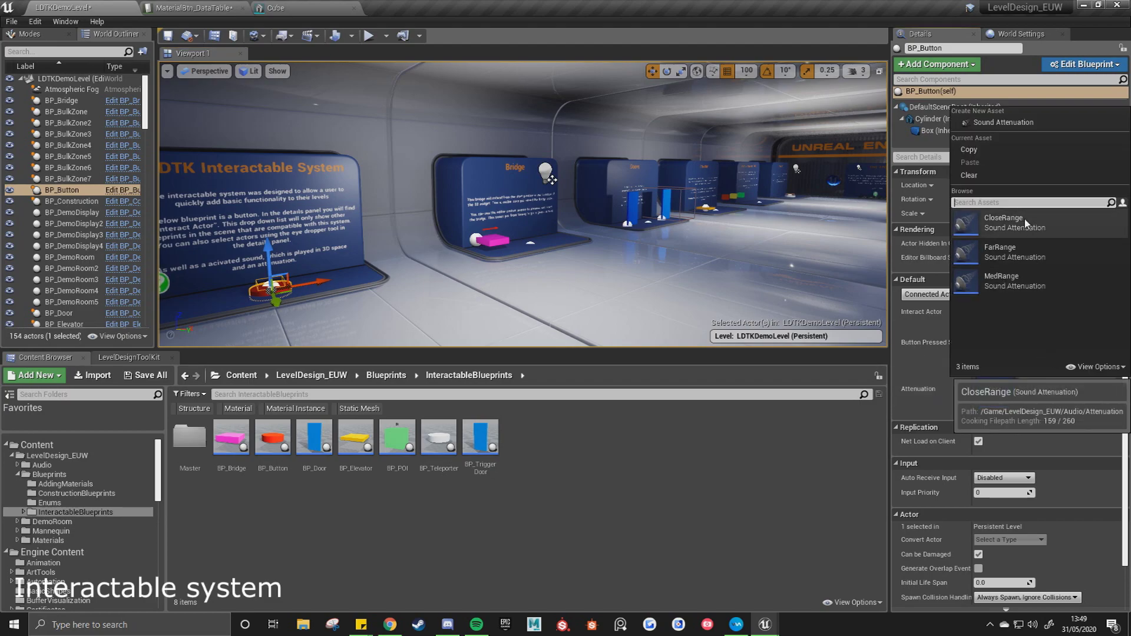
# Select the BP_Bridge actor and move its Distance widget along X to 700.
pyautogui.moveTo(534, 234)
pyautogui.mouseDown(button='right')
pyautogui.moveTo(454, 237)
pyautogui.moveTo(534, 234)
pyautogui.mouseUp(button='right')
pyautogui.press('d')
pyautogui.click(534, 234)
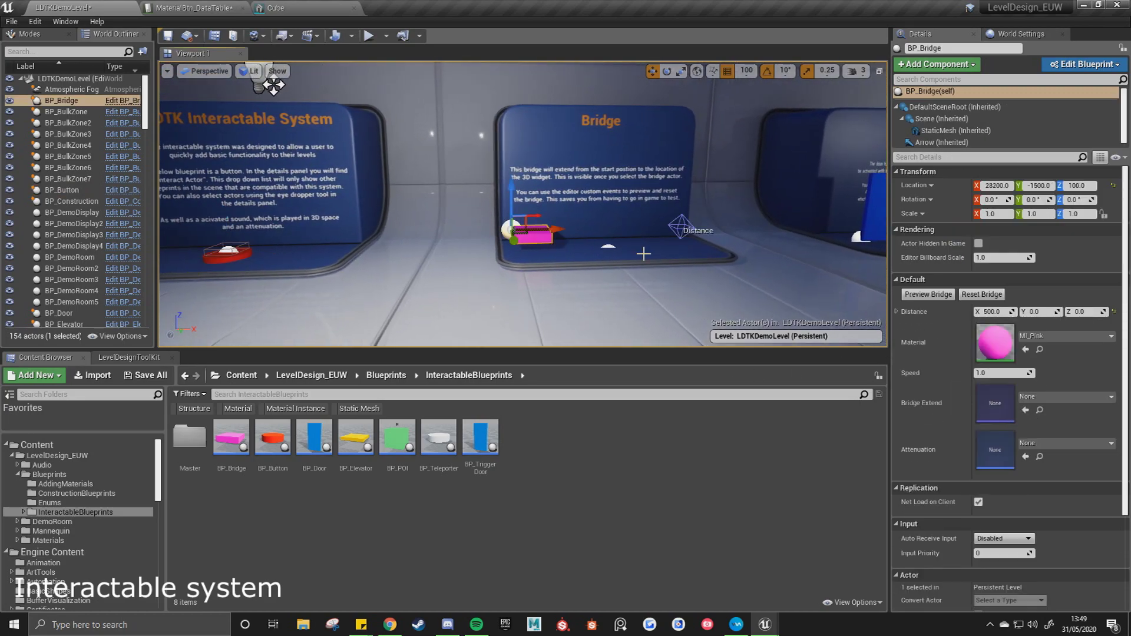
pyautogui.press('d')
pyautogui.press('w')
pyautogui.moveTo(644, 252); pyautogui.dragTo(648, 251, button='right')
pyautogui.click(667, 242)
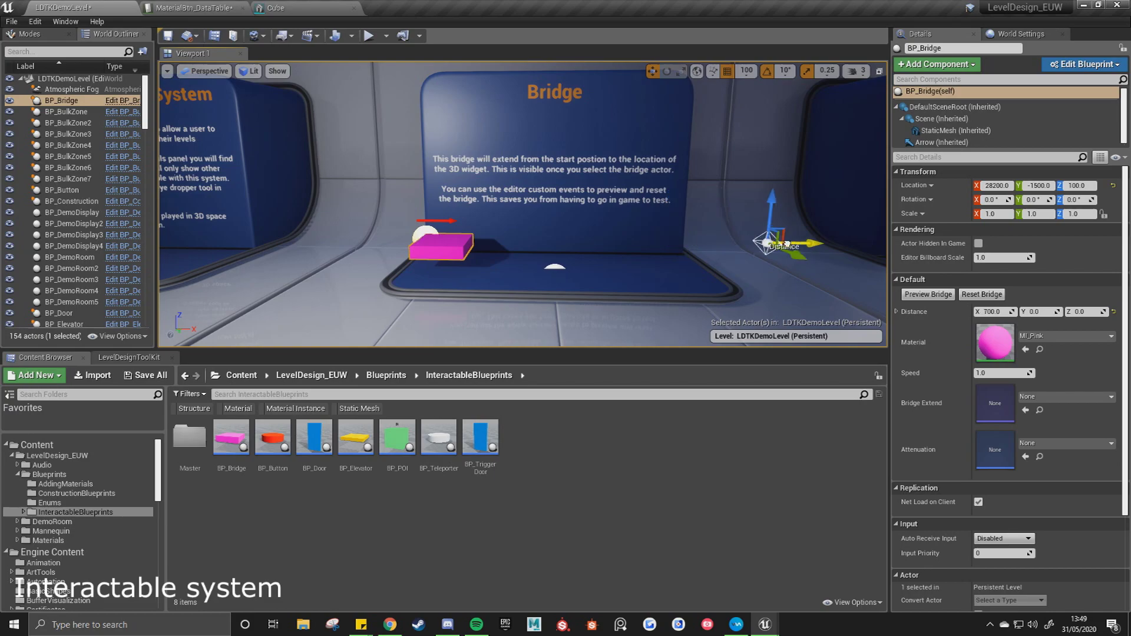
# Preview BP_Bridge extending with its Distance X at 500 and reset the bridge.
pyautogui.click(935, 295)
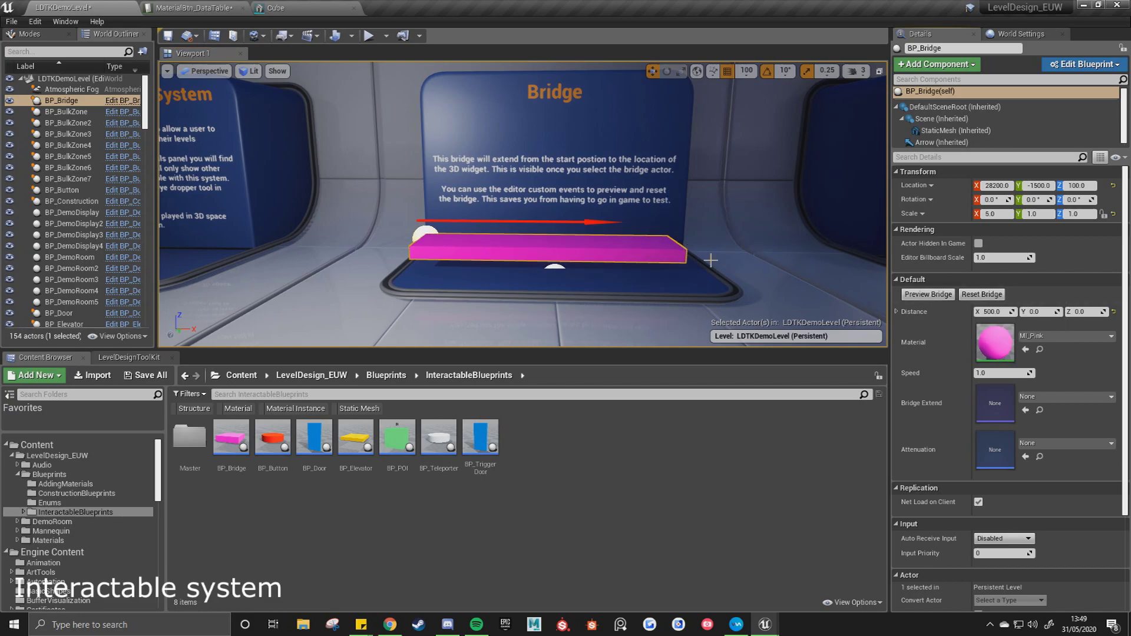
pyautogui.press('d')
pyautogui.moveTo(711, 260); pyautogui.dragTo(700, 261, button='right')
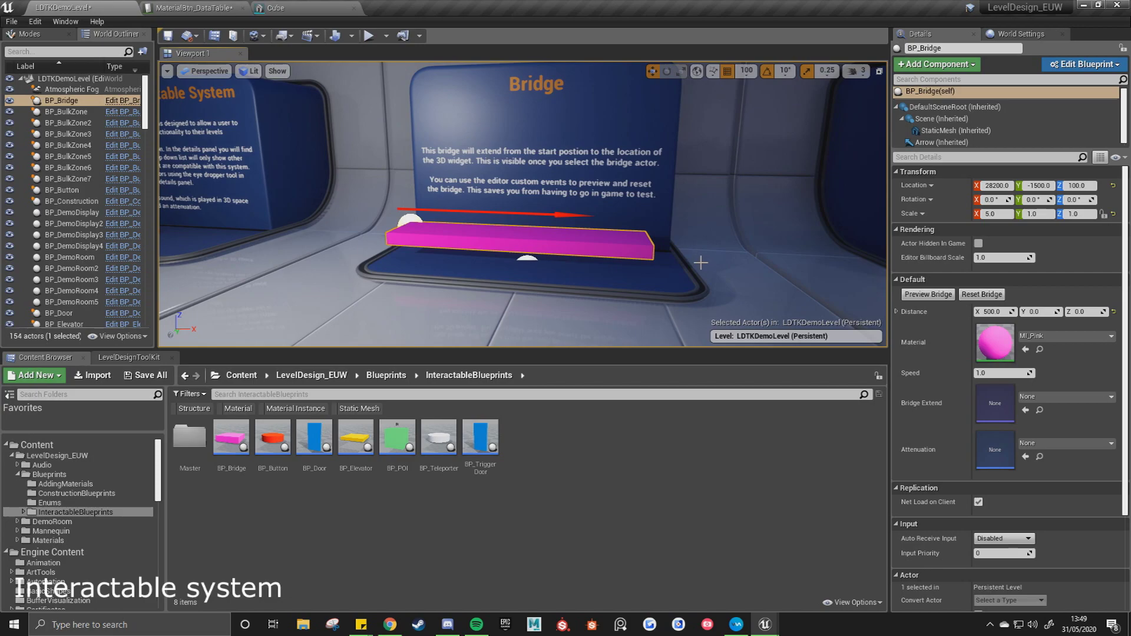
pyautogui.click(982, 295)
pyautogui.scroll(-6, 533, 253)
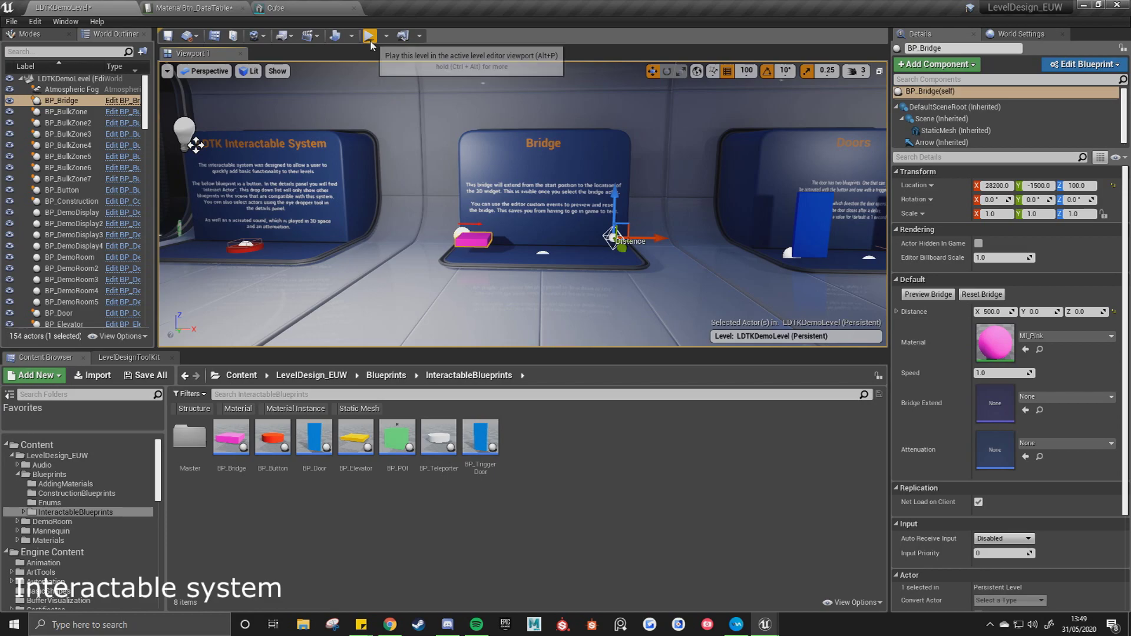
# Select BP_Door and BP_TriggerDoor in turn at the Doors display to review their opening and closing options.
pyautogui.press('w')
pyautogui.moveTo(543, 283); pyautogui.dragTo(521, 283, button='right')
pyautogui.press('d')
pyautogui.moveTo(658, 255); pyautogui.dragTo(684, 257, button='right')
pyautogui.press('w')
pyautogui.click(442, 209)
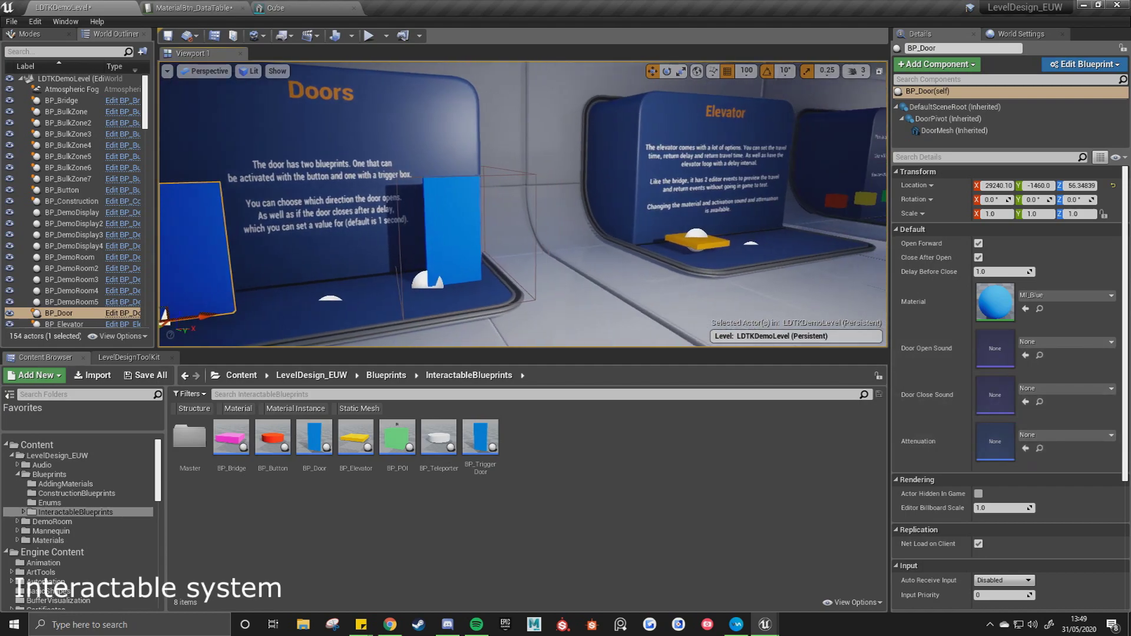
pyautogui.moveTo(512, 239); pyautogui.dragTo(433, 237, button='right')
pyautogui.click(522, 231)
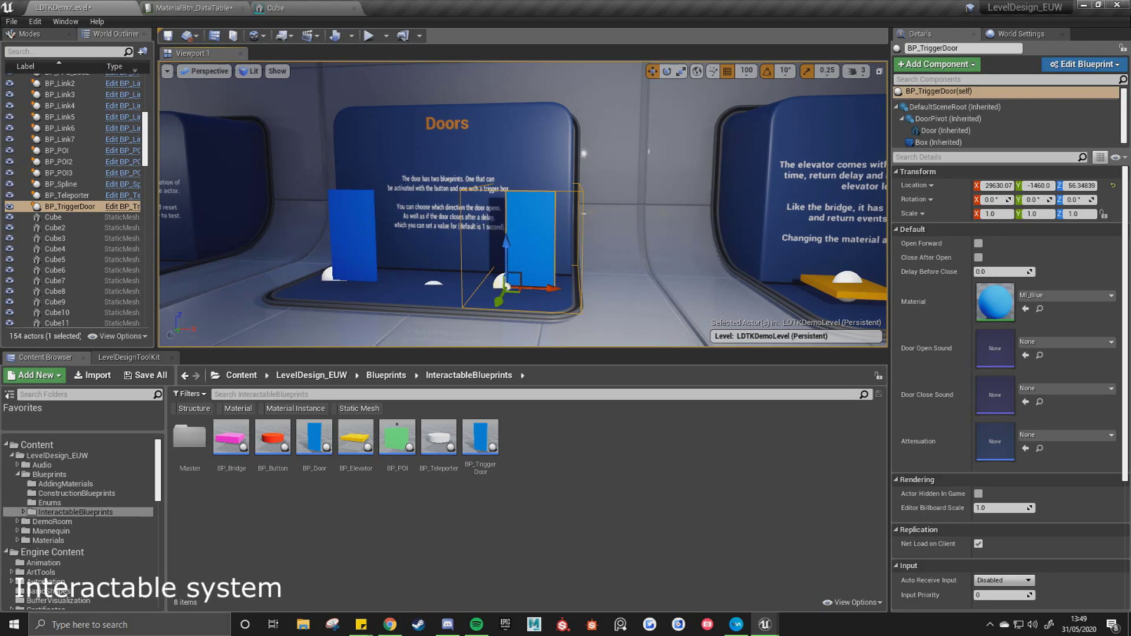
# Select the BP_Elevator actor and move its Distance to Move widget along X to about 1153.6.
pyautogui.moveTo(685, 216); pyautogui.dragTo(691, 217, button='right')
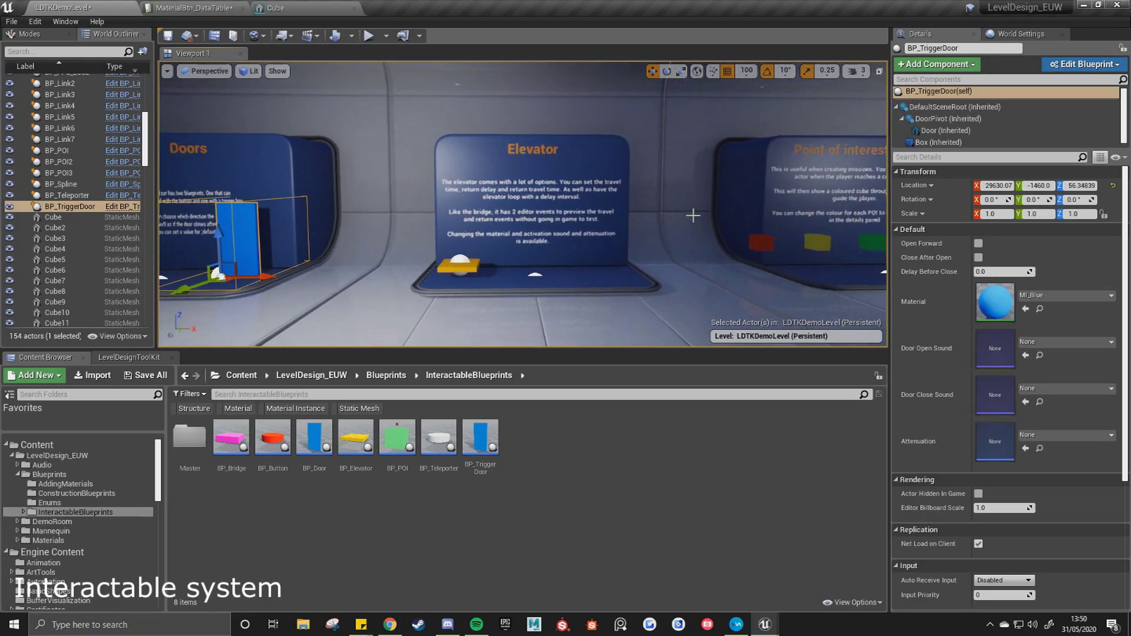
pyautogui.click(463, 263)
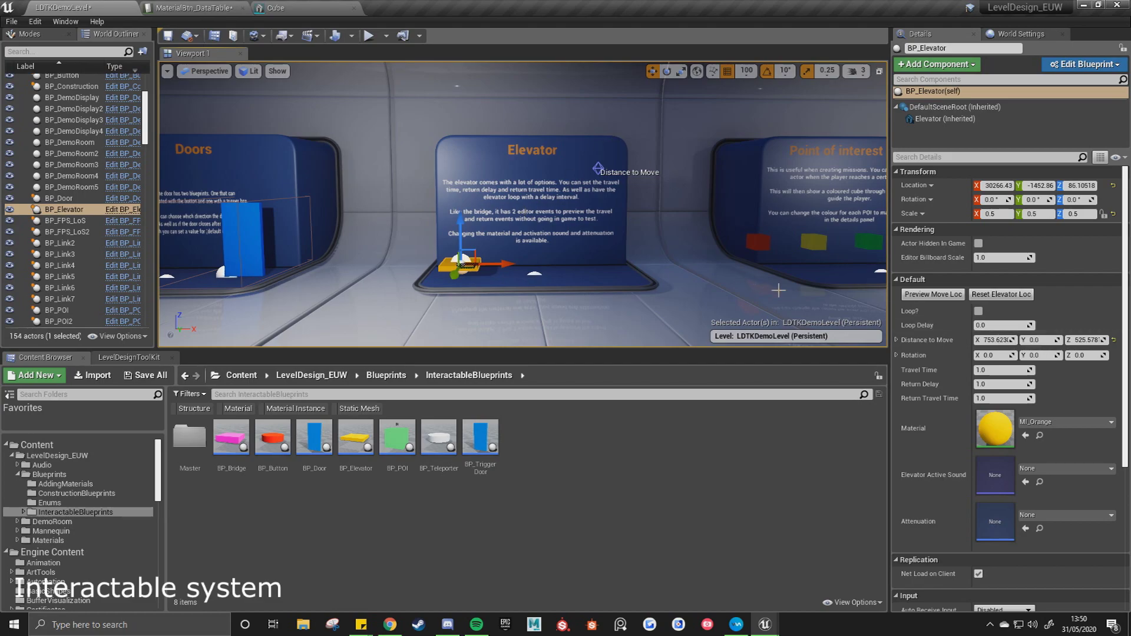
pyautogui.click(598, 168)
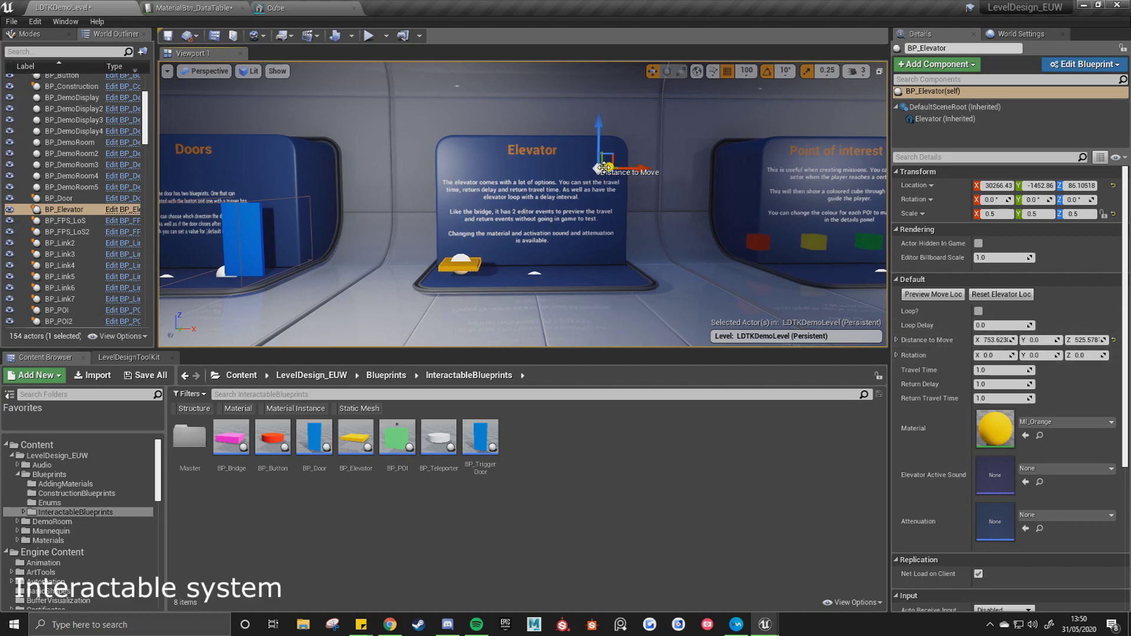
pyautogui.moveTo(598, 169); pyautogui.dragTo(689, 136)
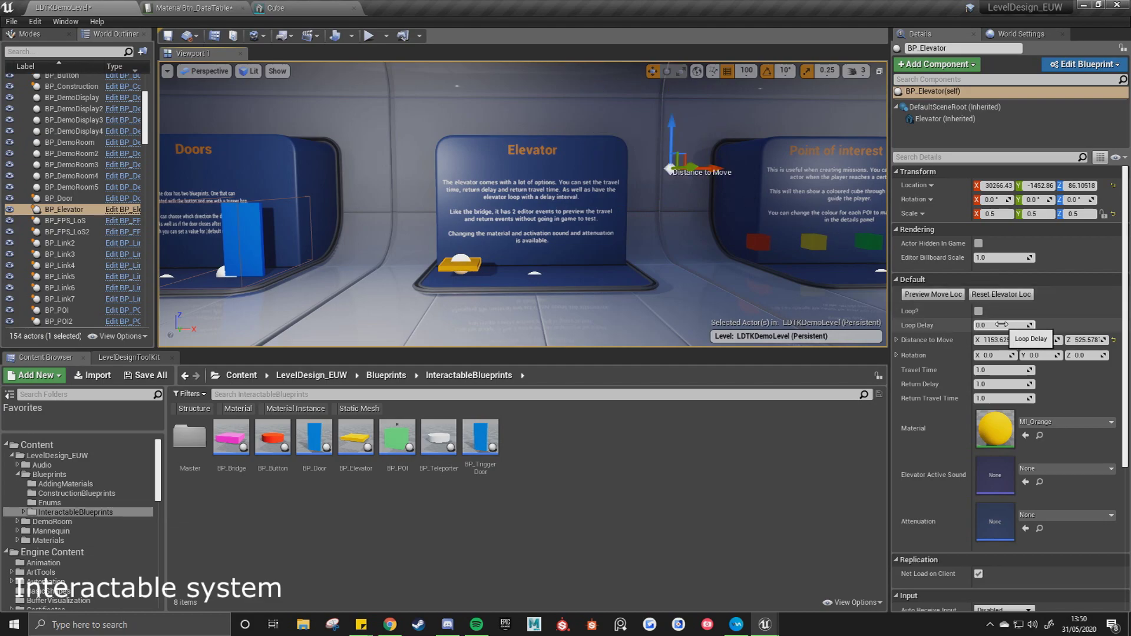
# Set the elevator's Z Rotation to 90, then preview its move location and reset the elevator.
pyautogui.click(1091, 356)
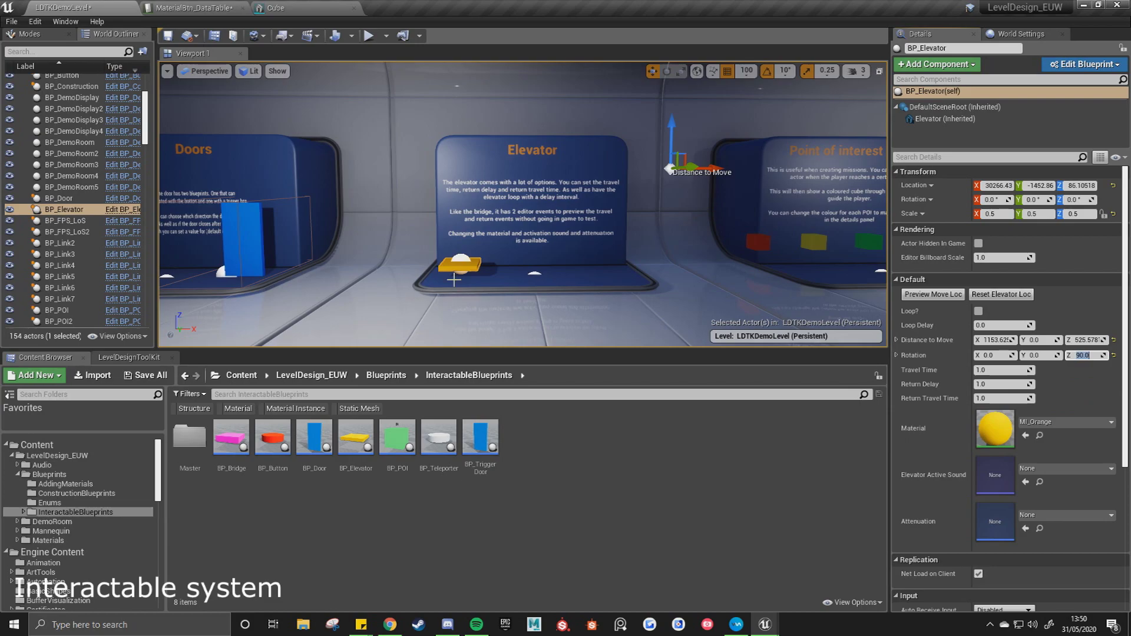
pyautogui.press('w')
pyautogui.moveTo(660, 291); pyautogui.dragTo(646, 290, button='right')
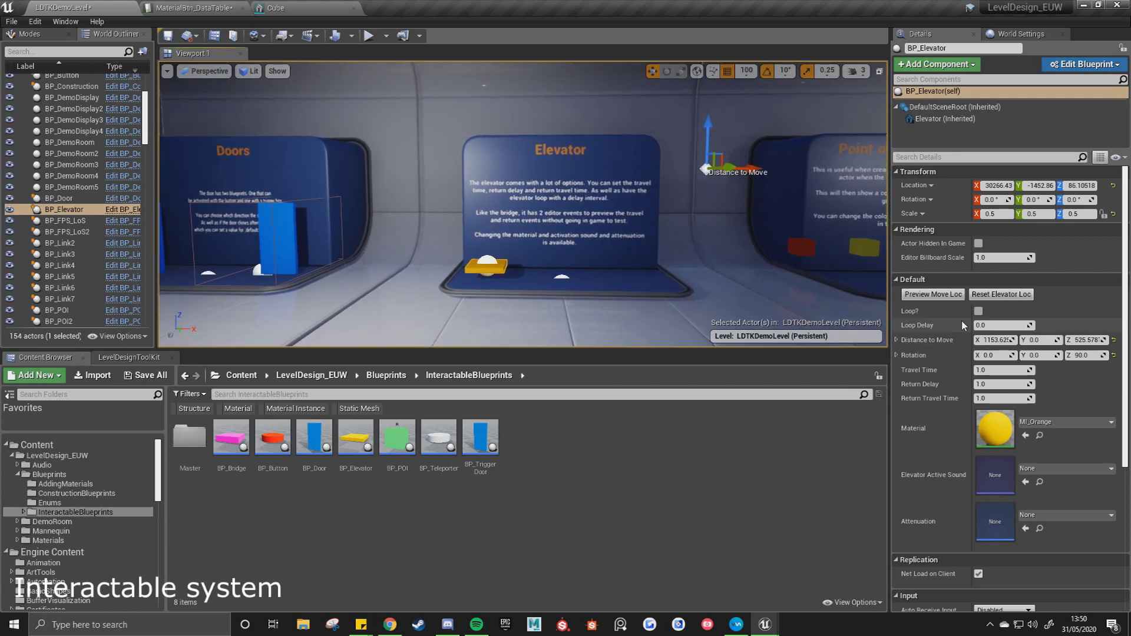
pyautogui.press('e')
pyautogui.moveTo(713, 241); pyautogui.dragTo(738, 254, button='right')
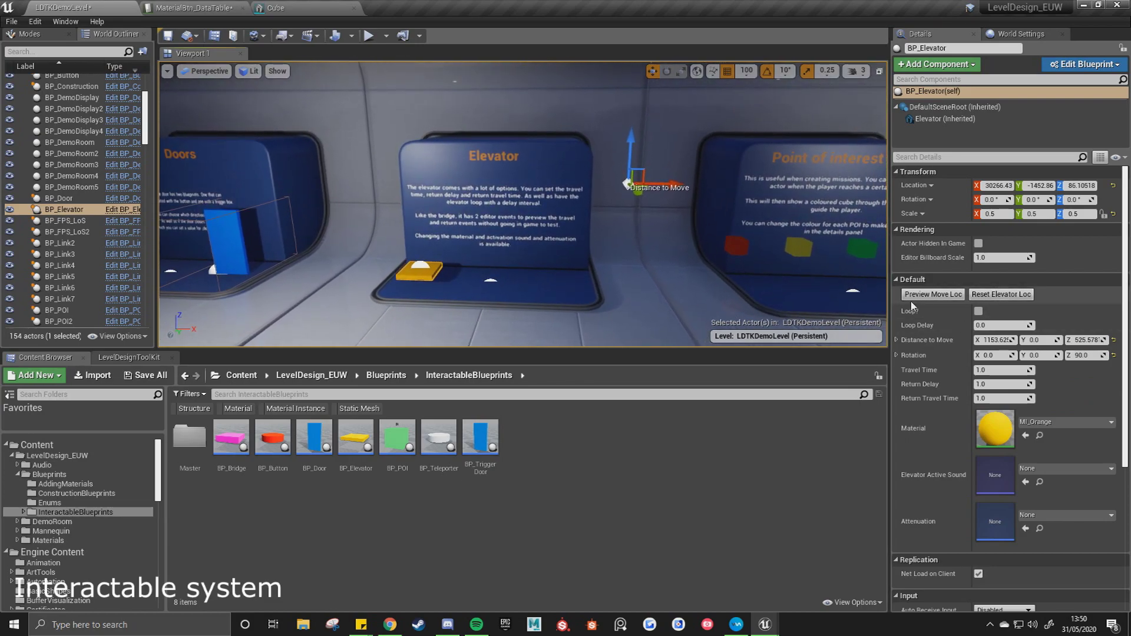
pyautogui.click(945, 296)
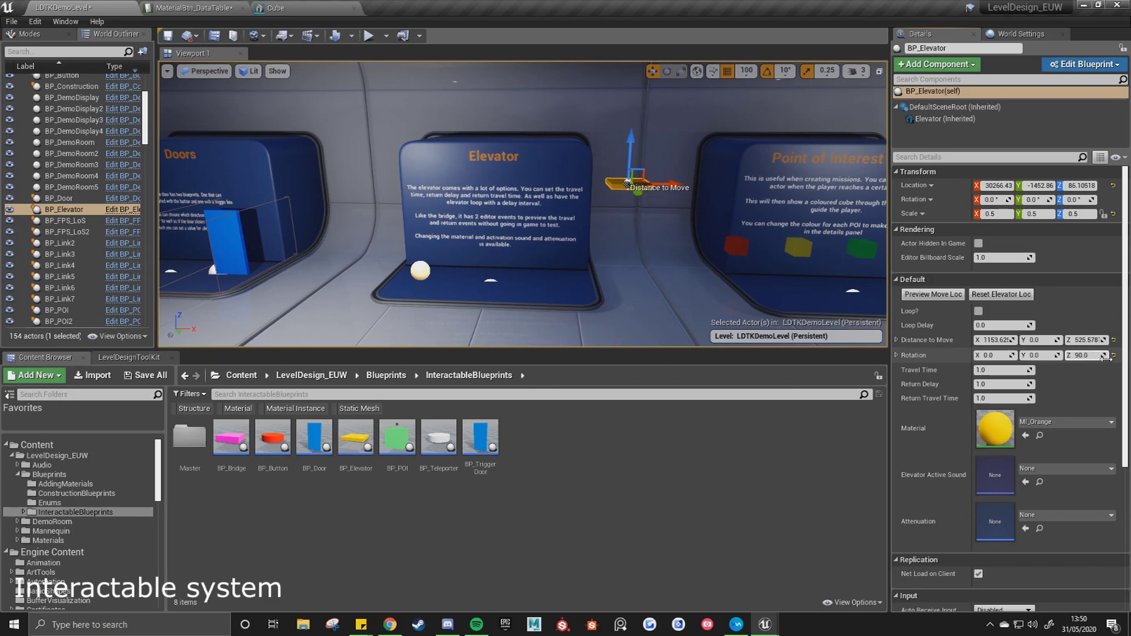
pyautogui.click(1021, 296)
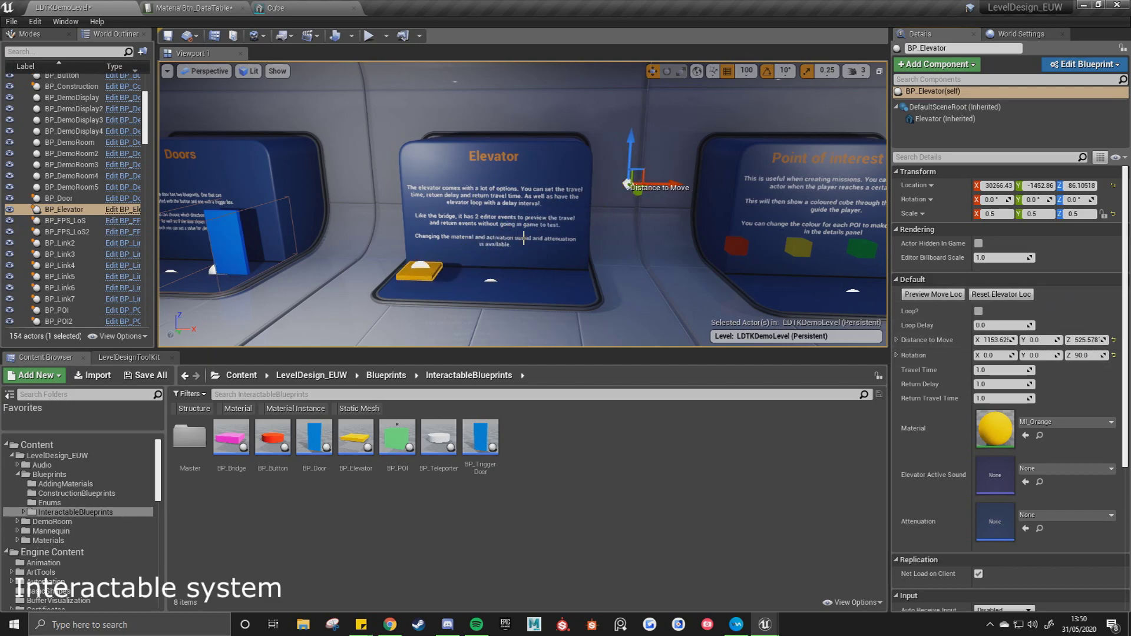
# Select the yellow BP_POI2 cube at the Point of interest display and change its Colour to orange.
pyautogui.moveTo(535, 243); pyautogui.dragTo(486, 257, button='right')
pyautogui.press('w')
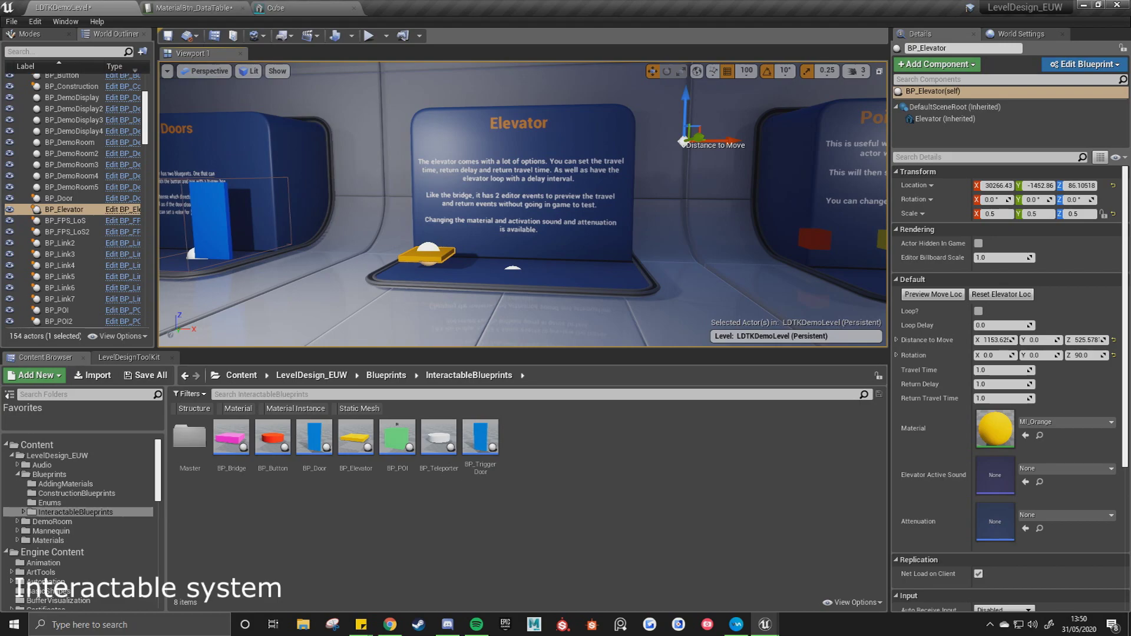
pyautogui.press('s')
pyautogui.moveTo(486, 257); pyautogui.dragTo(508, 260, button='right')
pyautogui.press('d')
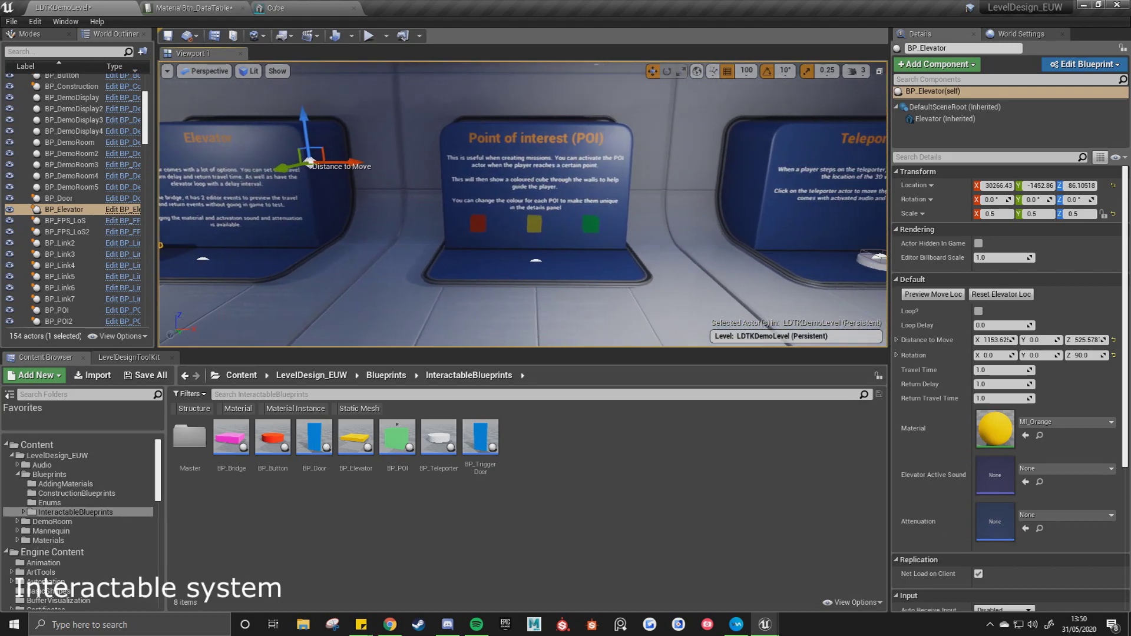
pyautogui.moveTo(536, 144); pyautogui.dragTo(535, 144, button='right')
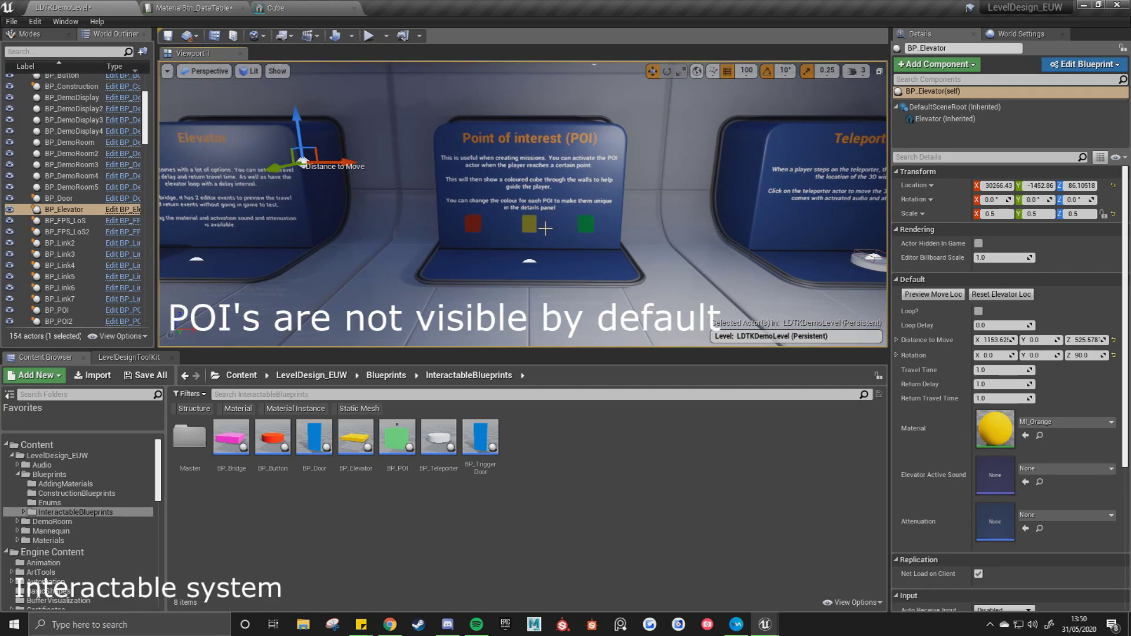
pyautogui.moveTo(547, 231); pyautogui.dragTo(641, 222, button='right')
pyautogui.press('w')
pyautogui.click(562, 213)
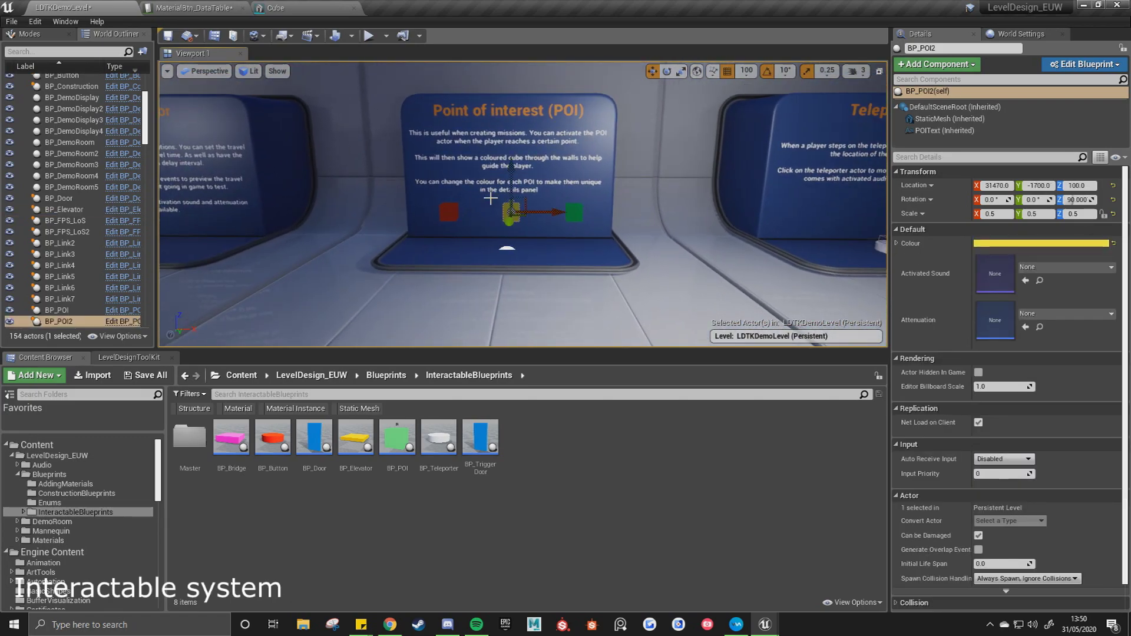
pyautogui.click(1009, 243)
pyautogui.moveTo(789, 362); pyautogui.dragTo(885, 380)
pyautogui.click(933, 529)
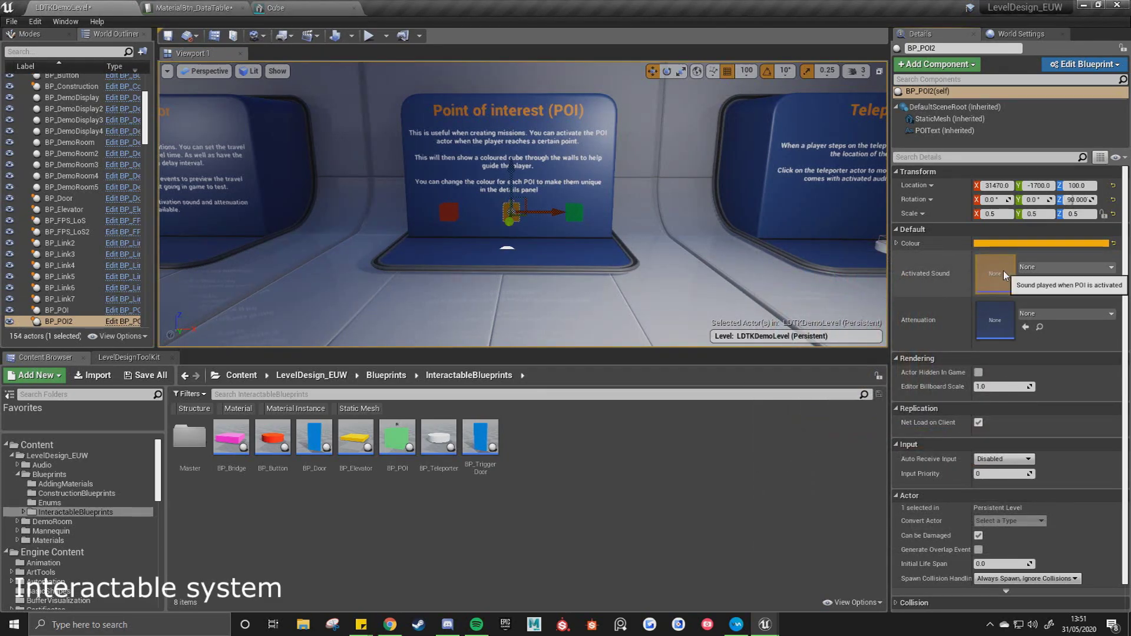
# Select the BP_Teleporter actor and move its TPlocation widget along X to about 301.4.
pyautogui.moveTo(589, 154); pyautogui.dragTo(630, 134, button='right')
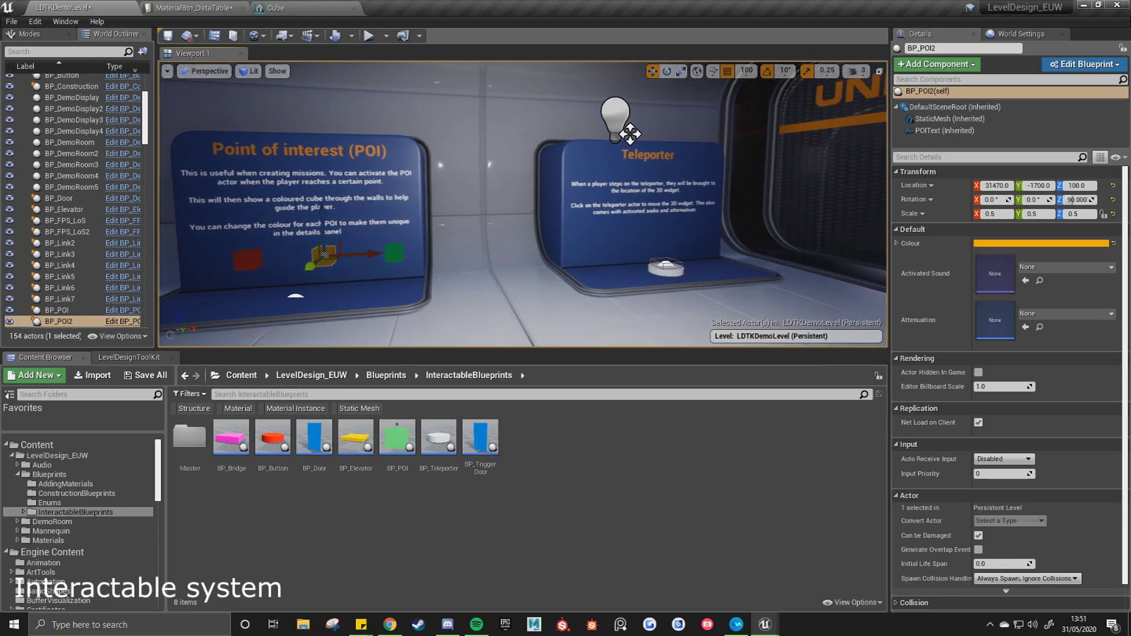
pyautogui.moveTo(522, 257)
pyautogui.mouseDown(button='right')
pyautogui.moveTo(639, 263)
pyautogui.moveTo(522, 257)
pyautogui.mouseUp(button='right')
pyautogui.press('d')
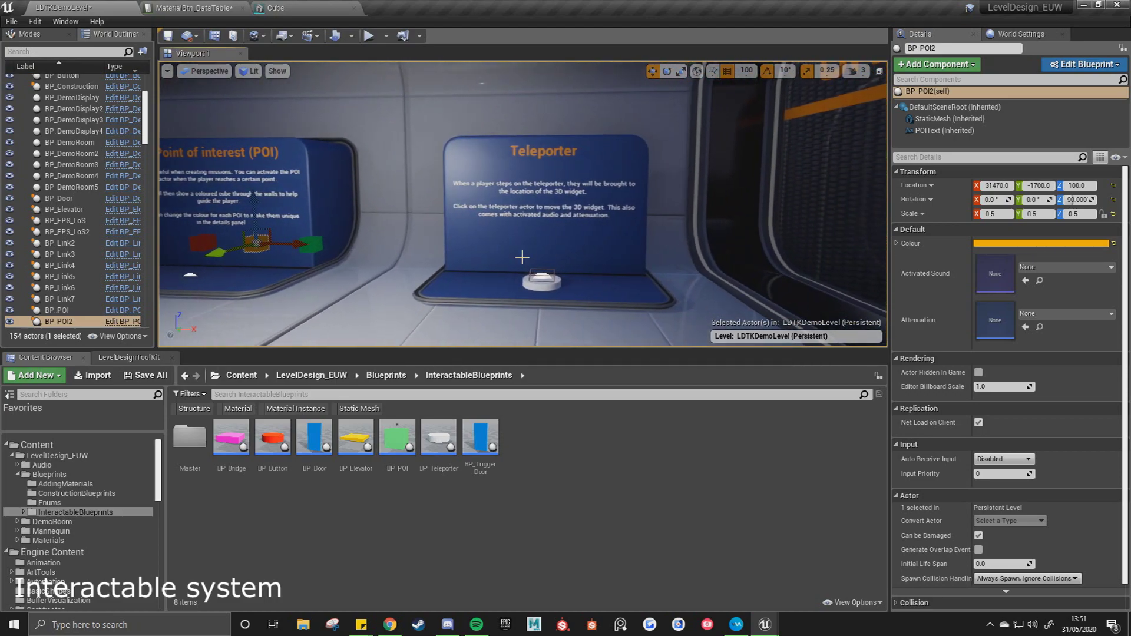
pyautogui.press('w')
pyautogui.moveTo(595, 272); pyautogui.dragTo(630, 272, button='right')
pyautogui.click(527, 274)
pyautogui.press('s')
pyautogui.moveTo(472, 240); pyautogui.dragTo(472, 239, button='right')
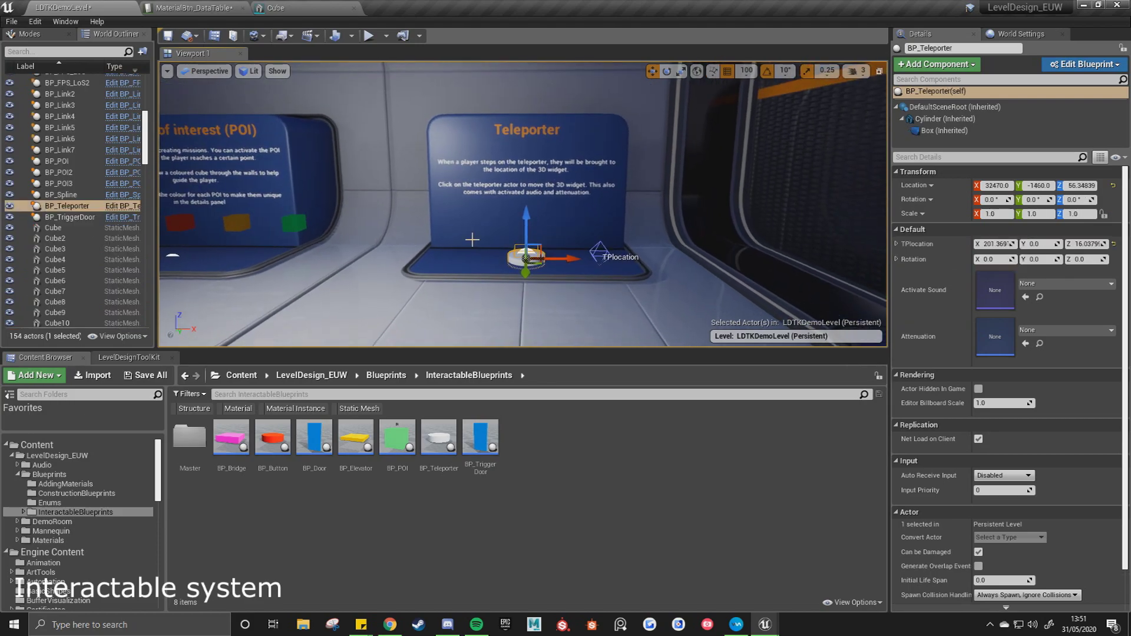
pyautogui.click(602, 253)
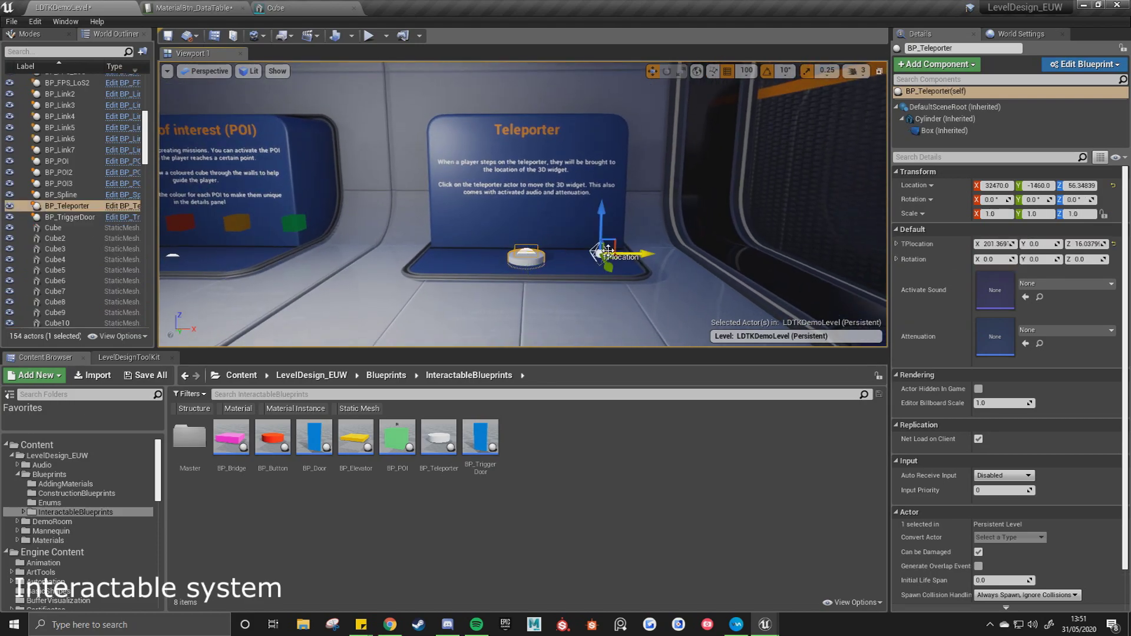
pyautogui.moveTo(614, 243); pyautogui.dragTo(671, 238)
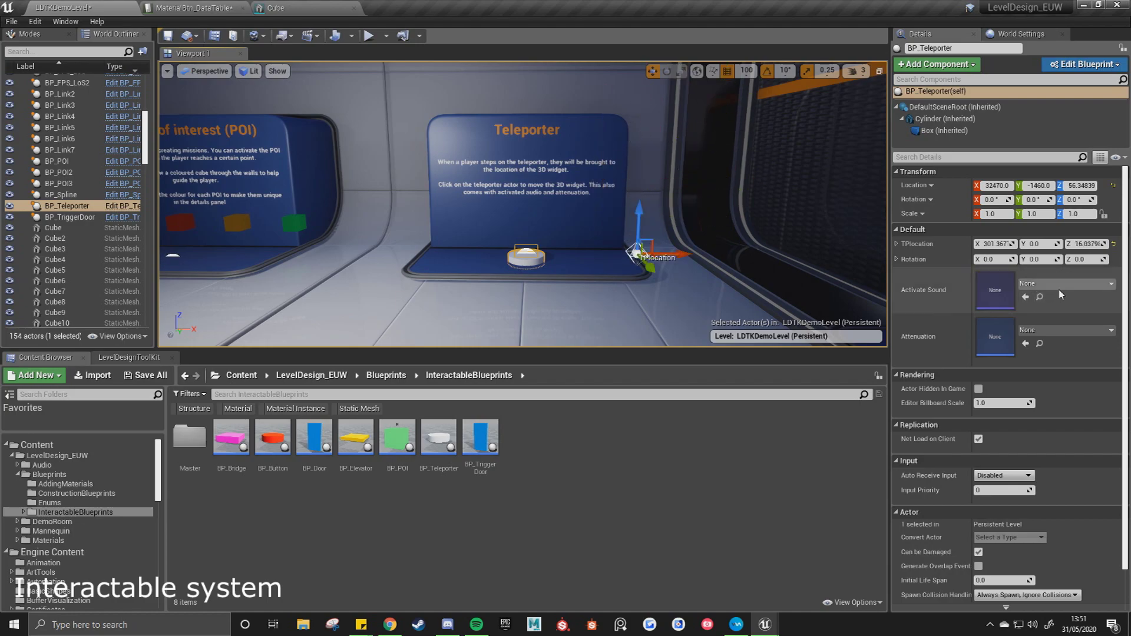
# Turn on Coloured Backgrounds in the Level Design Tool Kit settings and return to the tools.
pyautogui.moveTo(707, 200); pyautogui.dragTo(872, 215, button='right')
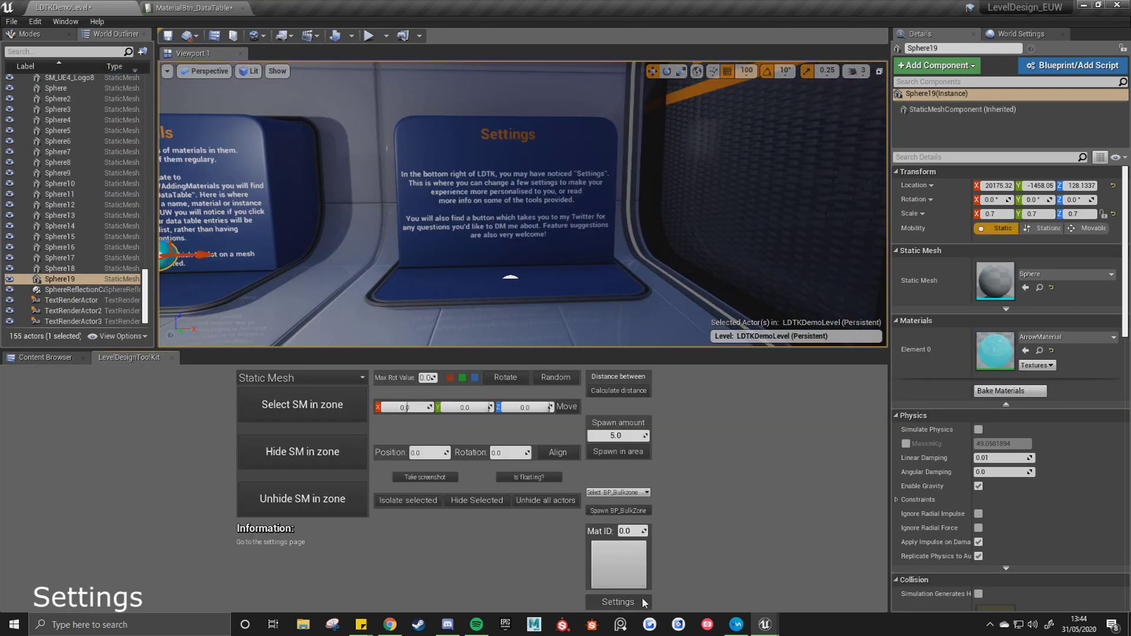
pyautogui.click(642, 601)
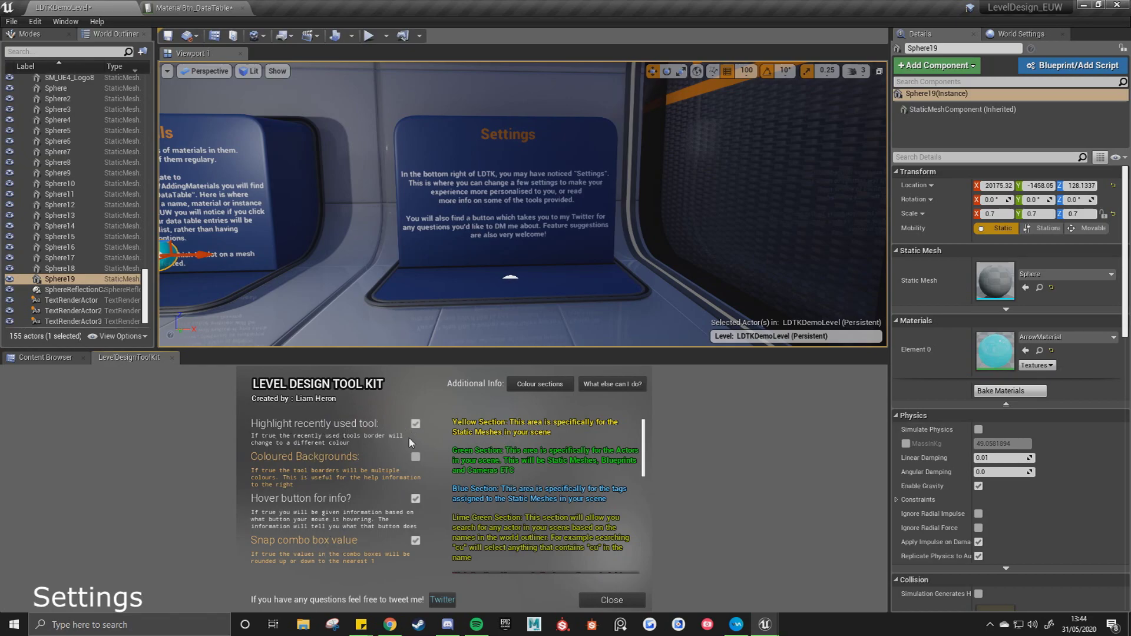
pyautogui.click(415, 458)
pyautogui.click(611, 600)
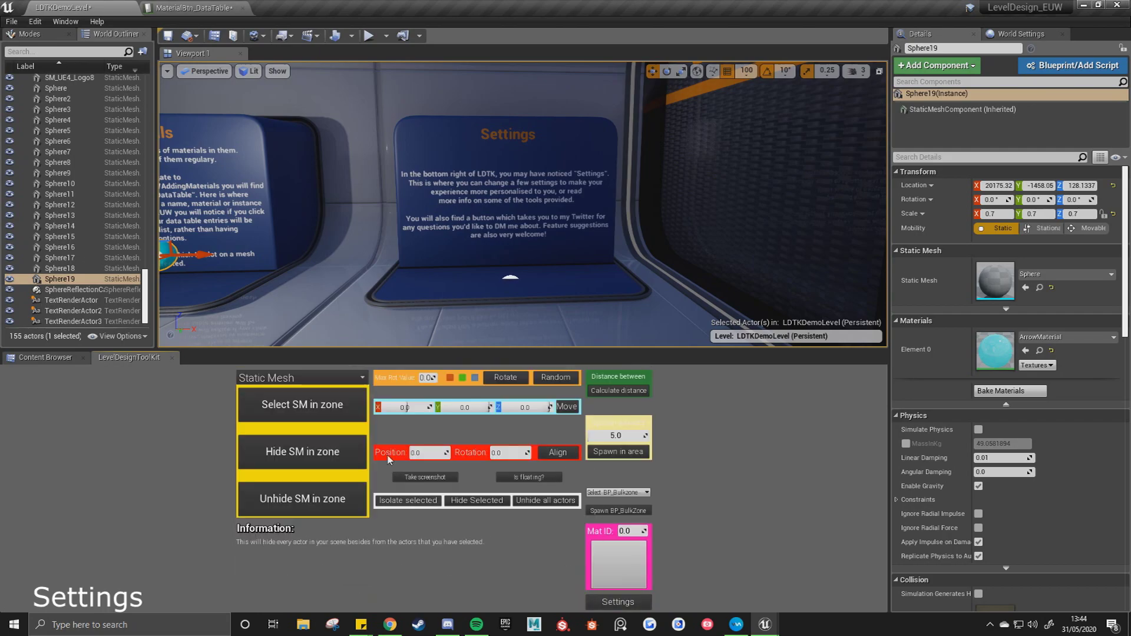
# Turn Coloured Backgrounds off again in the toolkit settings and return to the tools.
pyautogui.click(626, 605)
pyautogui.click(415, 458)
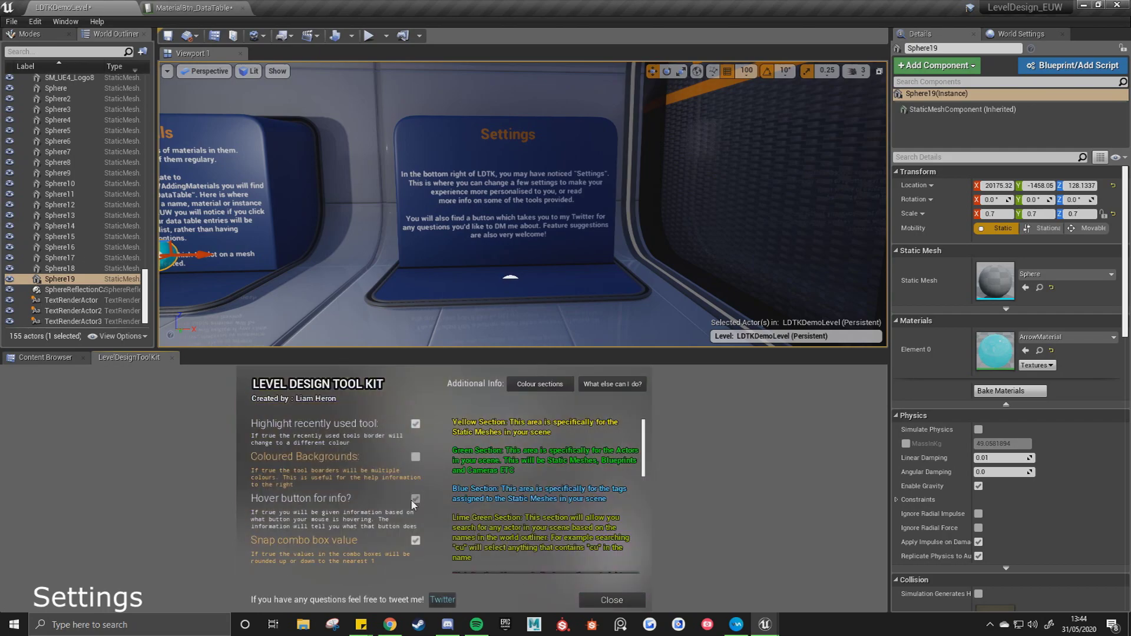
pyautogui.click(606, 599)
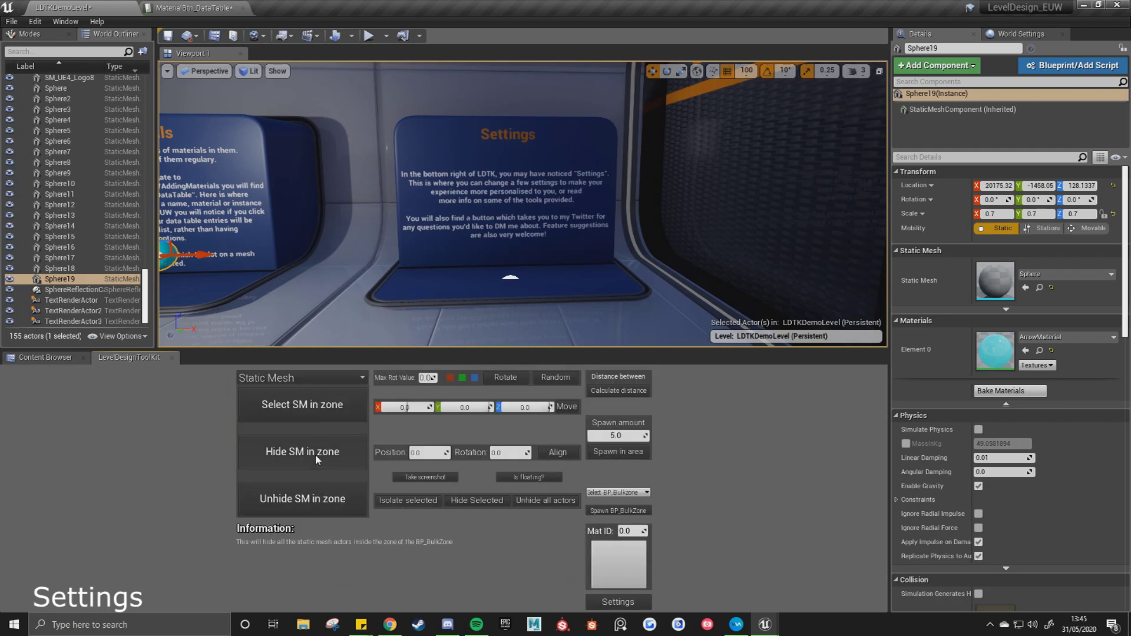
# Turn off Hover button for info in the toolkit settings and set Max Rot Value to 90.
pyautogui.click(603, 600)
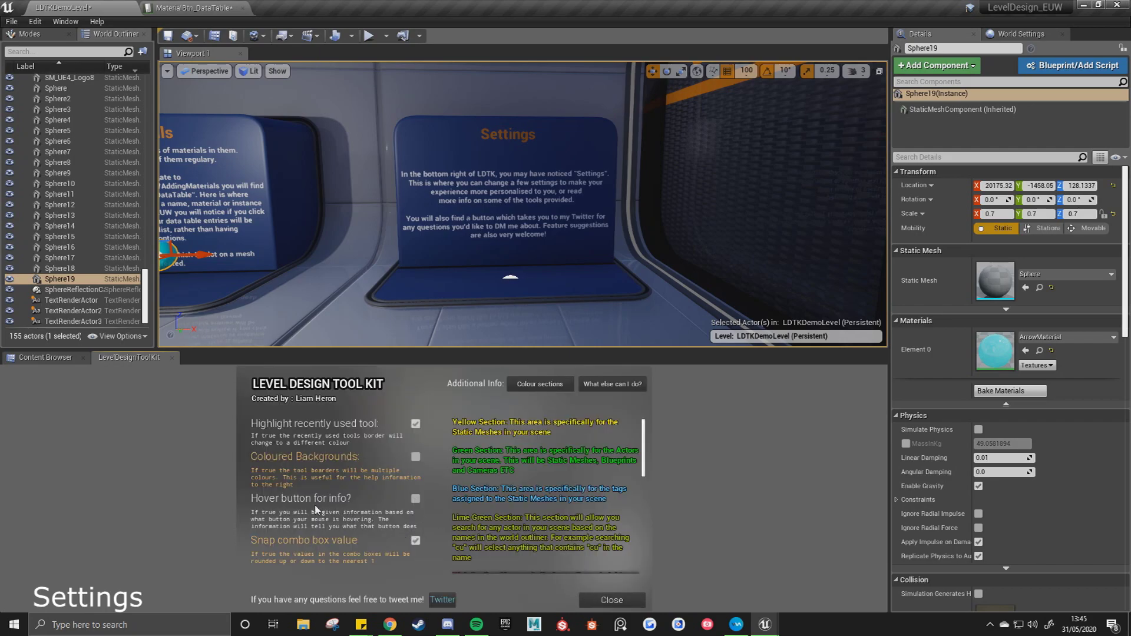
pyautogui.click(609, 600)
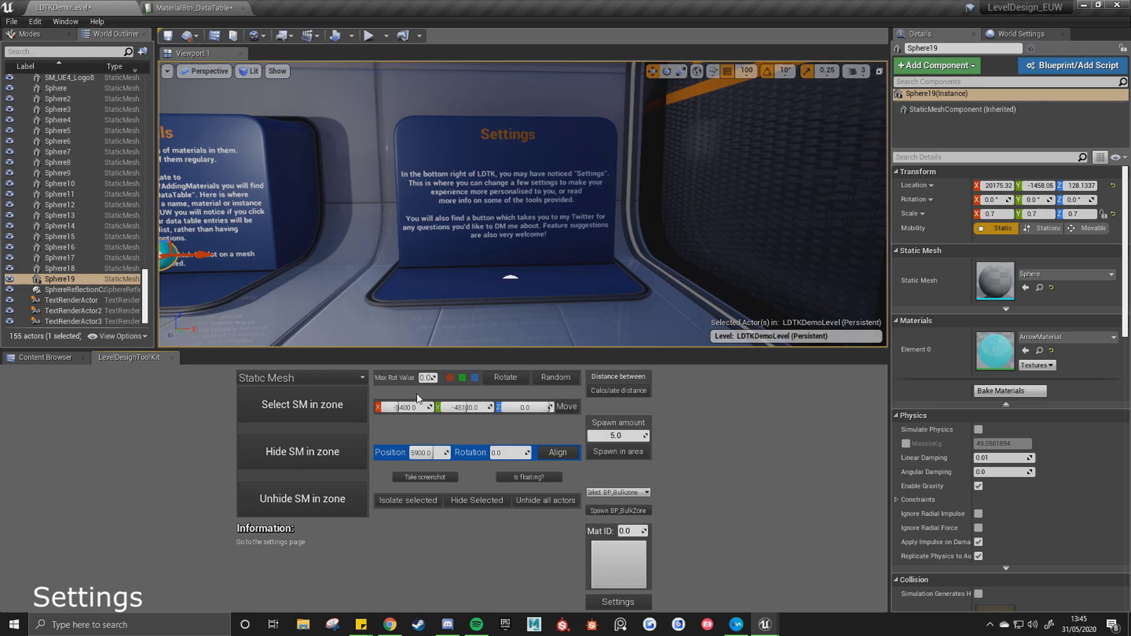
pyautogui.moveTo(430, 377); pyautogui.dragTo(437, 377)
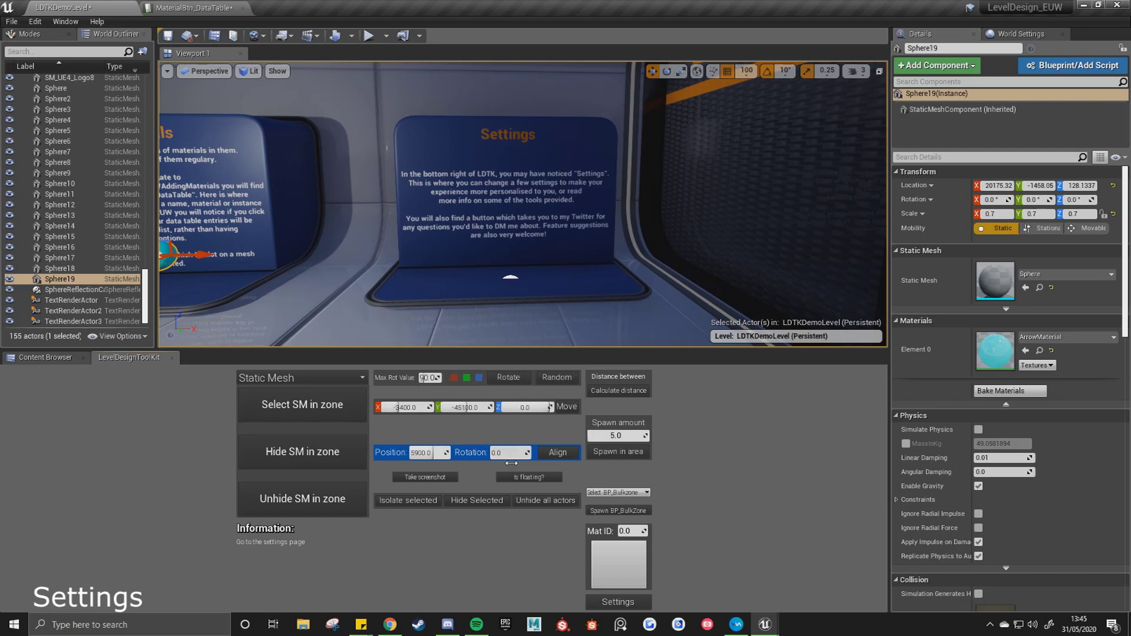
# Turn off Snap combo box value in the toolkit settings and test it by changing the align Position to about 6200.
pyautogui.click(617, 602)
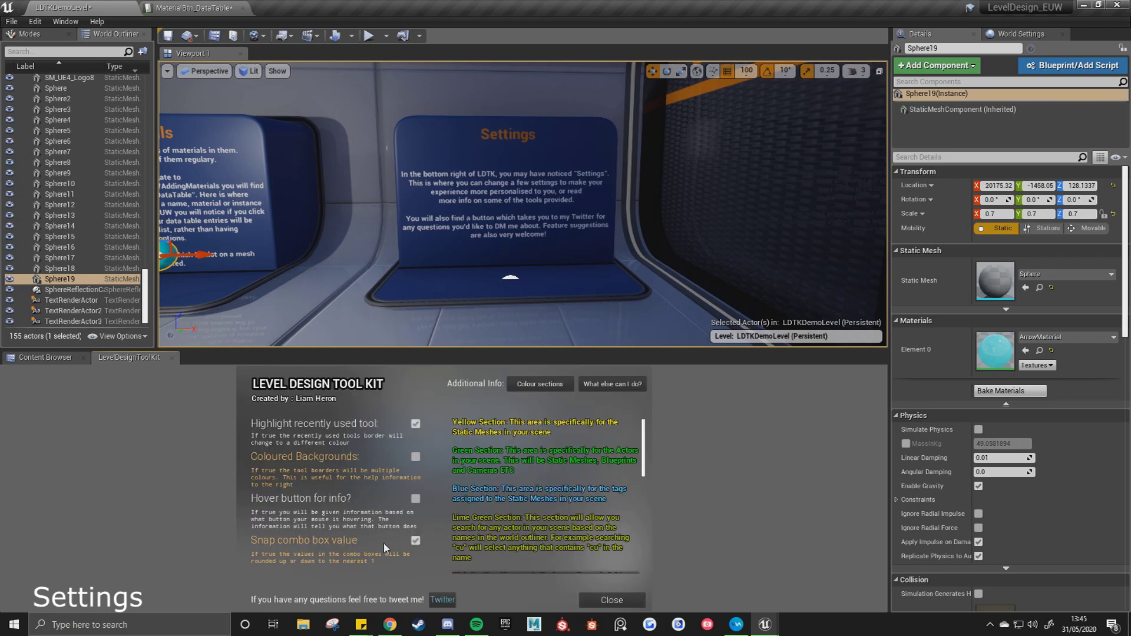
pyautogui.click(598, 601)
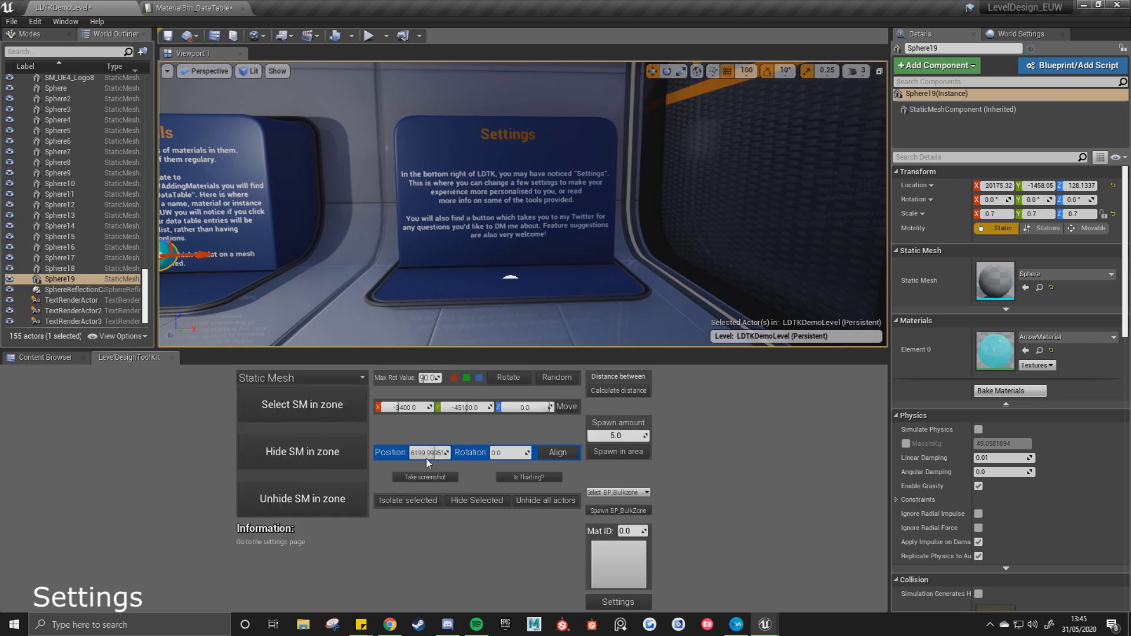
pyautogui.click(622, 601)
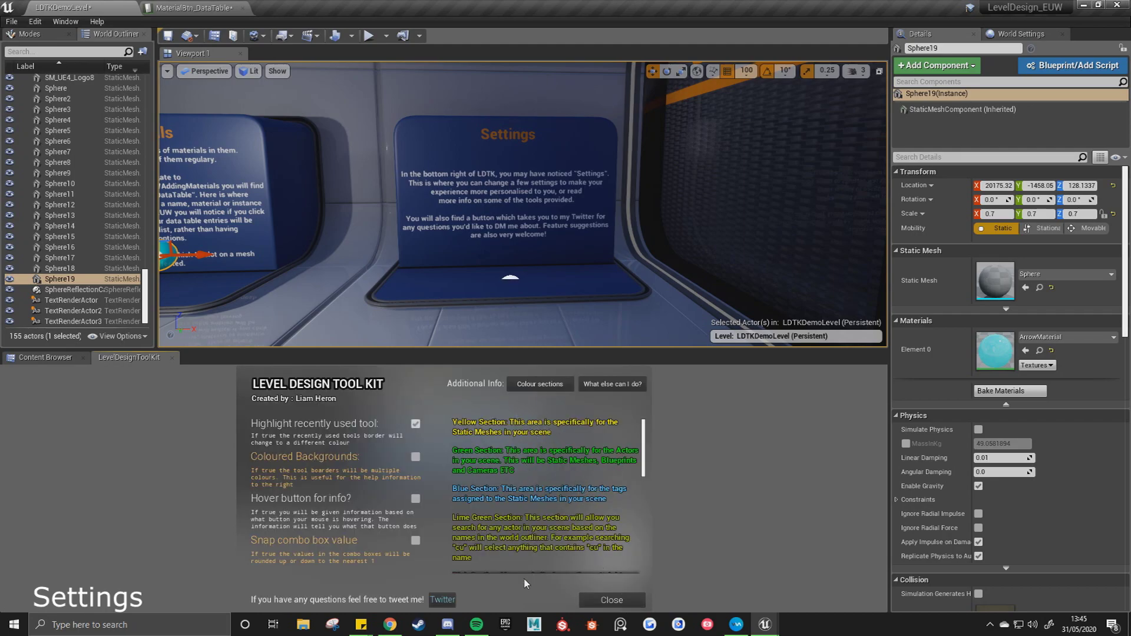
# Turn on Coloured Backgrounds in the toolkit settings and read through the Colour sections descriptions against the coloured tools.
pyautogui.click(416, 460)
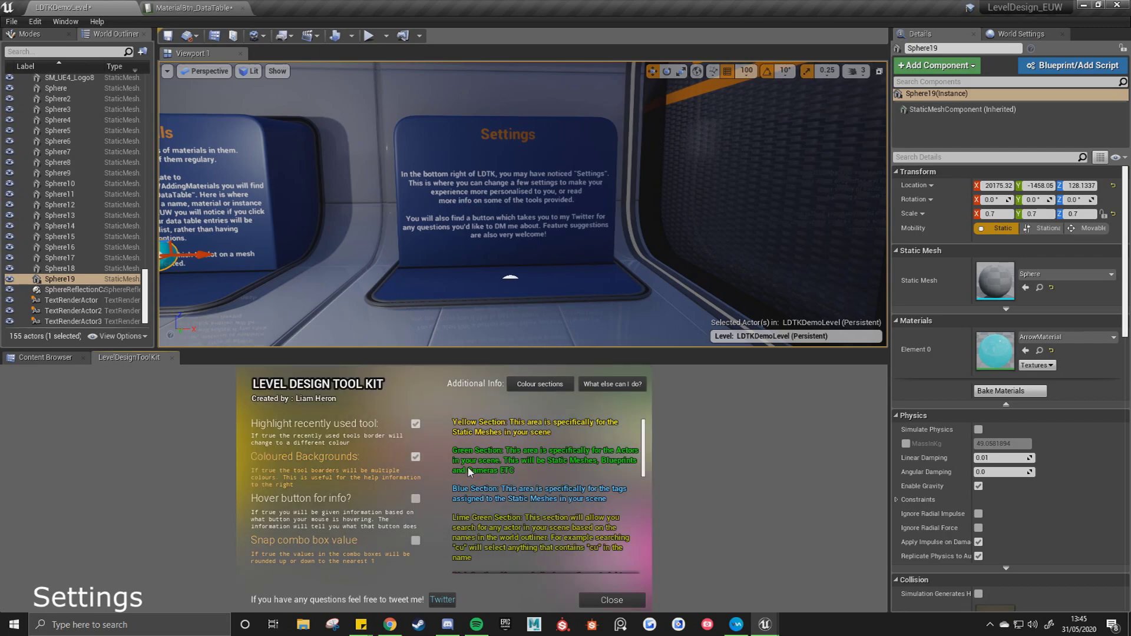
pyautogui.click(611, 600)
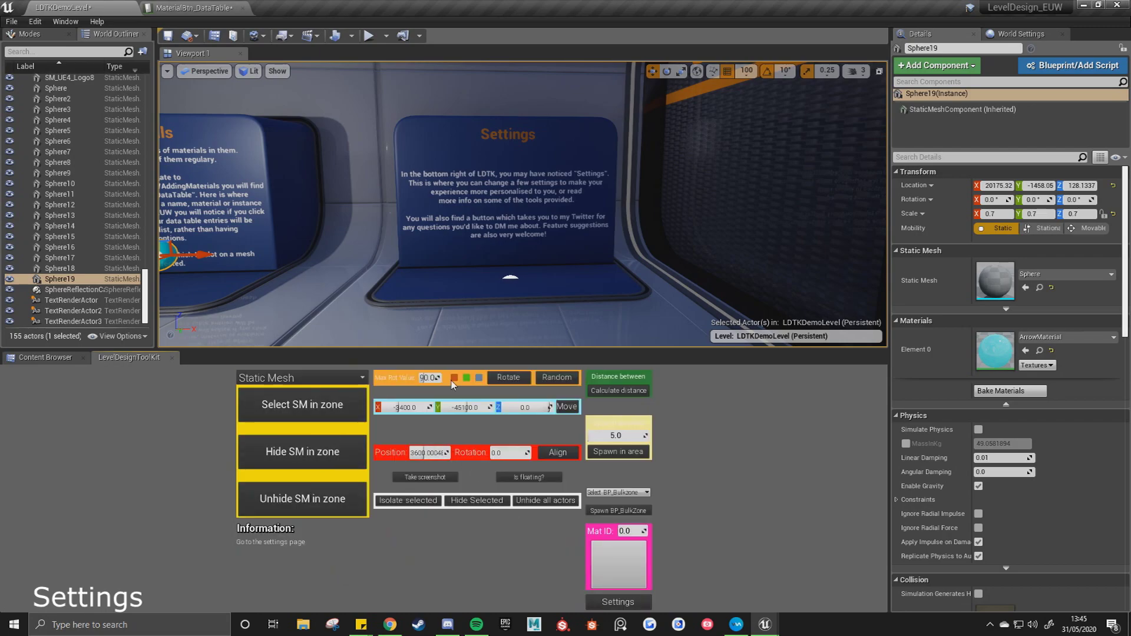
pyautogui.click(617, 603)
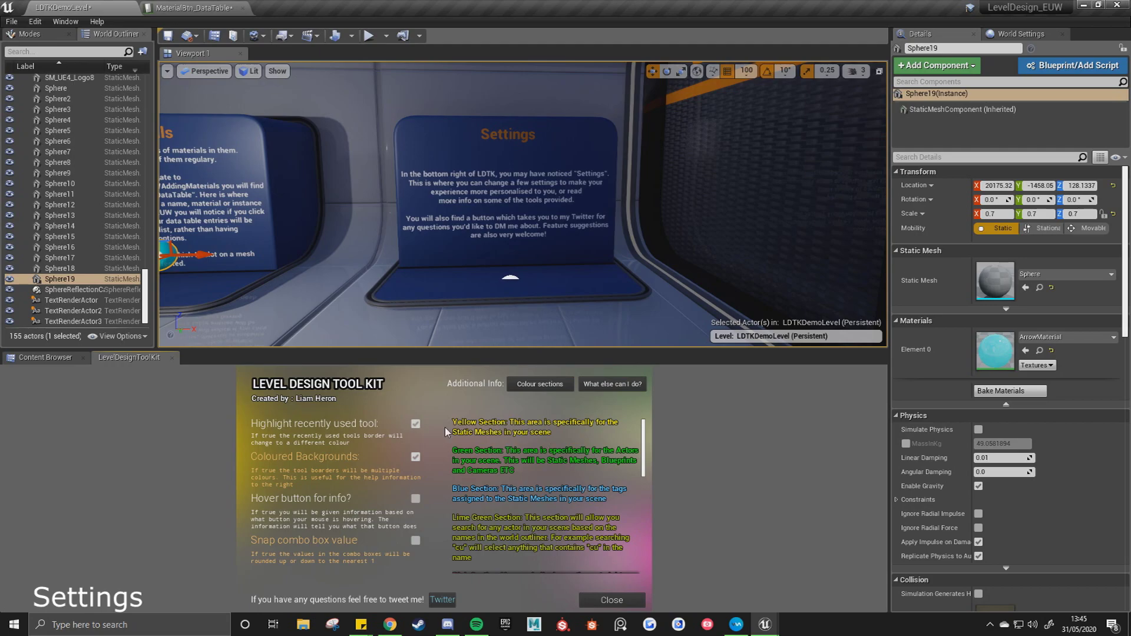
pyautogui.scroll(-5, 483, 459)
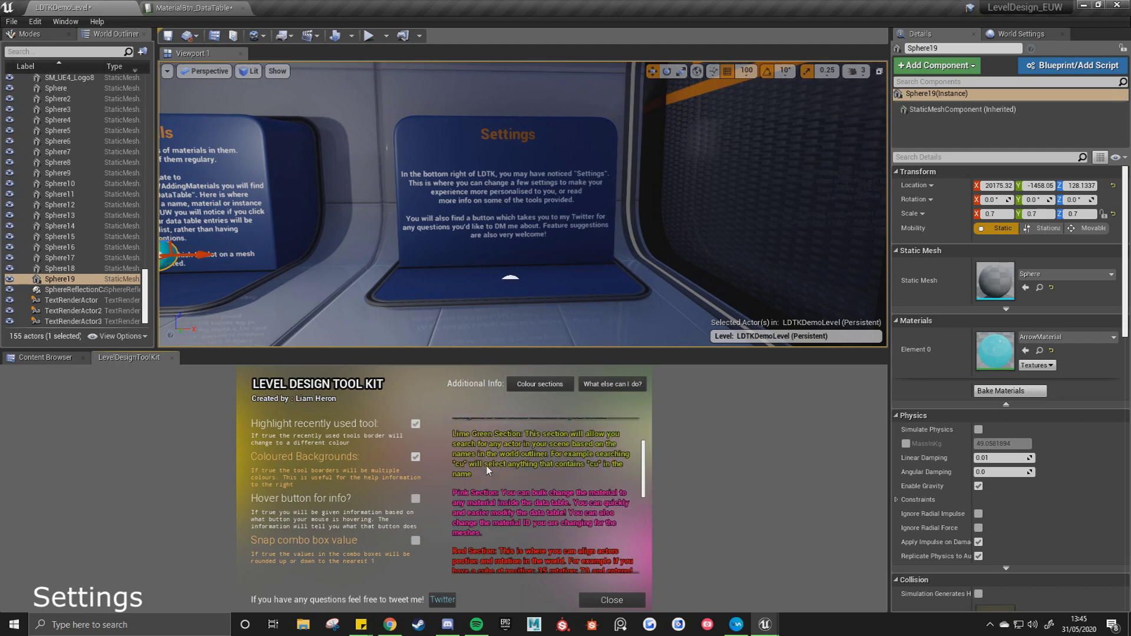
pyautogui.scroll(-6, 487, 469)
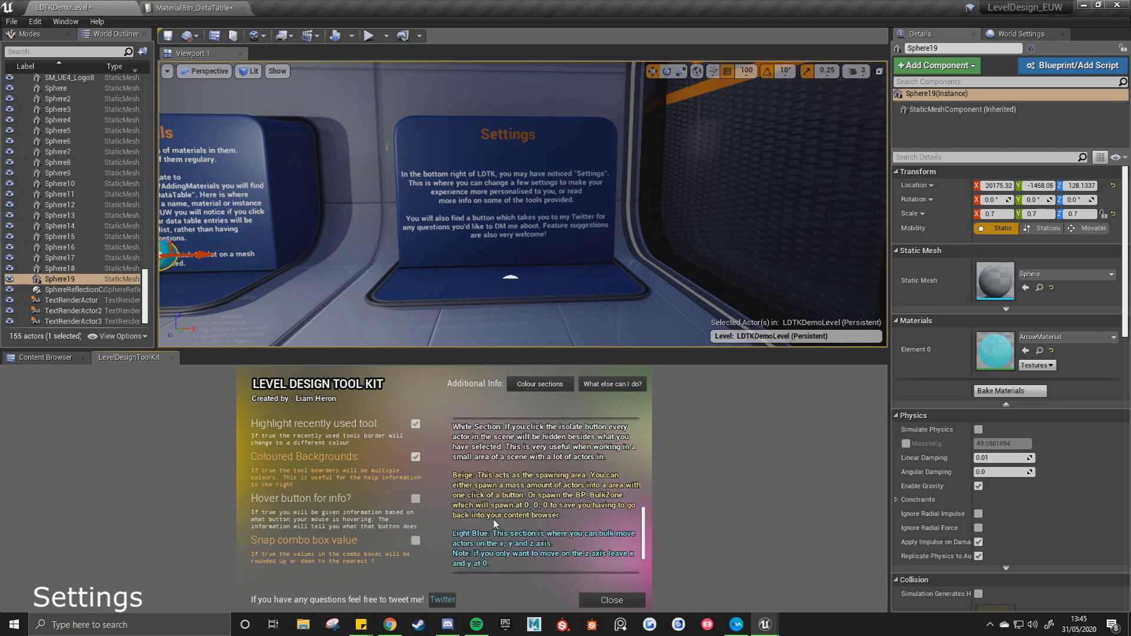
pyautogui.scroll(5, 494, 530)
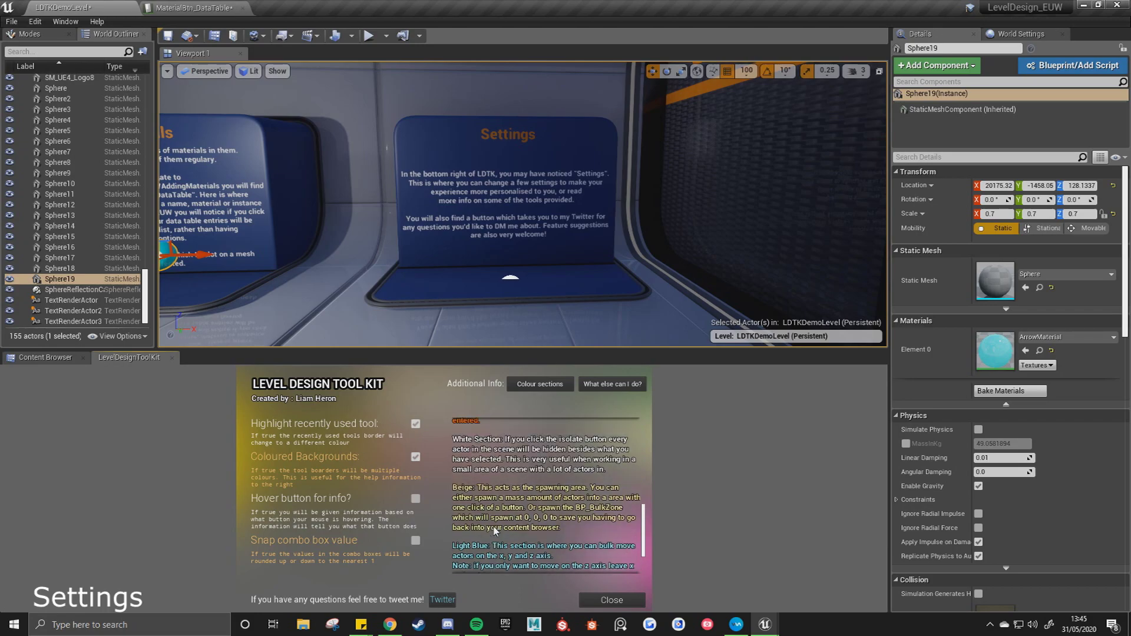
# Read the "What else can I do?" information in the toolkit settings and close the settings page.
pyautogui.click(633, 385)
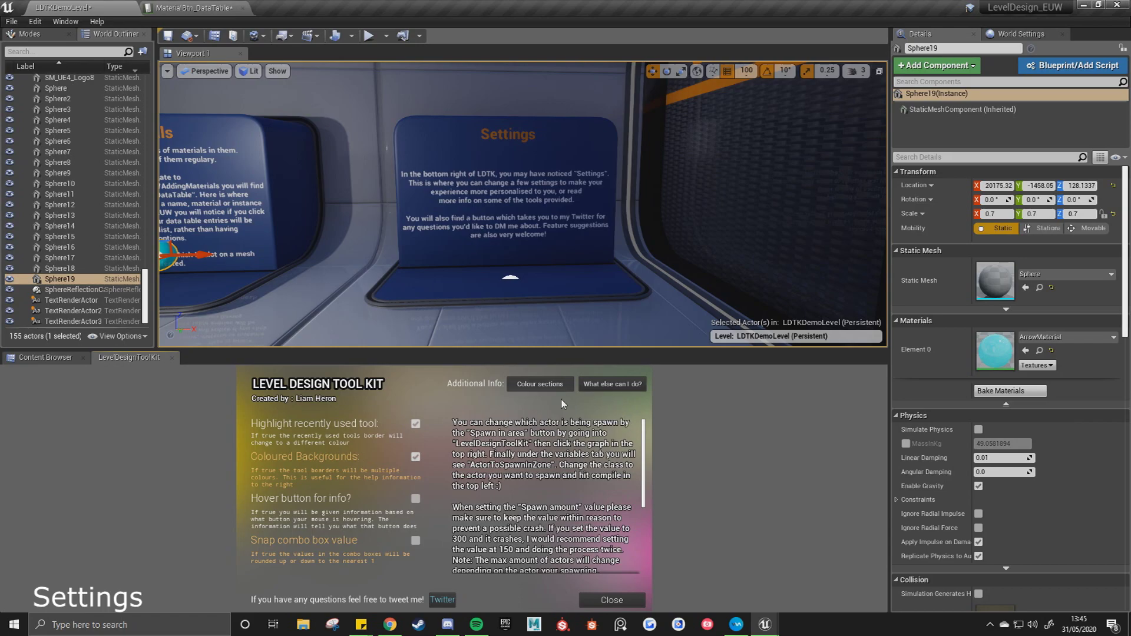
pyautogui.moveTo(644, 438)
pyautogui.mouseDown()
pyautogui.moveTo(655, 520)
pyautogui.moveTo(645, 435)
pyautogui.mouseUp()
pyautogui.click(610, 600)
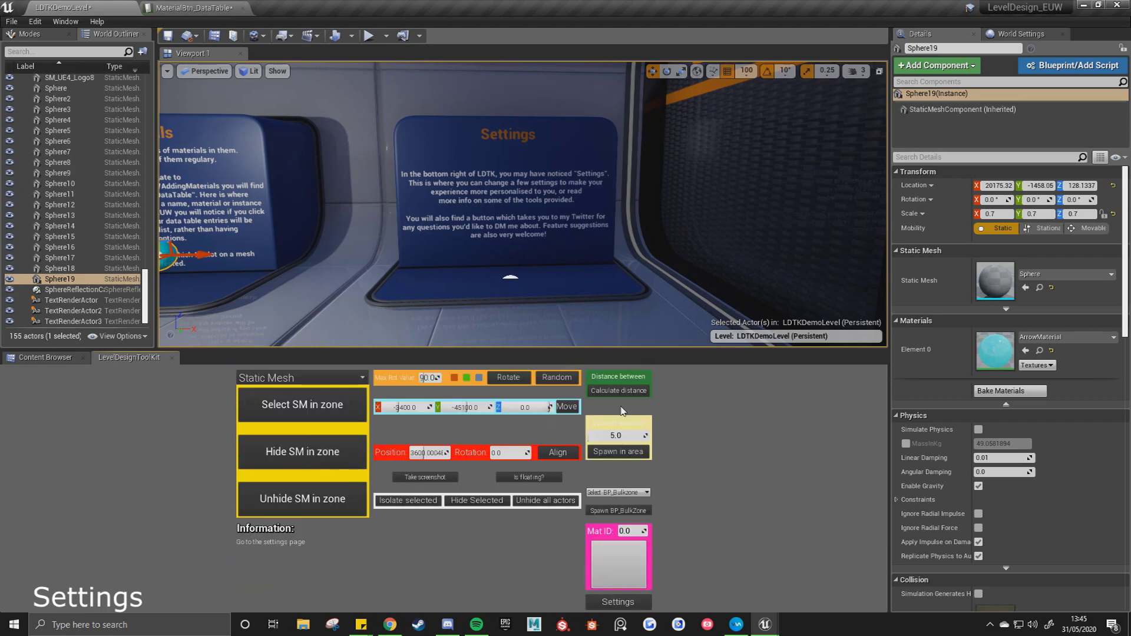
pyautogui.click(598, 605)
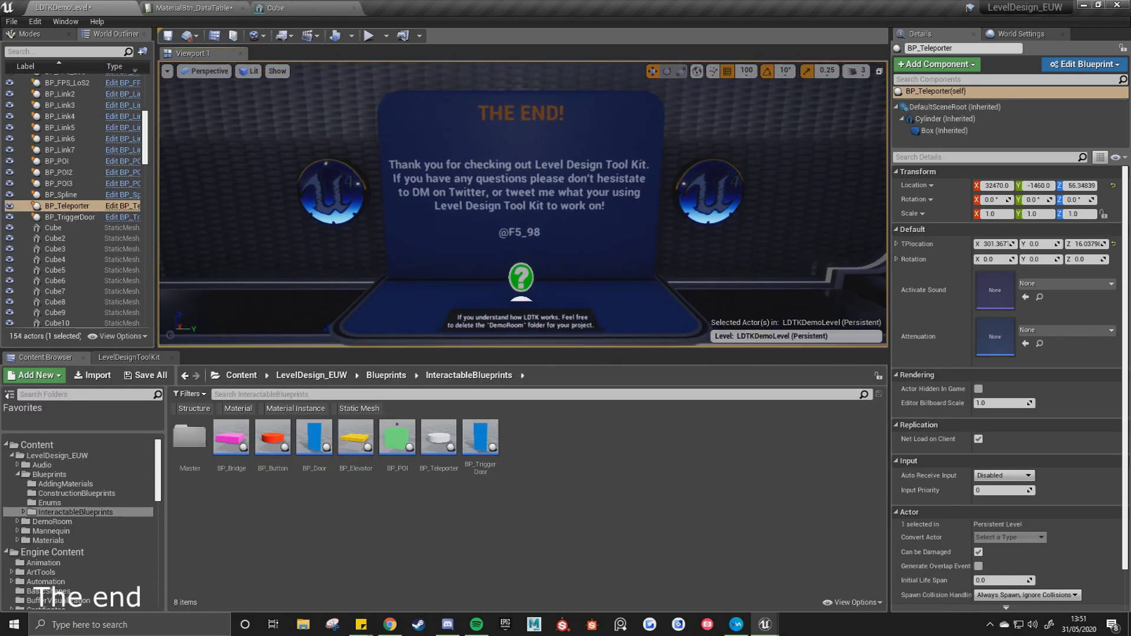
# Show the level viewport in immersive fullscreen and look back from the end sign over the Teleporter and Point of interest stands.
pyautogui.press('F11')
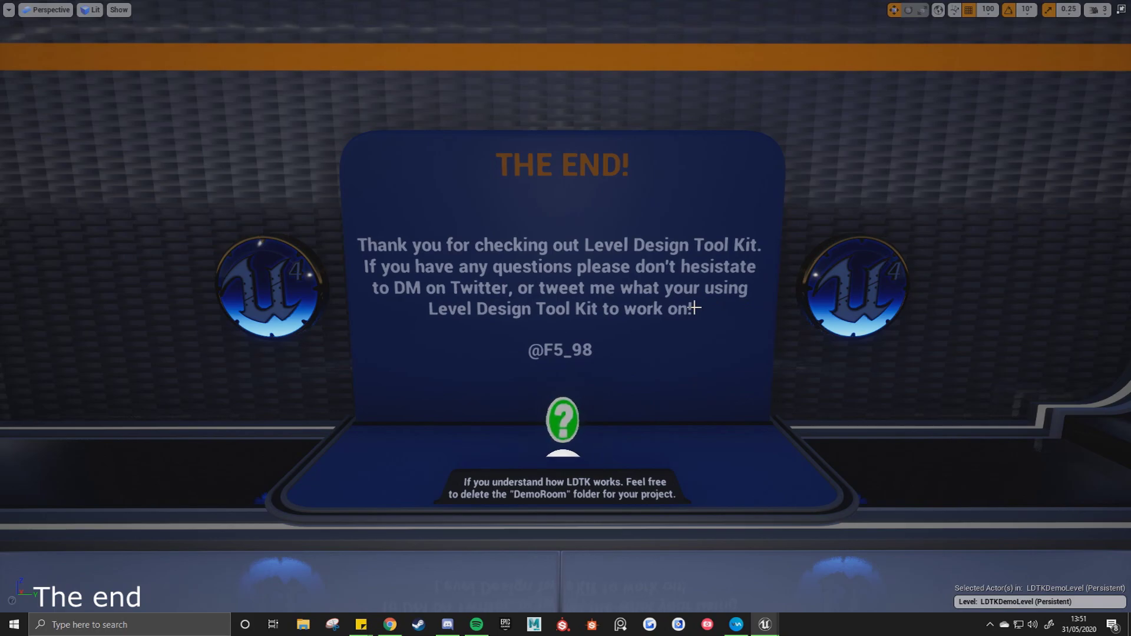
pyautogui.scroll(-3, 695, 308)
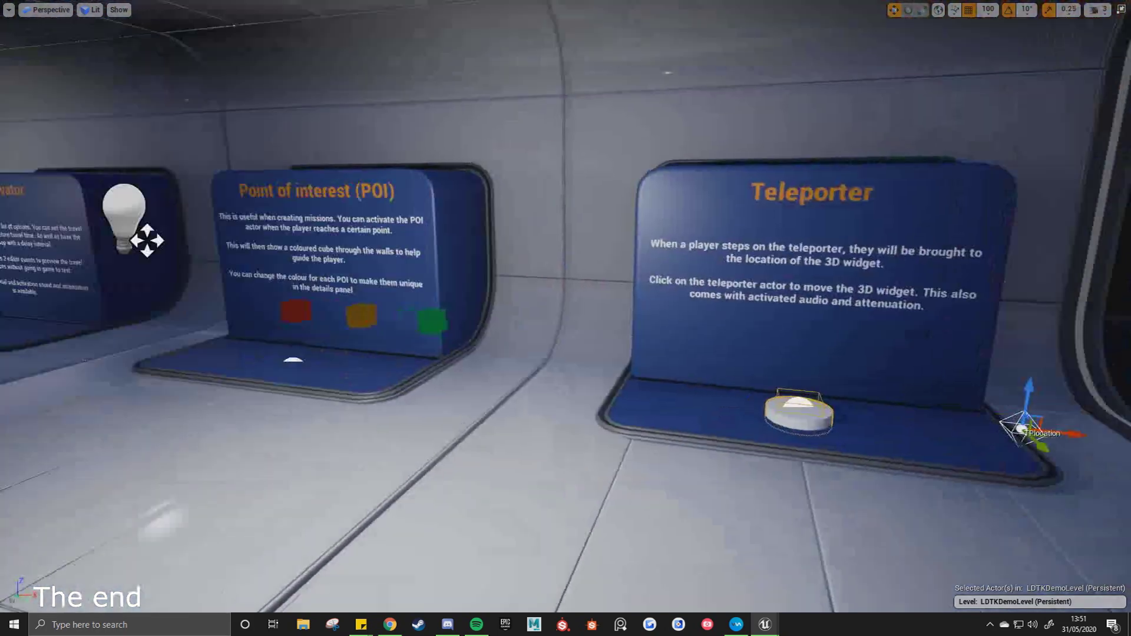